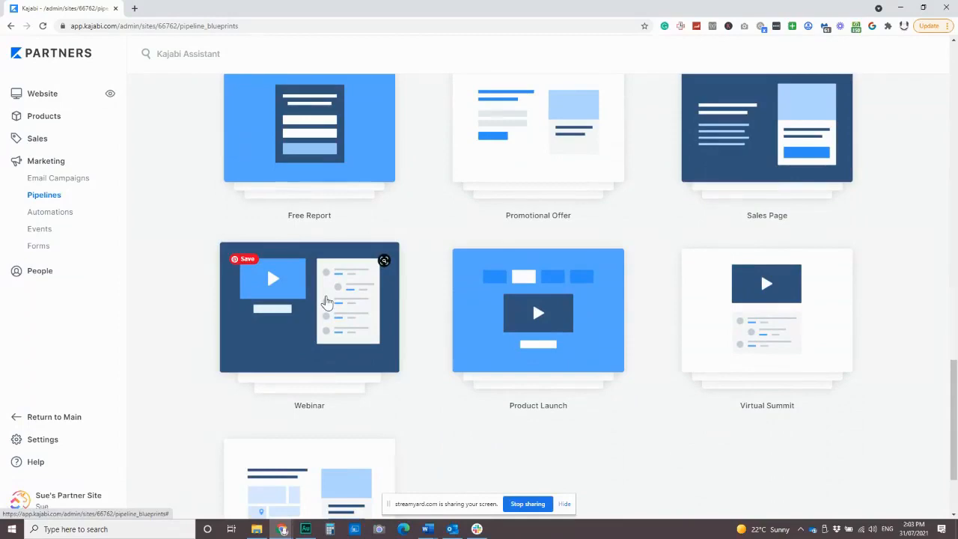
# Step: Start creating a new pipeline from the Webinar blueprint
pyautogui.click(326, 302)
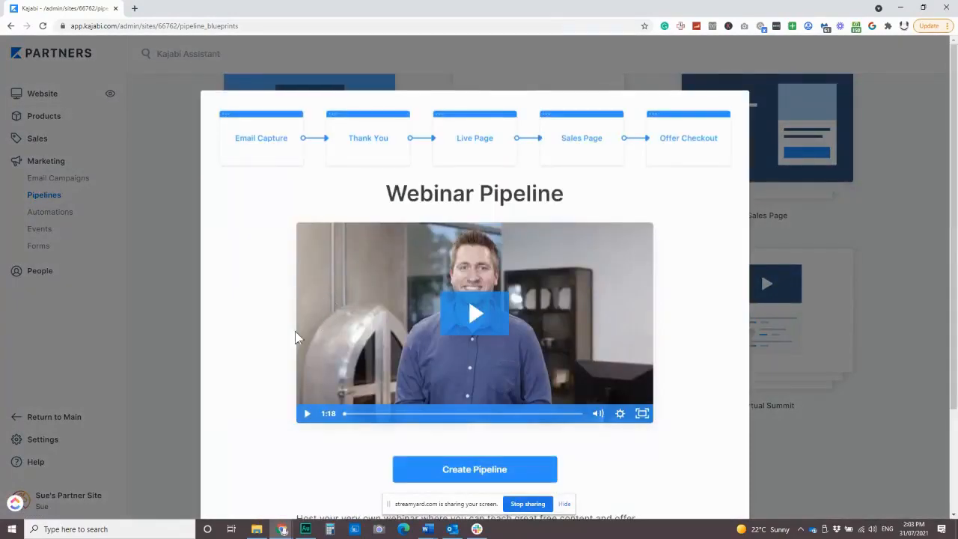
pyautogui.scroll(-2, 300, 337)
pyautogui.click(503, 344)
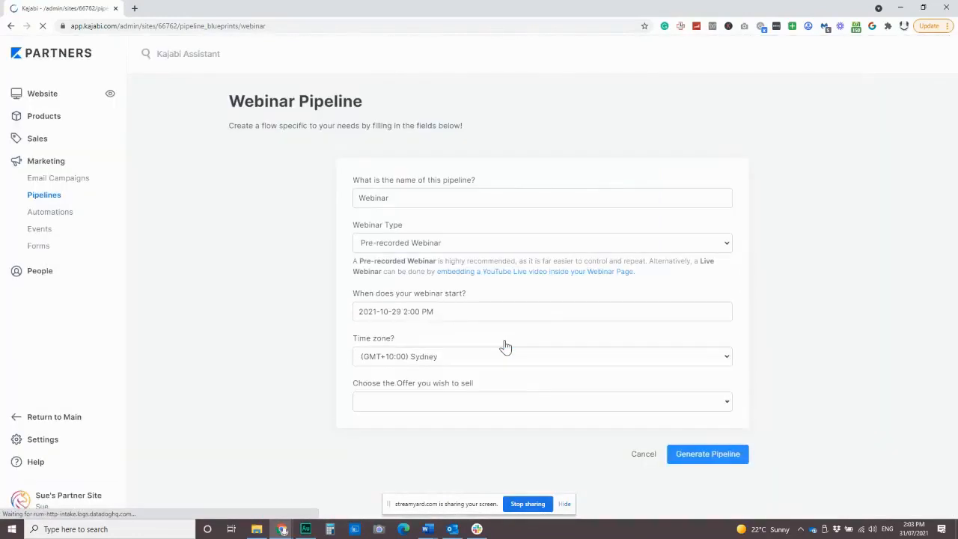
# Step: Name the pipeline with the host's first name in possessive form followed by "Awesome Webinar"
pyautogui.click(401, 198)
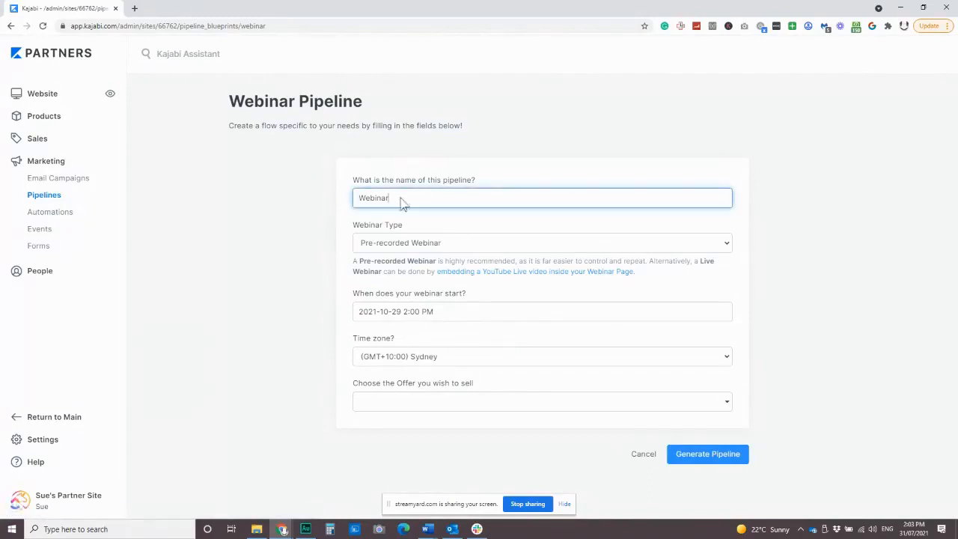
pyautogui.press('Home')
pyautogui.write("Sue's Awesoeme")
pyautogui.press('BackSpace')
pyautogui.press('BackSpace')
pyautogui.press('BackSpace')
pyautogui.write('me')
# Step: Choose 2 August 2021 as the webinar's start date
pyautogui.click(423, 310)
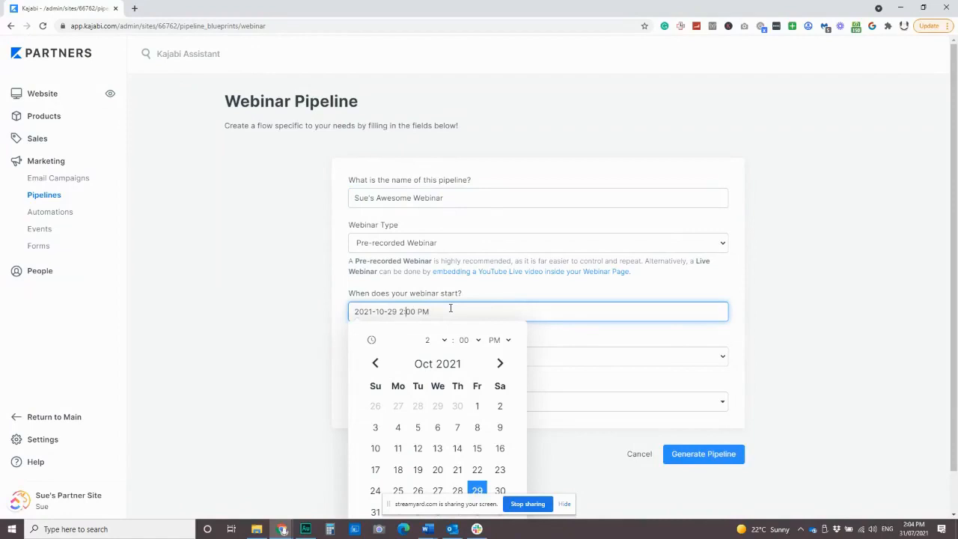
pyautogui.click(375, 364)
pyautogui.click(375, 364)
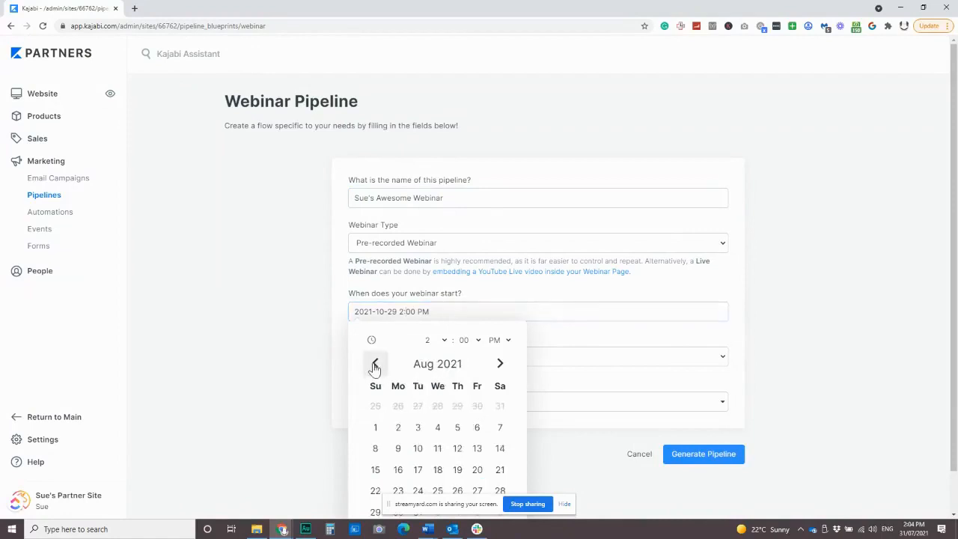
pyautogui.click(375, 363)
pyautogui.scroll(-1, 465, 367)
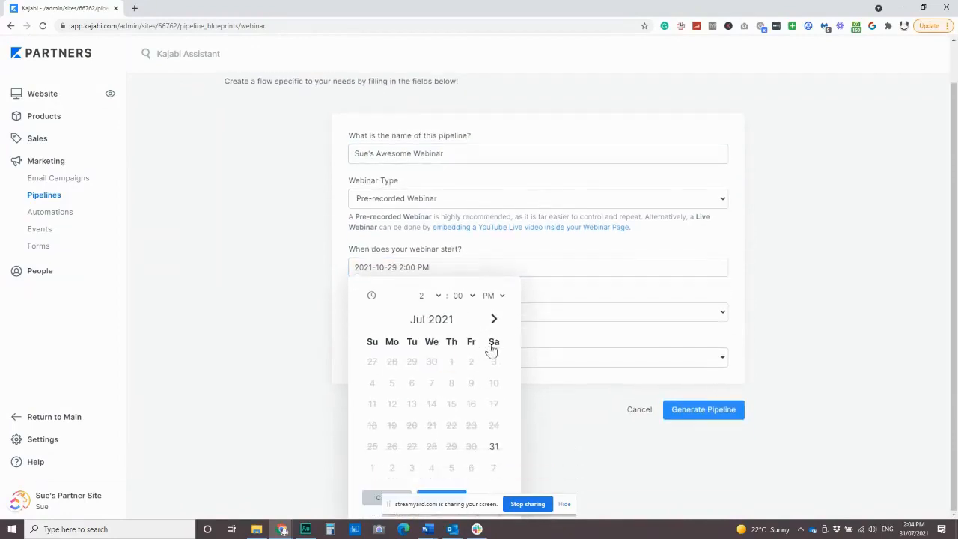
pyautogui.click(494, 446)
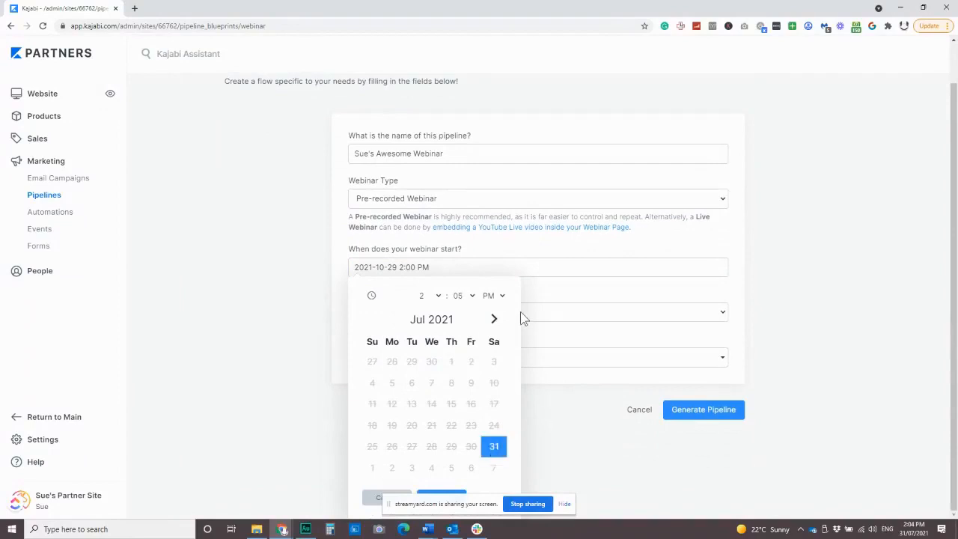
pyautogui.click(495, 322)
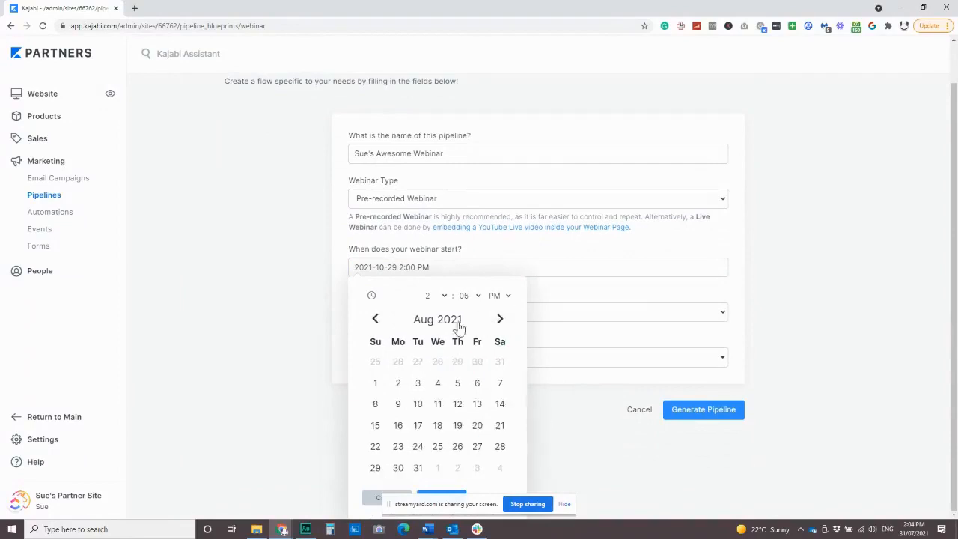
pyautogui.click(398, 386)
# Step: Set the webinar's start time to 9:00 AM and apply the chosen date and time
pyautogui.click(442, 296)
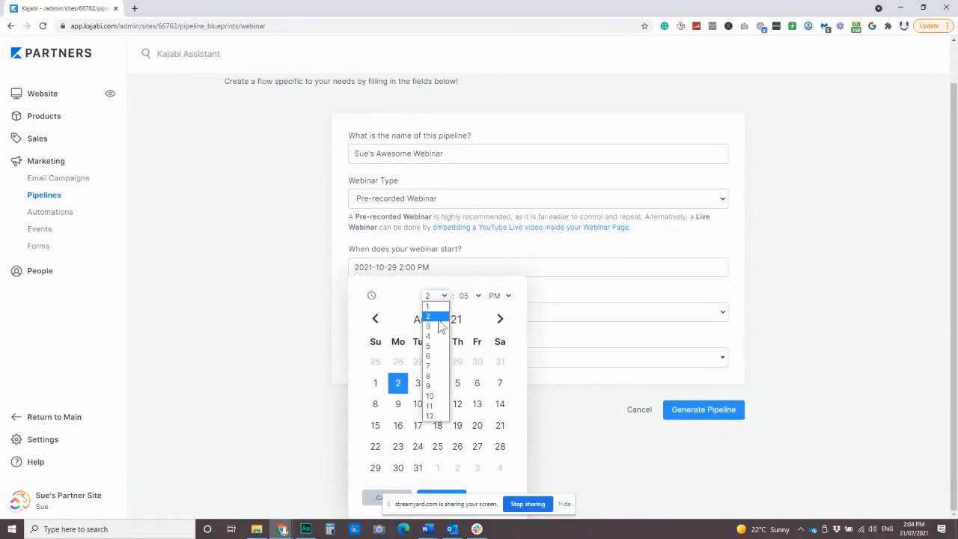
pyautogui.click(433, 386)
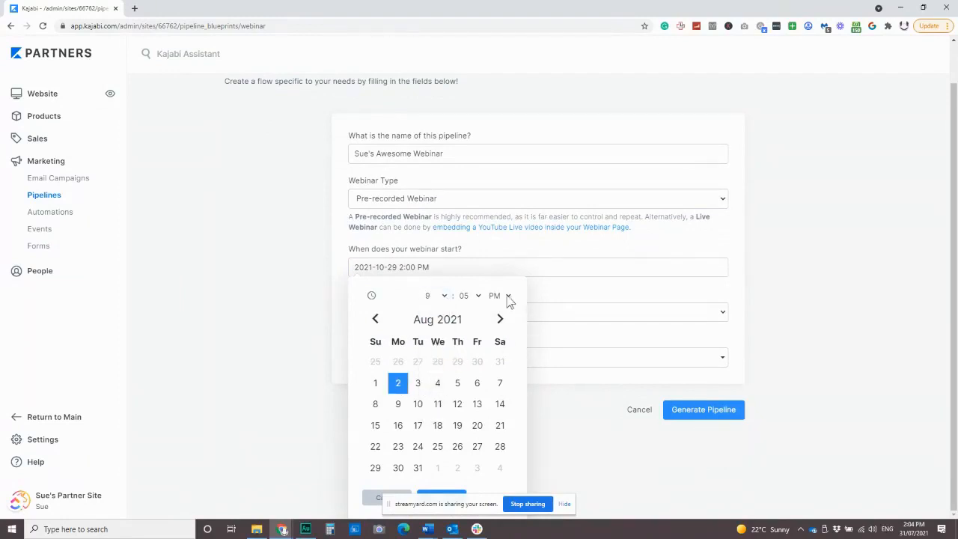
pyautogui.click(507, 296)
pyautogui.click(496, 306)
pyautogui.click(472, 300)
pyautogui.click(468, 308)
pyautogui.click(475, 261)
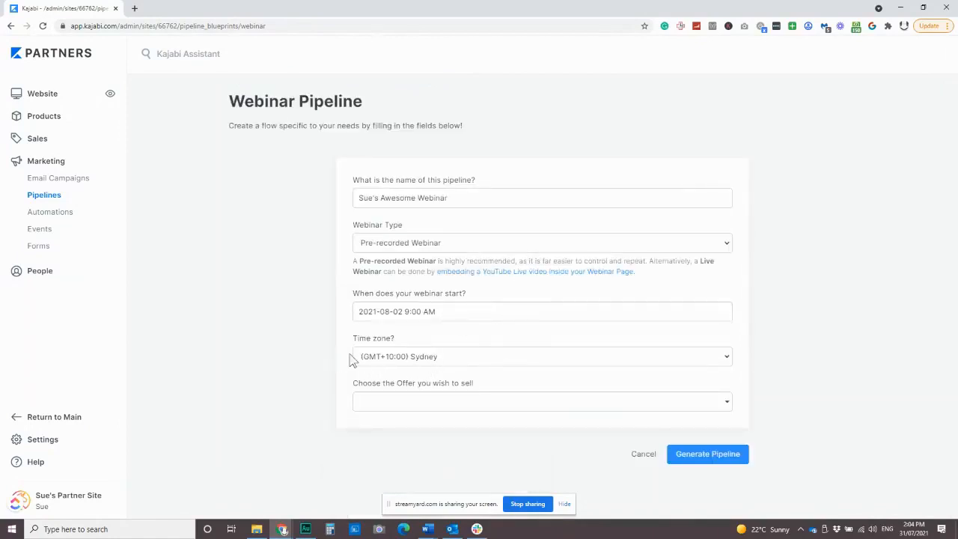
# Step: Select Annual Membership Paid as the offer to sell and generate the pipeline
pyautogui.click(463, 403)
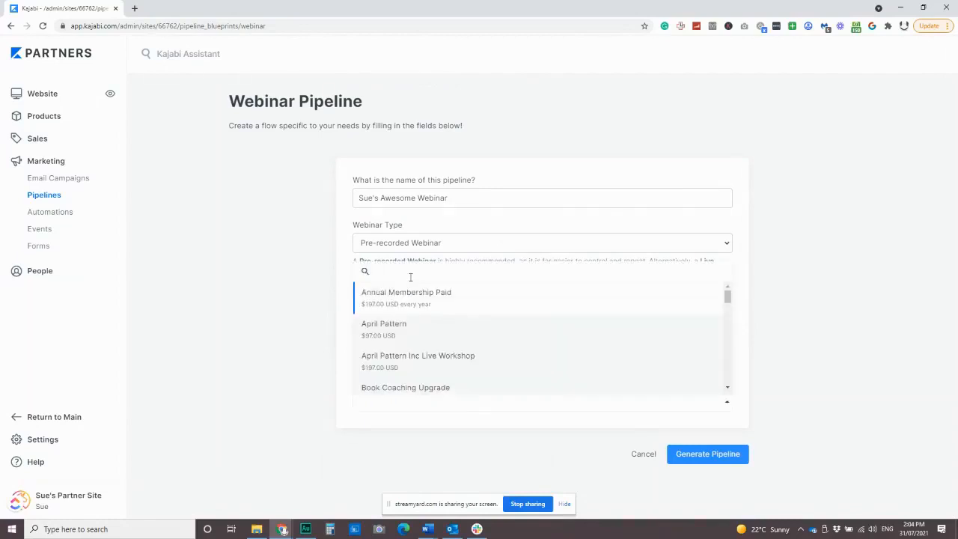
pyautogui.click(427, 291)
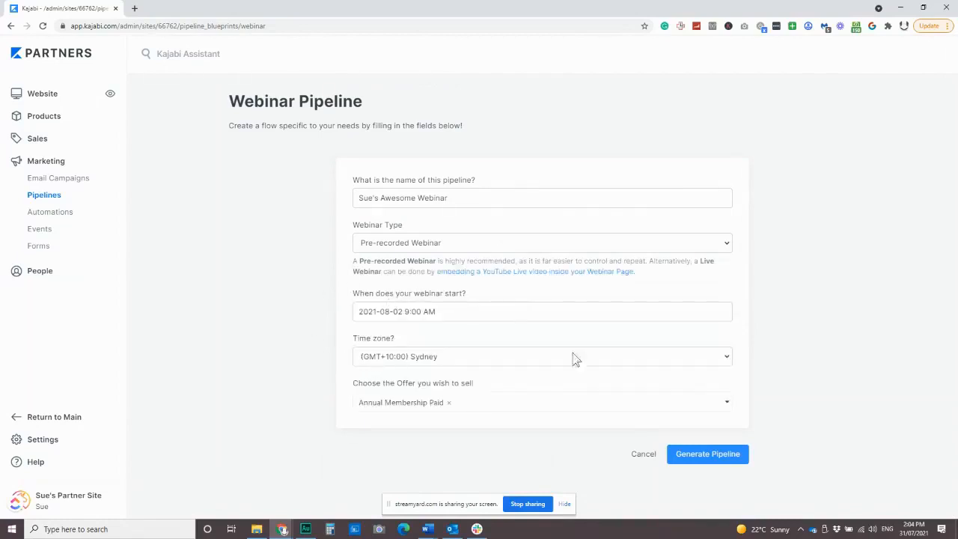
pyautogui.click(703, 458)
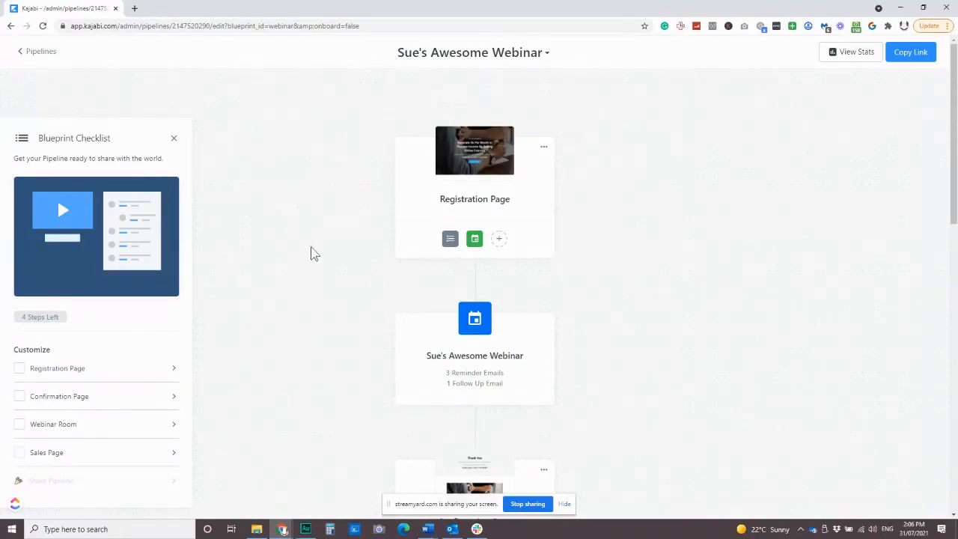
# Step: Review the whole generated pipeline, from the registration page through the event, confirmation, webinar room, sales and checkout steps to the upsell email sequence
pyautogui.scroll(-5, 314, 252)
pyautogui.scroll(-6, 314, 252)
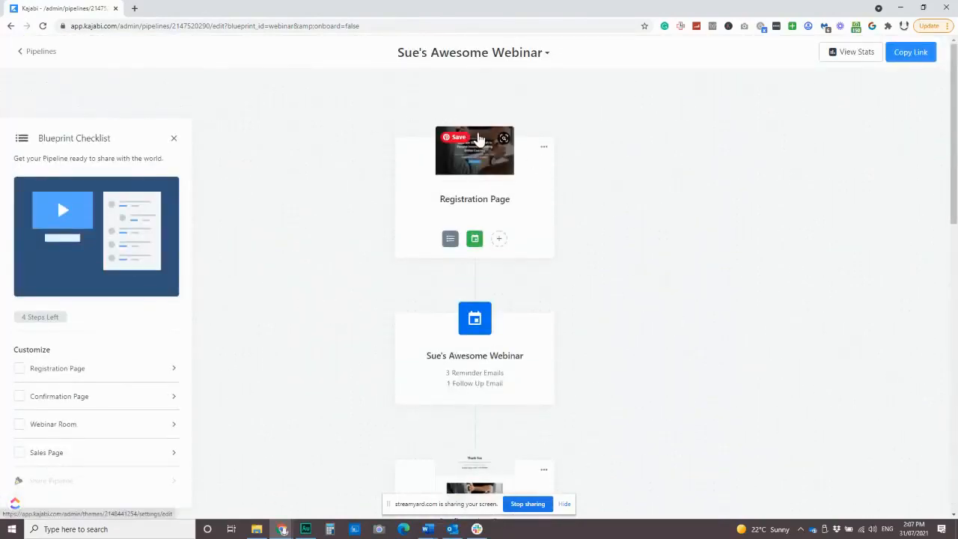
pyautogui.scroll(-2, 522, 133)
pyautogui.moveTo(449, 100)
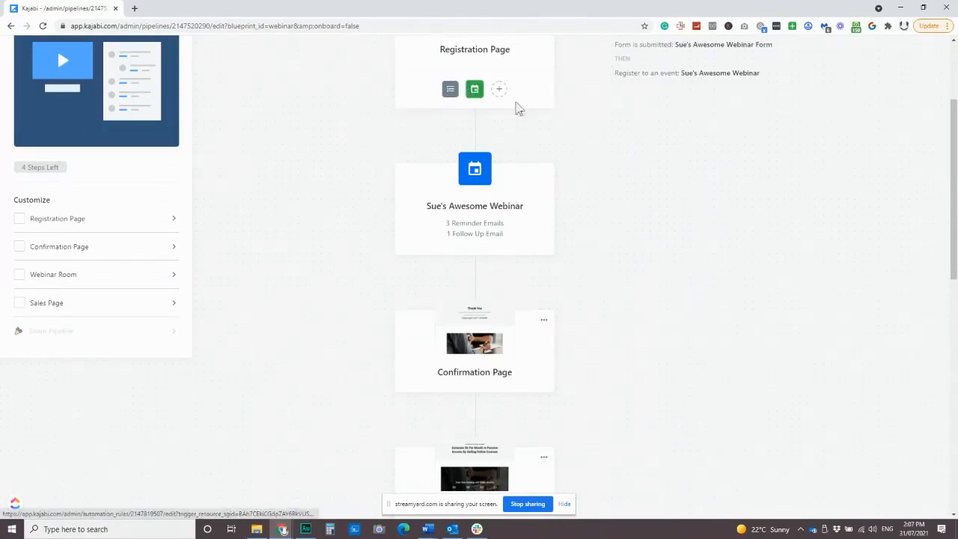
pyautogui.scroll(1, 516, 107)
pyautogui.moveTo(449, 145)
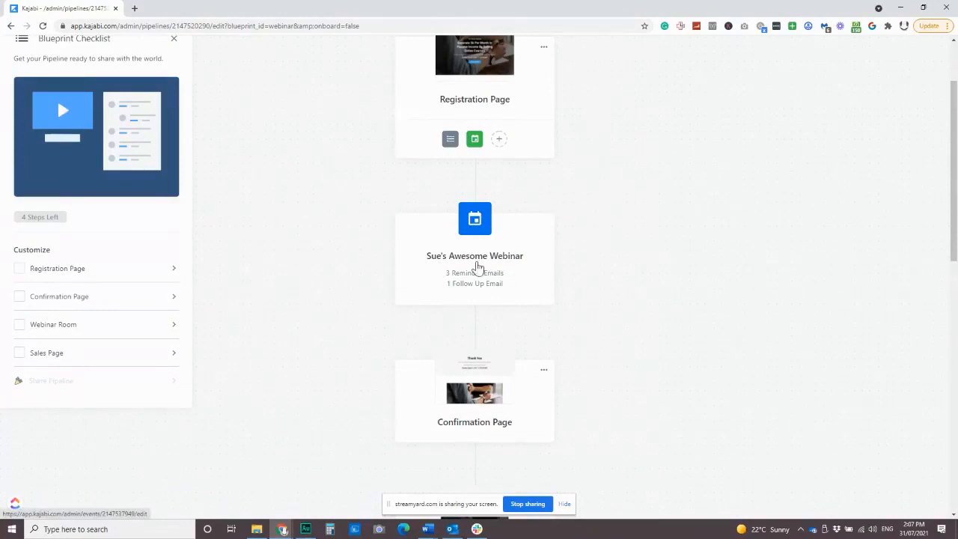
pyautogui.scroll(-2, 531, 311)
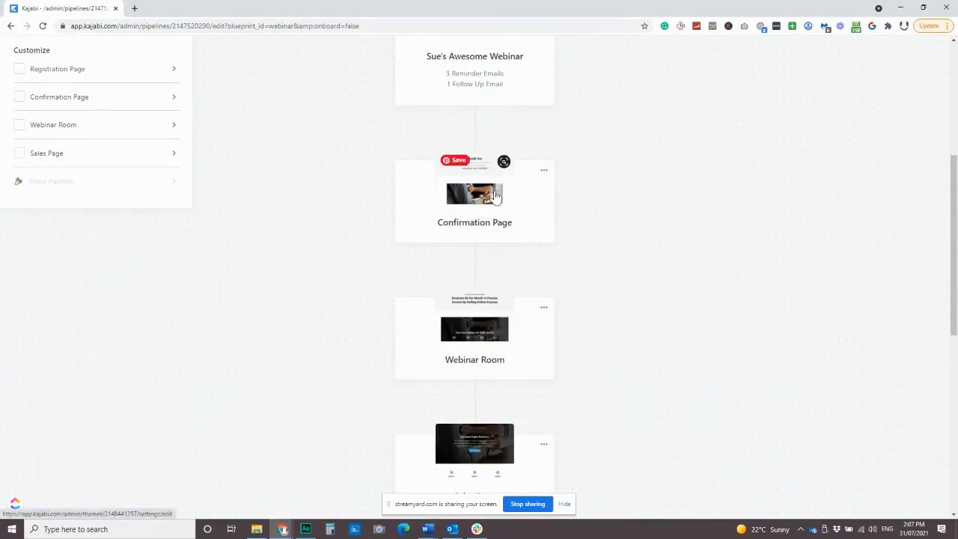
pyautogui.scroll(-2, 496, 196)
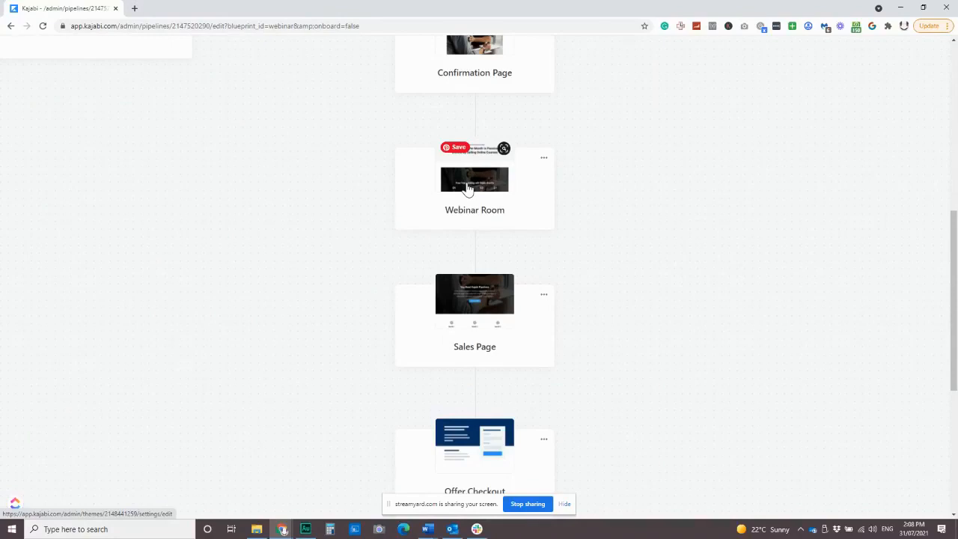
pyautogui.scroll(-1, 520, 274)
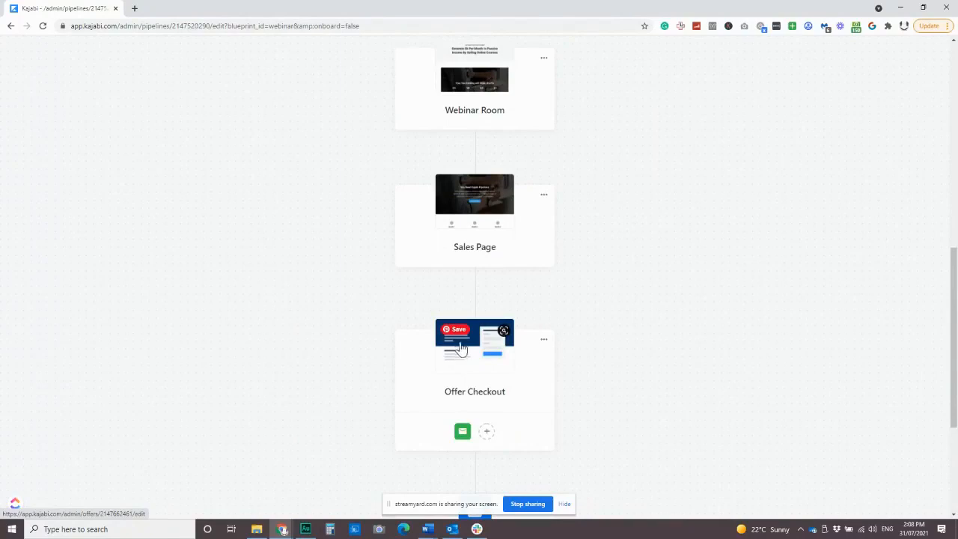
pyautogui.scroll(-2, 469, 349)
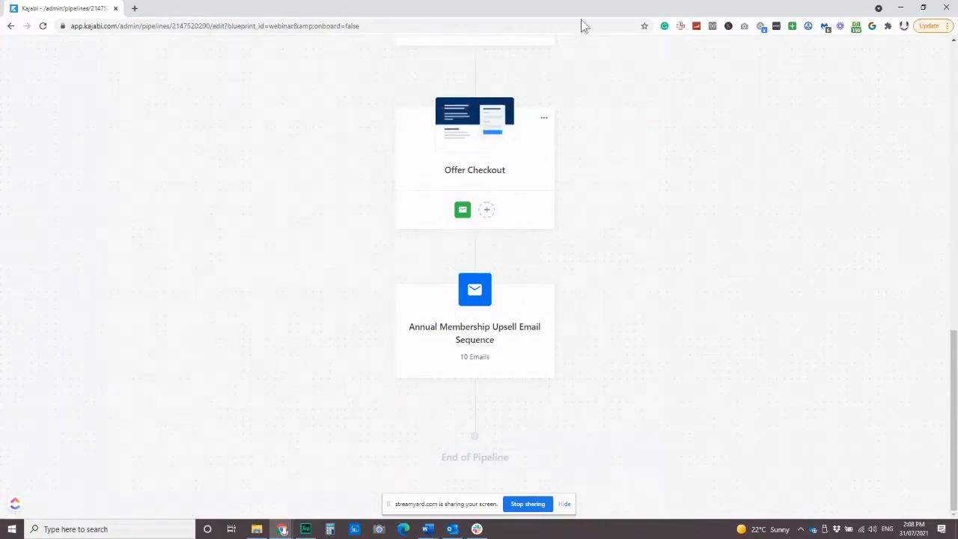
pyautogui.scroll(15, 472, 362)
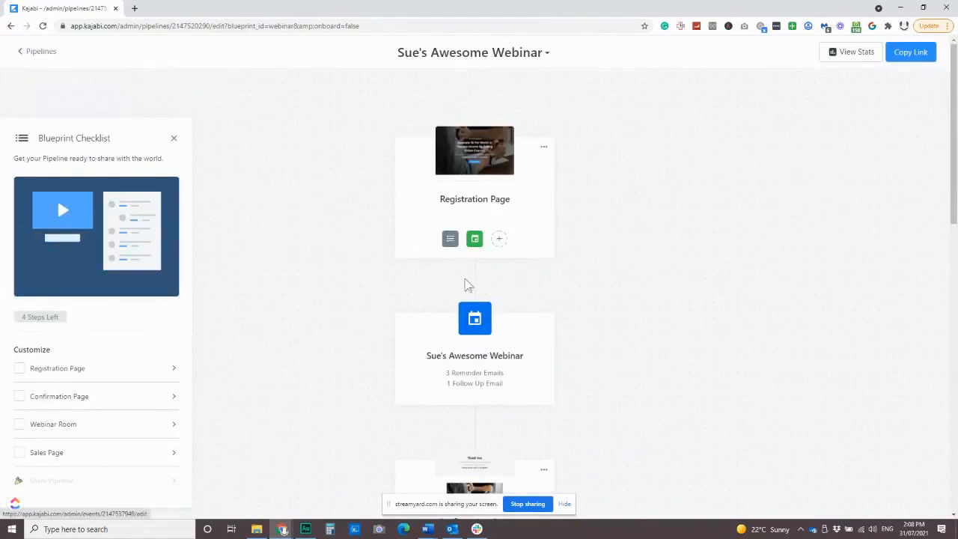
# Step: Open the pipeline's registration page in the editor and look through its event, features, text and call-to-action sections
pyautogui.click(475, 153)
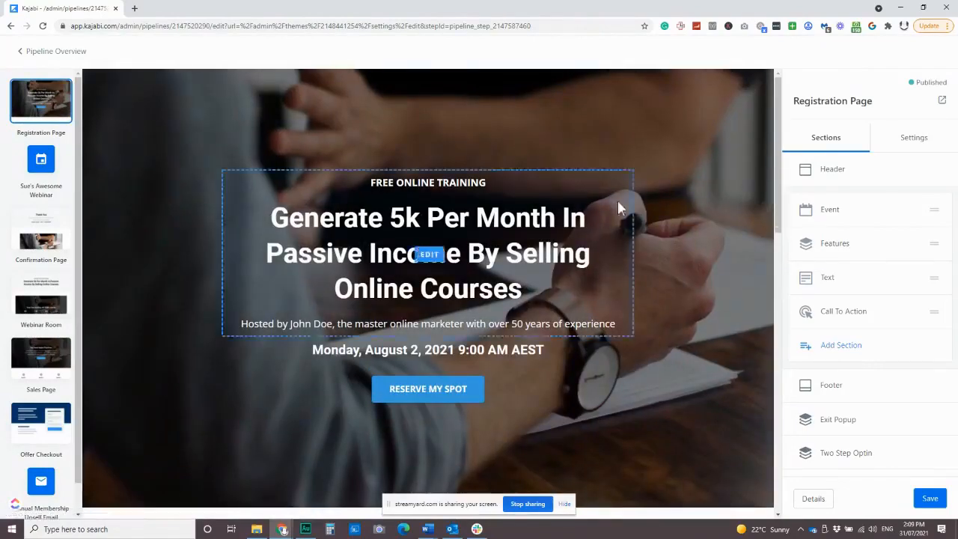
pyautogui.scroll(-1, 449, 218)
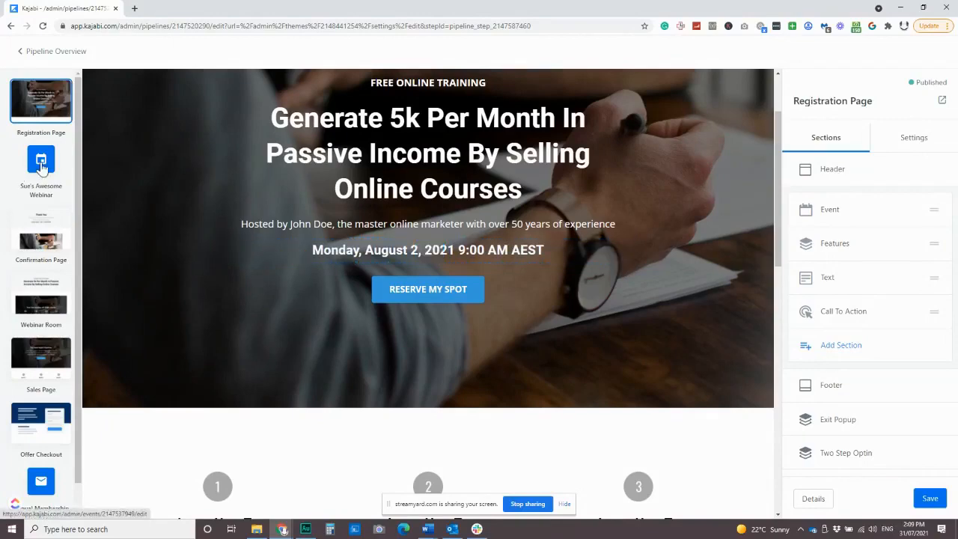
pyautogui.scroll(-4, 192, 216)
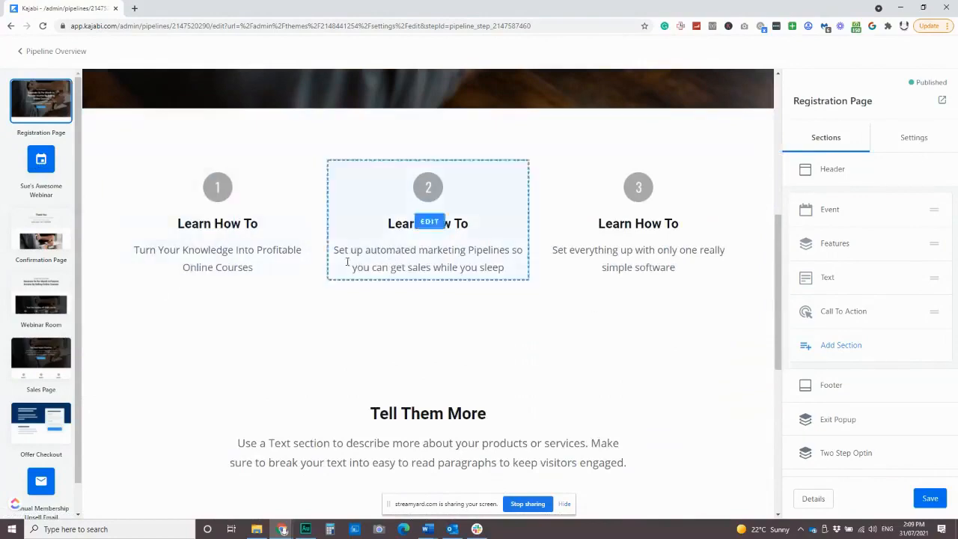
pyautogui.scroll(-5, 277, 237)
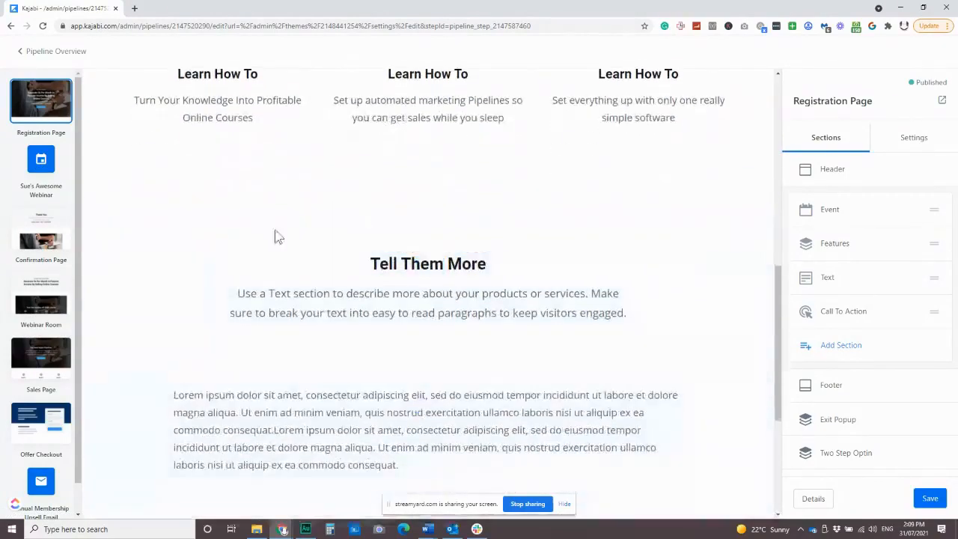
pyautogui.scroll(-1, 445, 267)
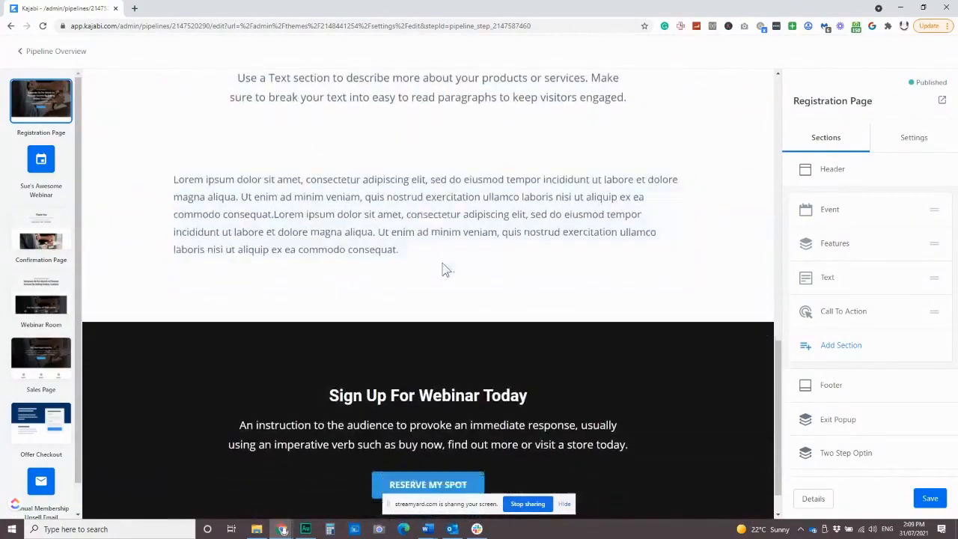
pyautogui.scroll(1, 467, 281)
pyautogui.scroll(-1, 479, 299)
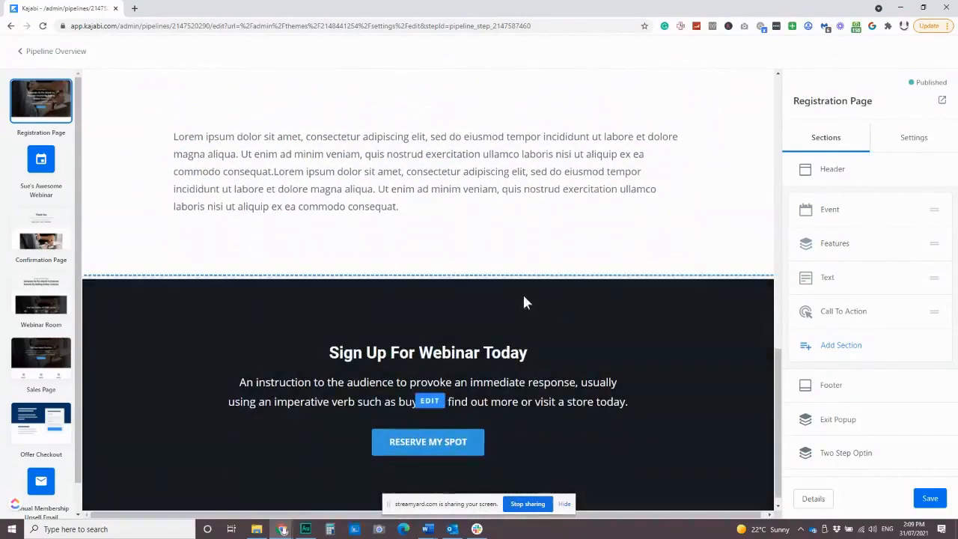
# Step: Inspect the call-to-action settings of the RESERVE MY SPOT buttons in the sign-up section and the hero section
pyautogui.click(460, 449)
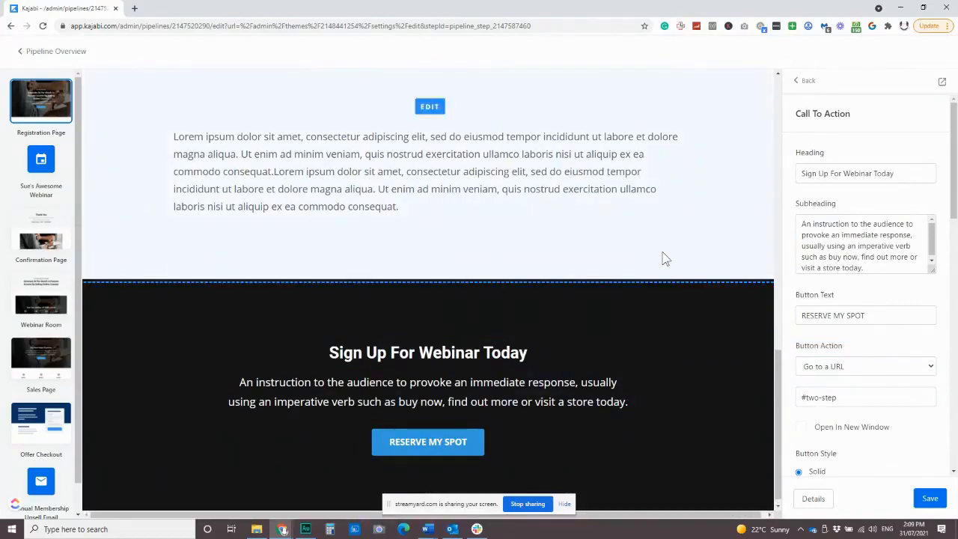
pyautogui.scroll(8, 541, 304)
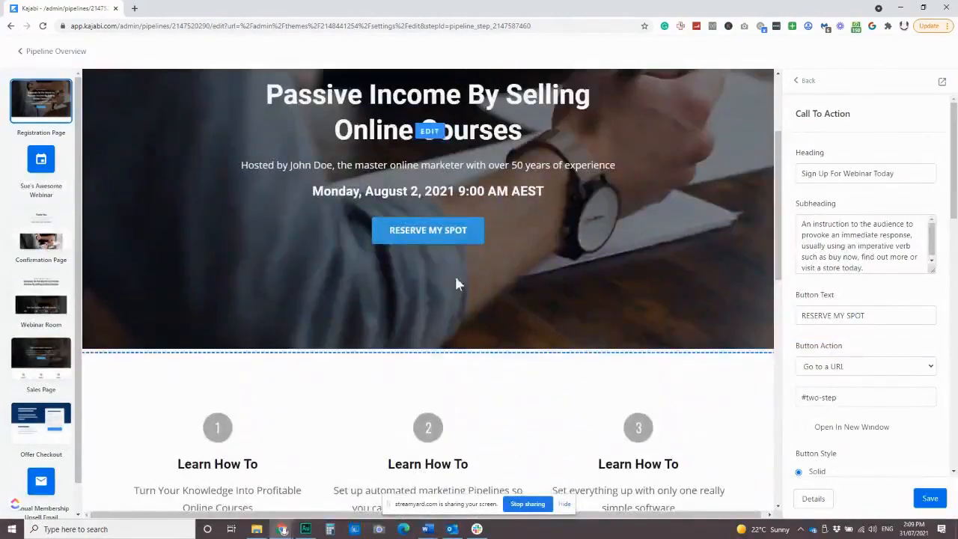
pyautogui.click(443, 238)
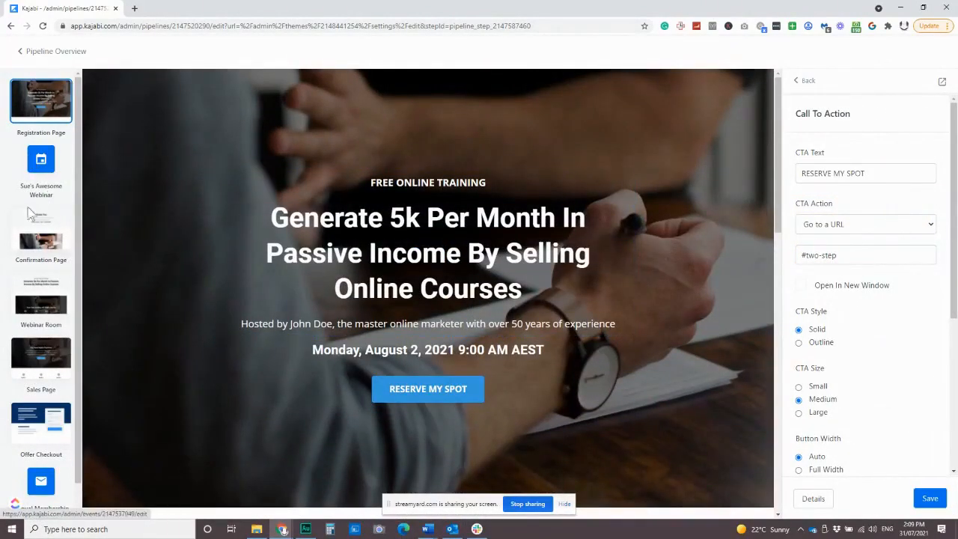
# Step: Open the pipeline's webinar event, turn on repetition and set it to repeat every 3 hours
pyautogui.click(30, 161)
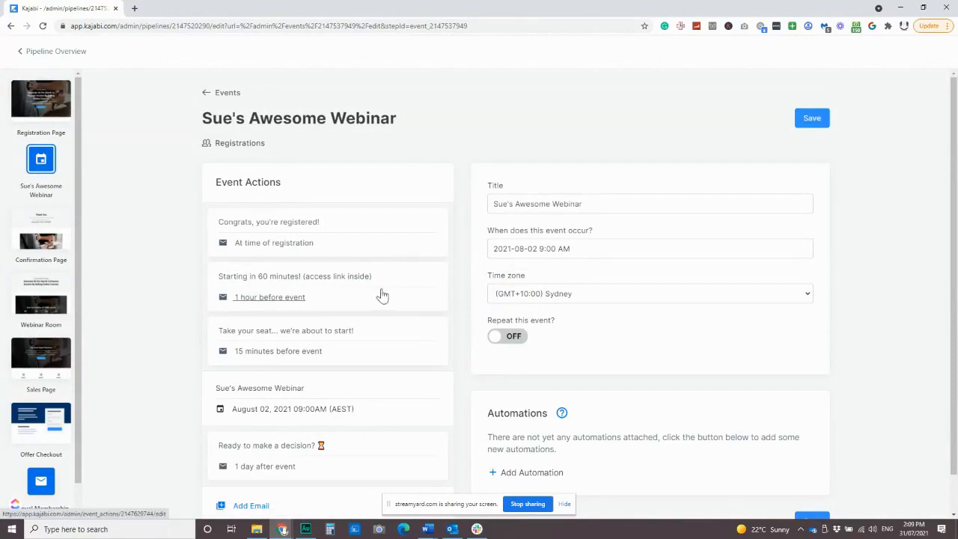
pyautogui.scroll(-1, 381, 295)
pyautogui.click(515, 297)
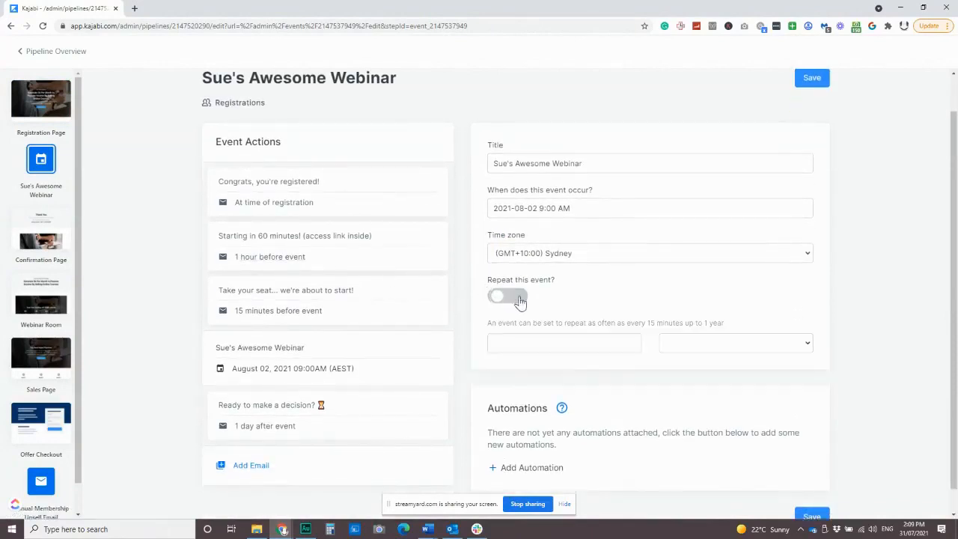
pyautogui.click(582, 342)
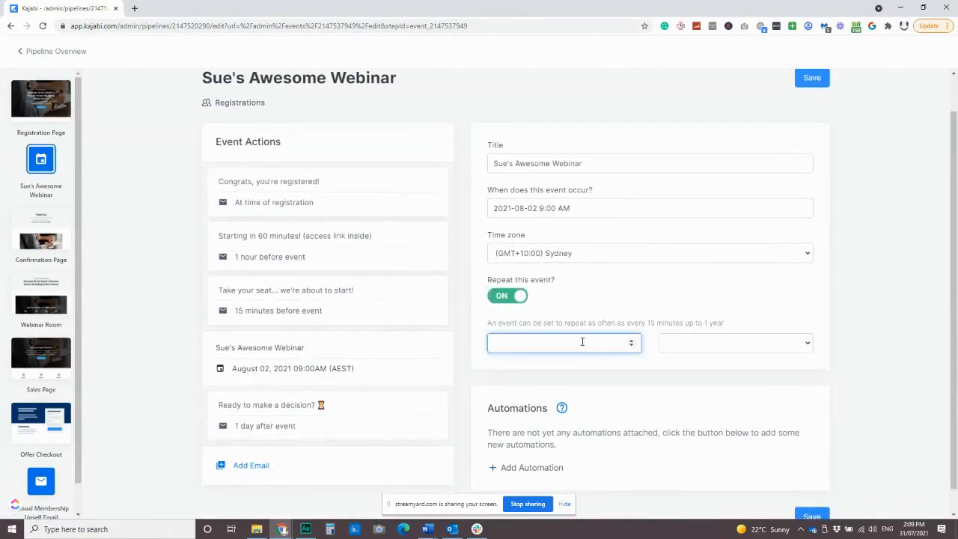
pyautogui.click(747, 346)
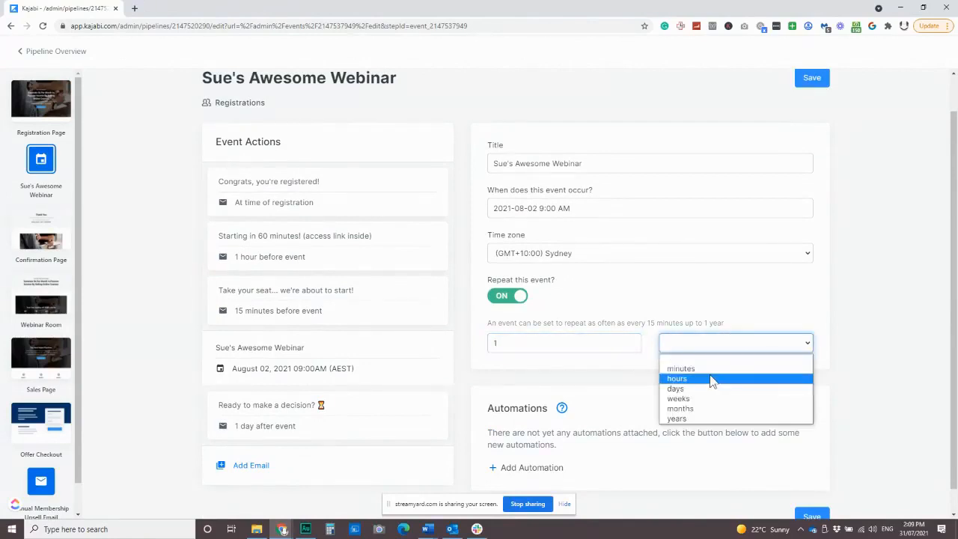
pyautogui.click(712, 379)
pyautogui.click(610, 342)
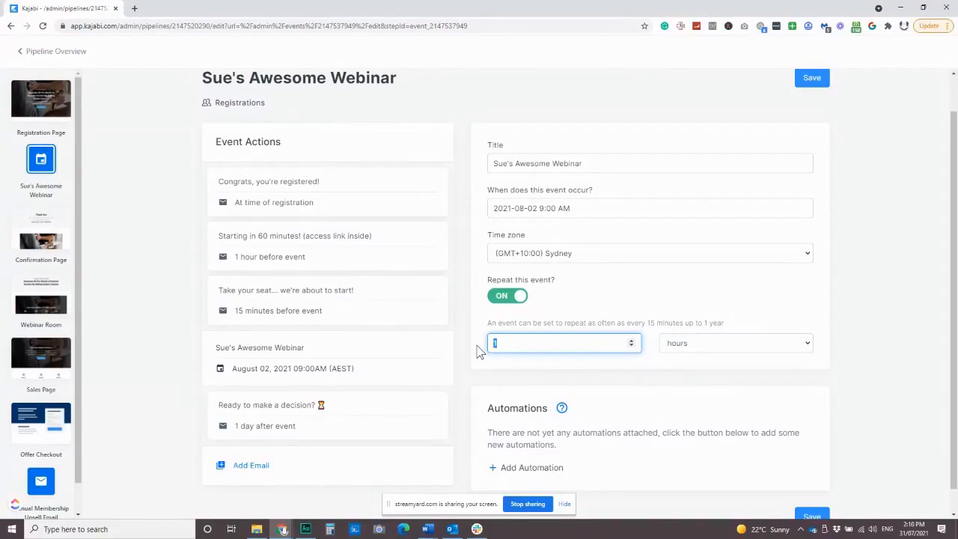
pyautogui.write('3')
pyautogui.click(659, 315)
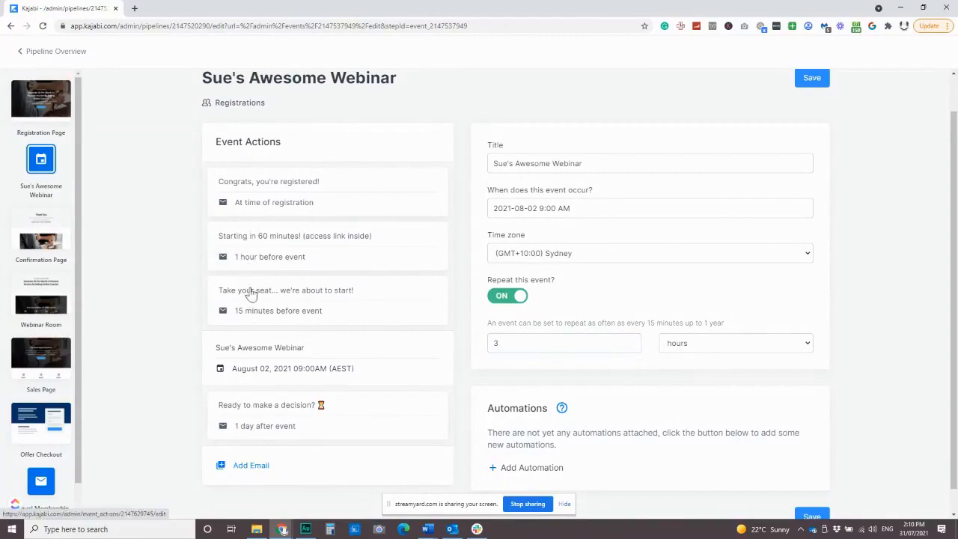
# Step: Open the event's "Congrats, you're registered!" email and read through its body, including the event time and special link lines
pyautogui.click(283, 203)
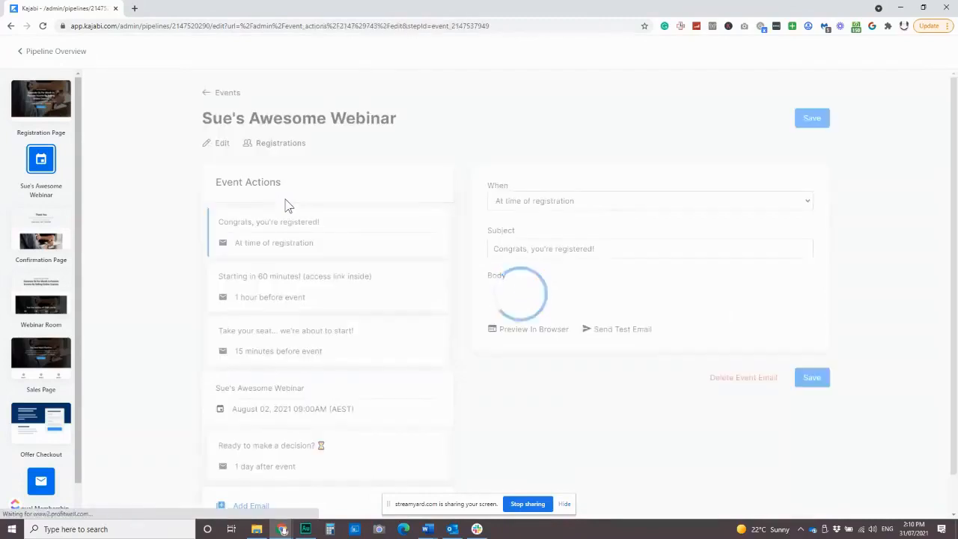
pyautogui.scroll(-2, 509, 301)
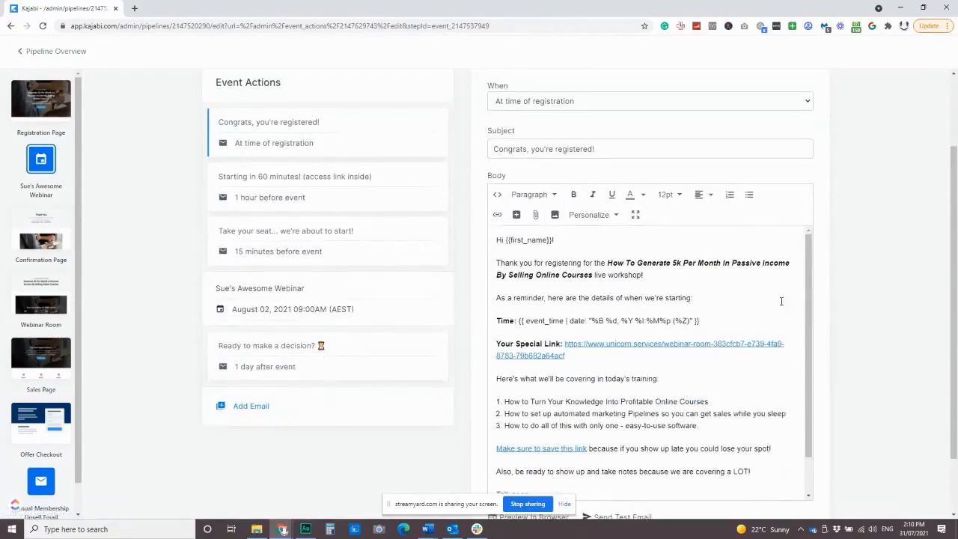
pyautogui.scroll(-1, 781, 301)
pyautogui.scroll(-1, 834, 339)
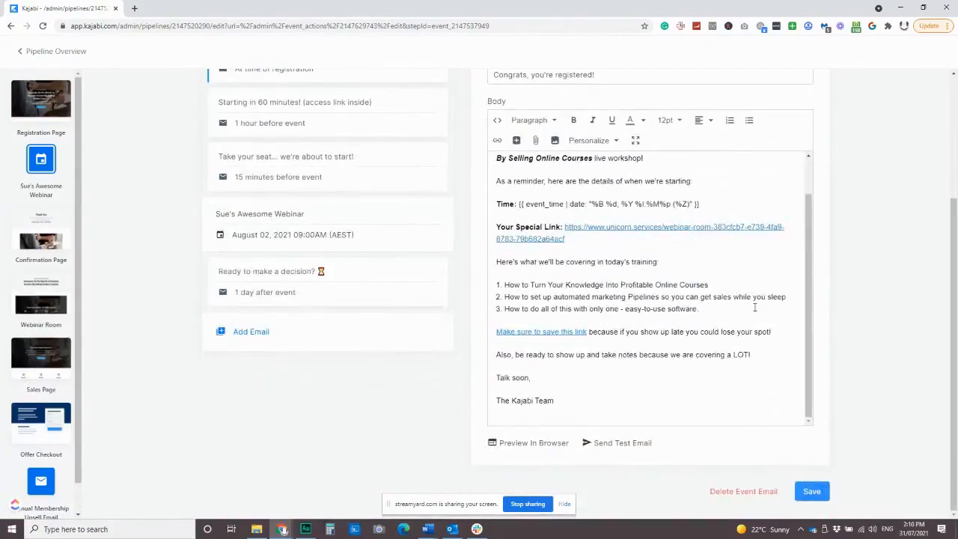
pyautogui.scroll(1, 753, 308)
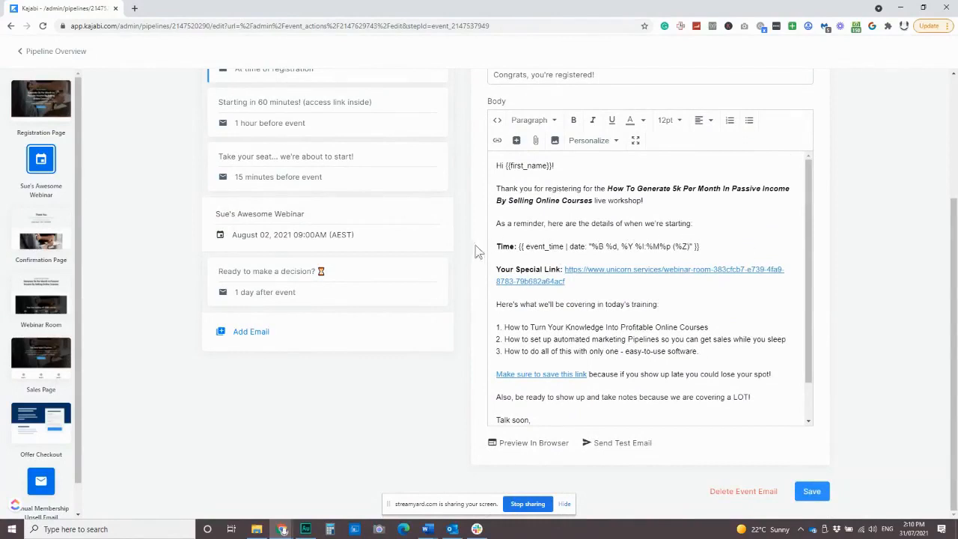
pyautogui.scroll(-1, 578, 357)
pyautogui.scroll(1, 580, 357)
pyautogui.scroll(3, 569, 374)
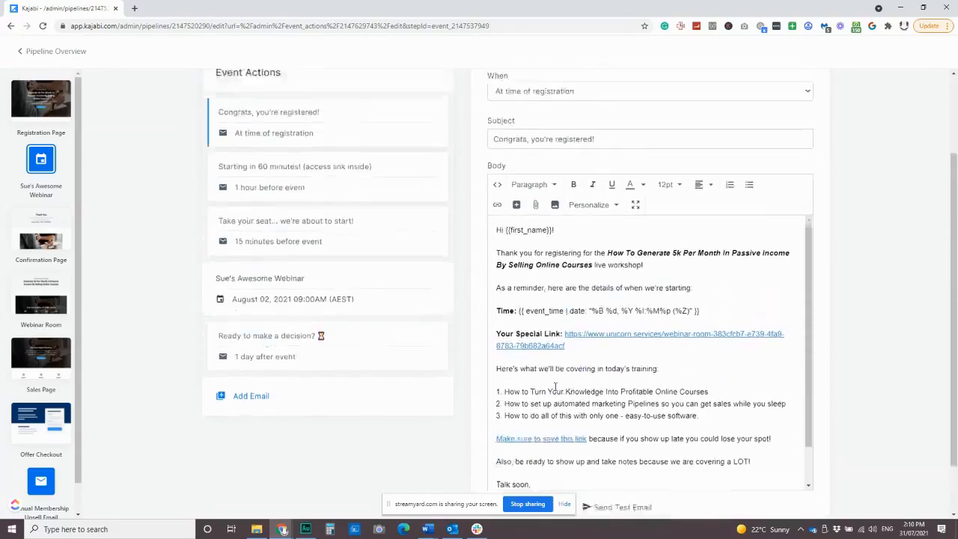
pyautogui.scroll(-3, 552, 147)
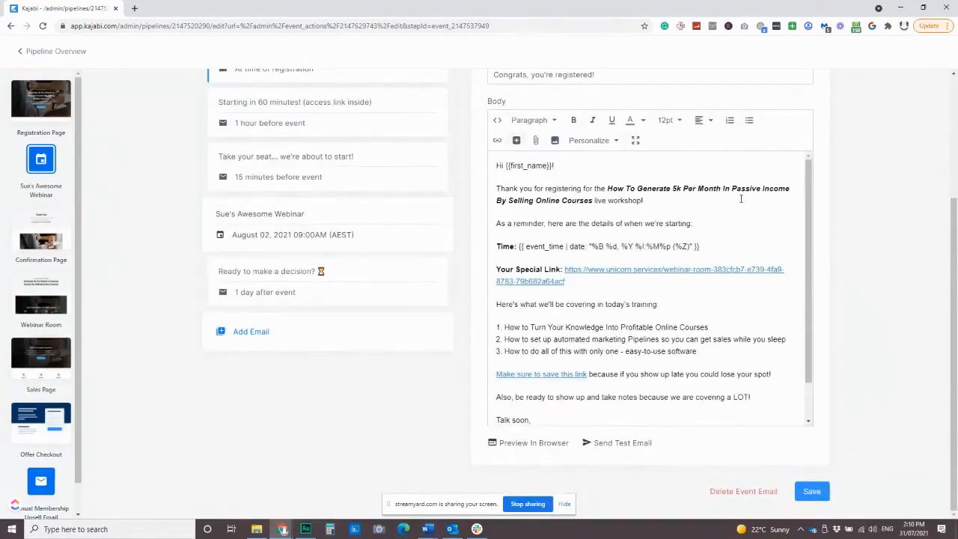
pyautogui.moveTo(566, 282); pyautogui.dragTo(483, 242)
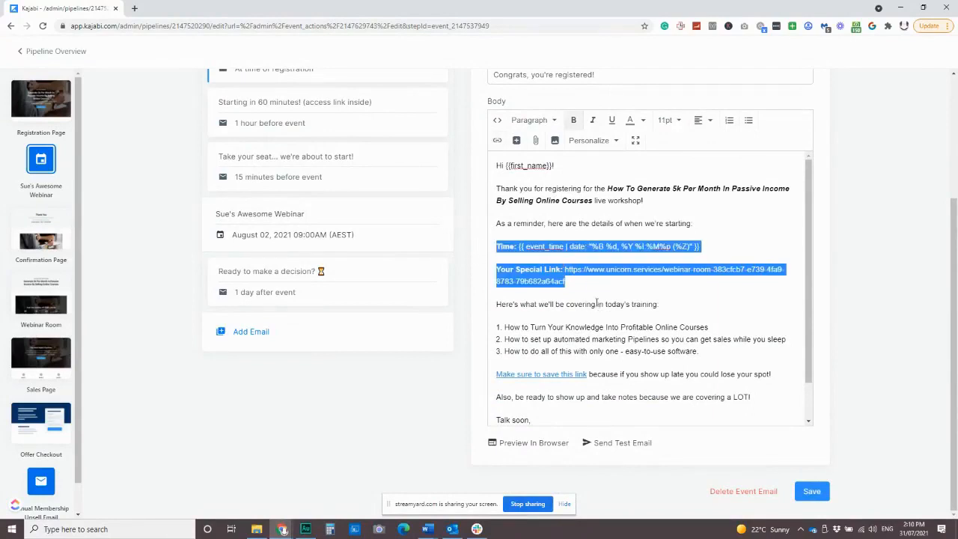
pyautogui.click(596, 287)
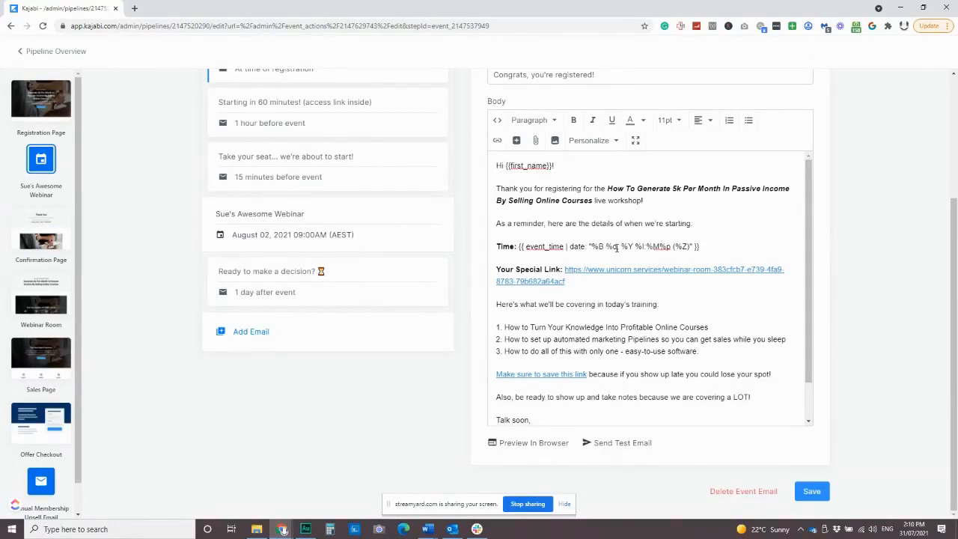
# Step: Preview the registration email in the browser, close the preview and look over the email's remaining text
pyautogui.click(547, 444)
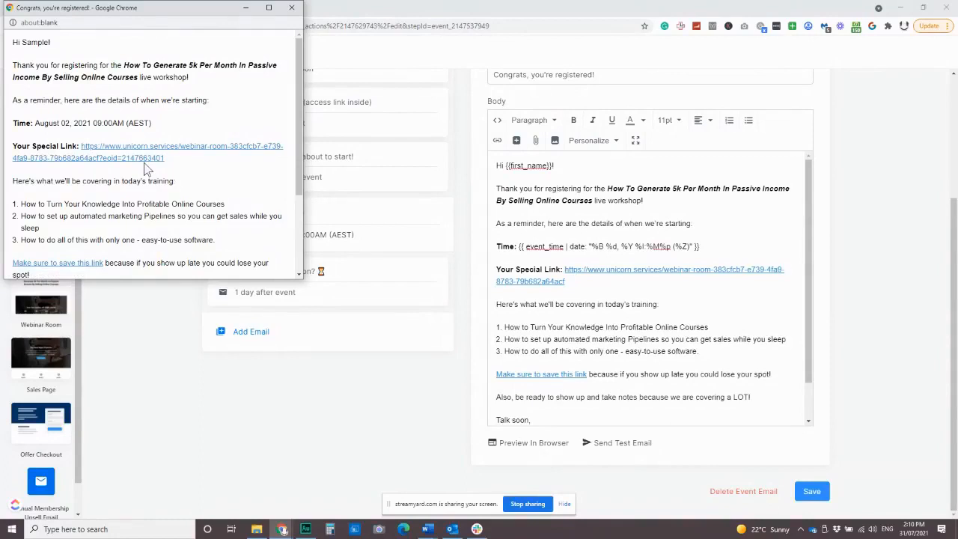
pyautogui.click(291, 8)
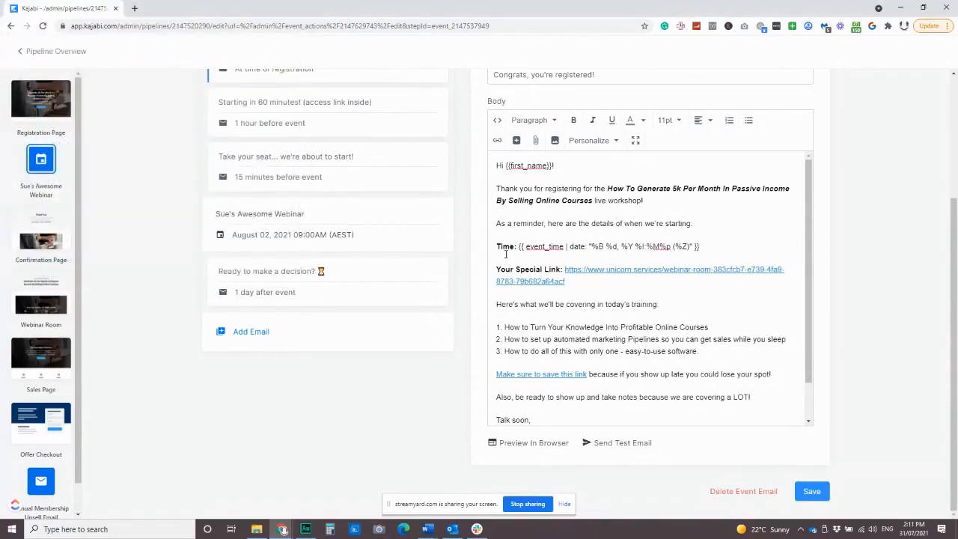
pyautogui.scroll(-1, 645, 352)
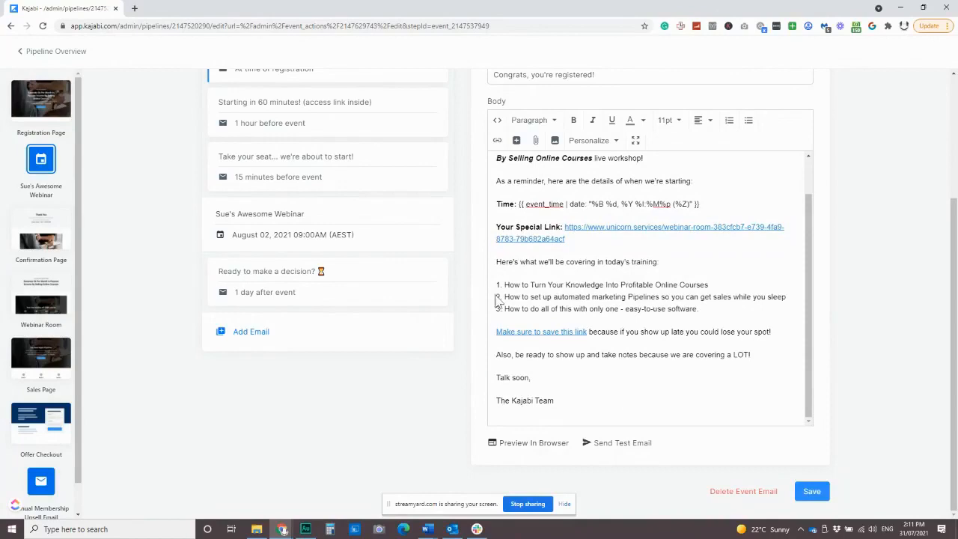
pyautogui.scroll(1, 499, 296)
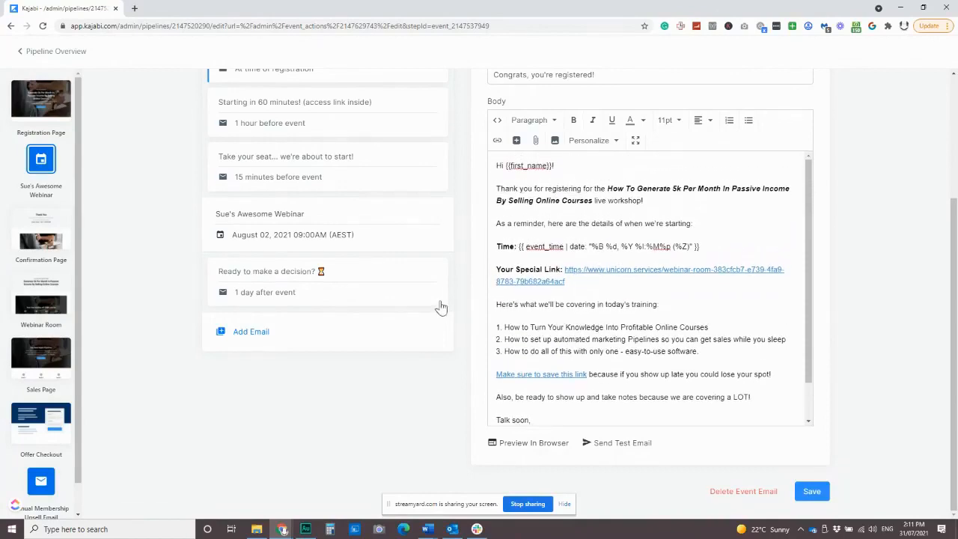
pyautogui.scroll(2, 450, 304)
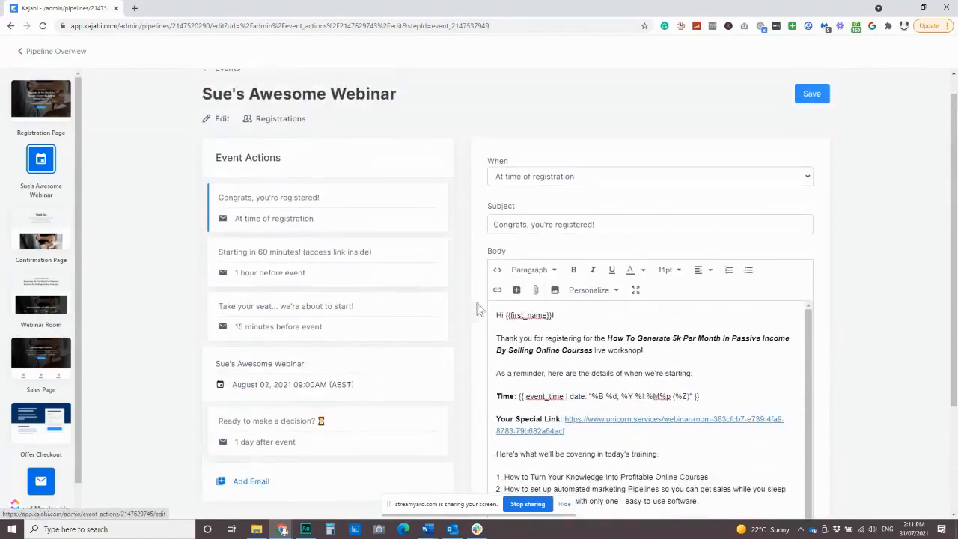
# Step: Leave the registration email without saving and review the "Starting in 60 minutes!" email, including its webinar time and link details
pyautogui.click(272, 255)
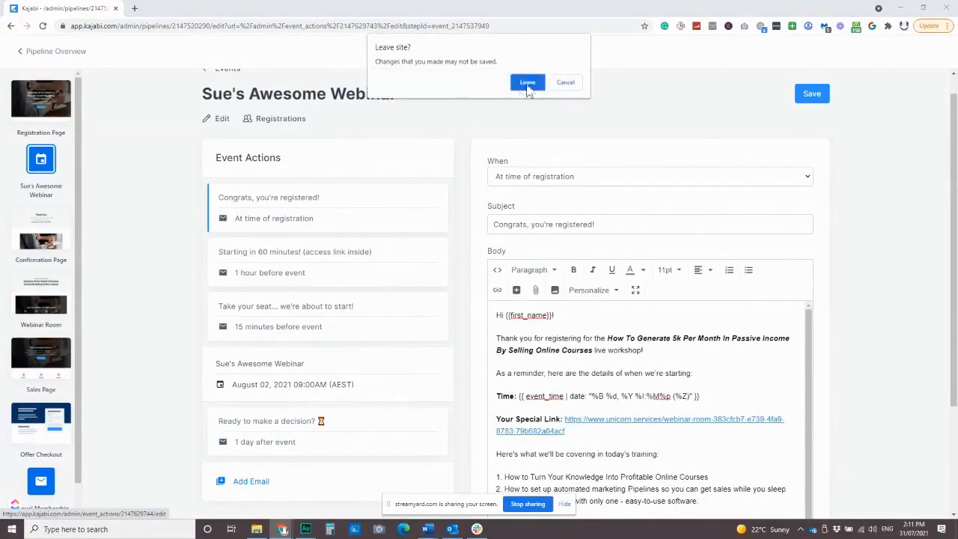
pyautogui.click(527, 82)
pyautogui.click(287, 271)
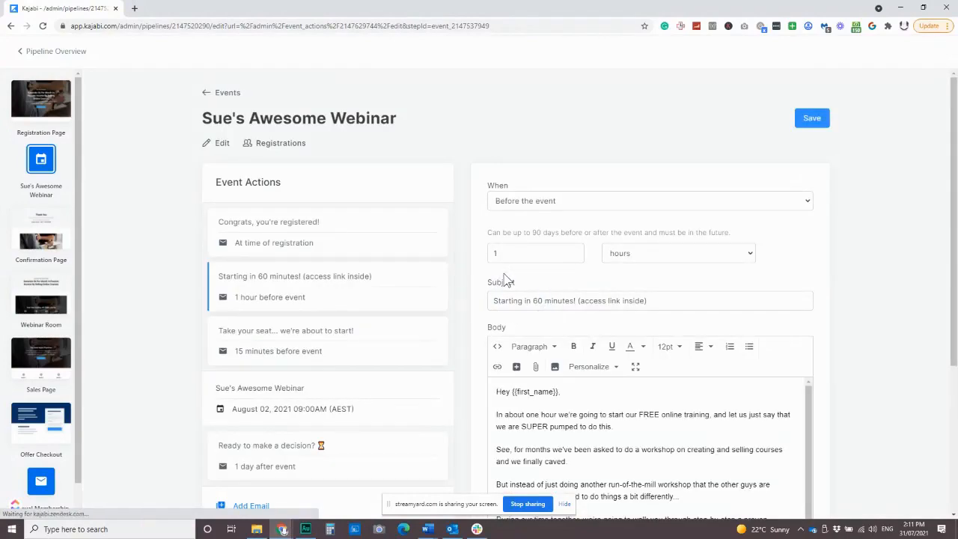
pyautogui.scroll(-2, 467, 276)
pyautogui.scroll(-1, 472, 276)
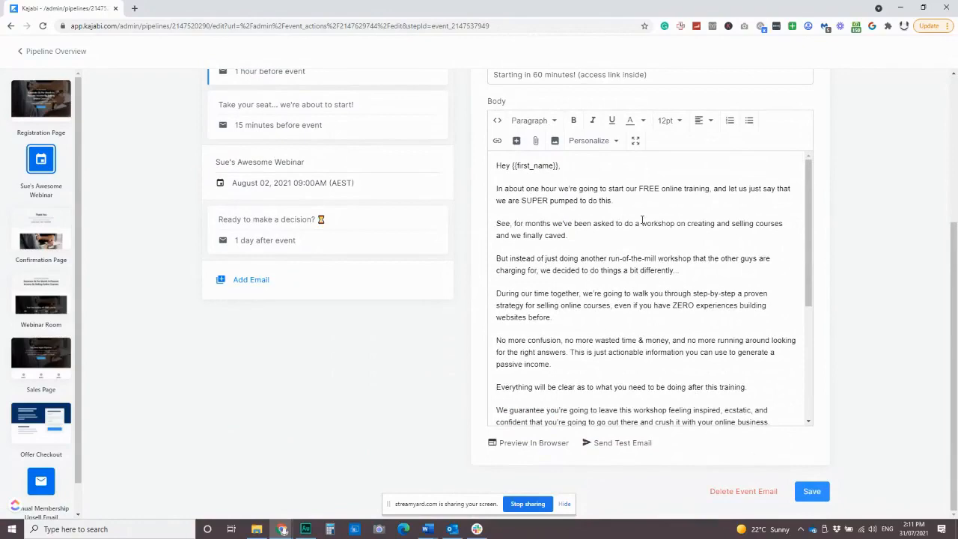
pyautogui.scroll(-1, 663, 242)
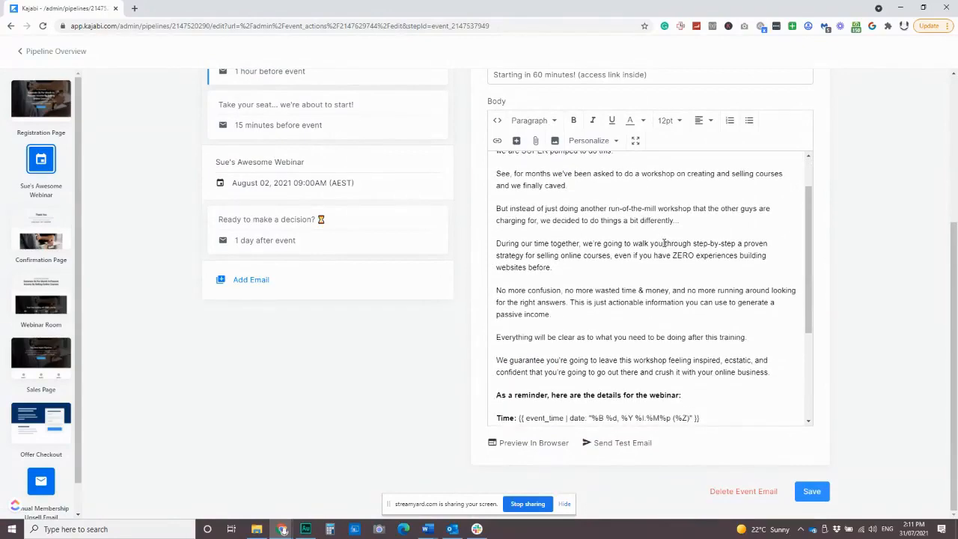
pyautogui.scroll(-3, 666, 269)
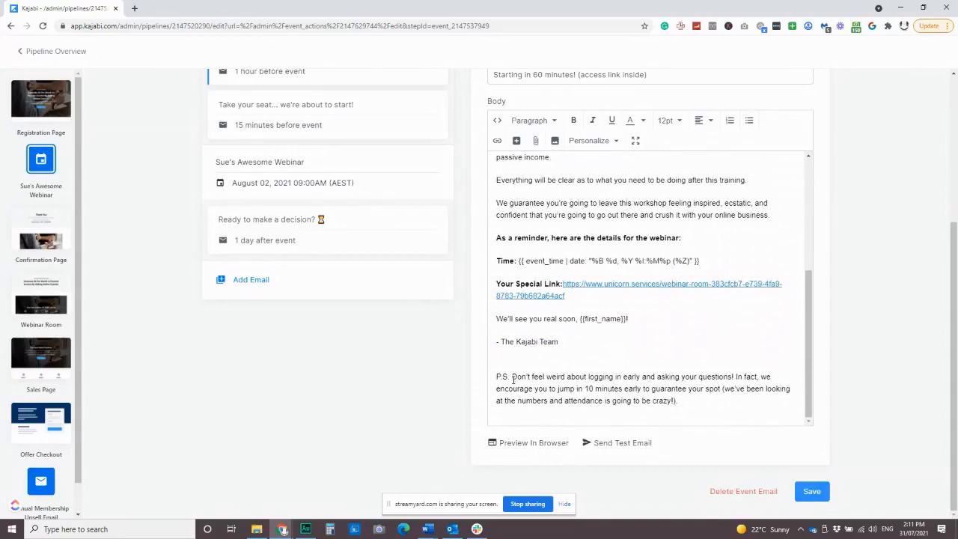
pyautogui.click(578, 342)
pyautogui.moveTo(578, 298); pyautogui.dragTo(496, 261)
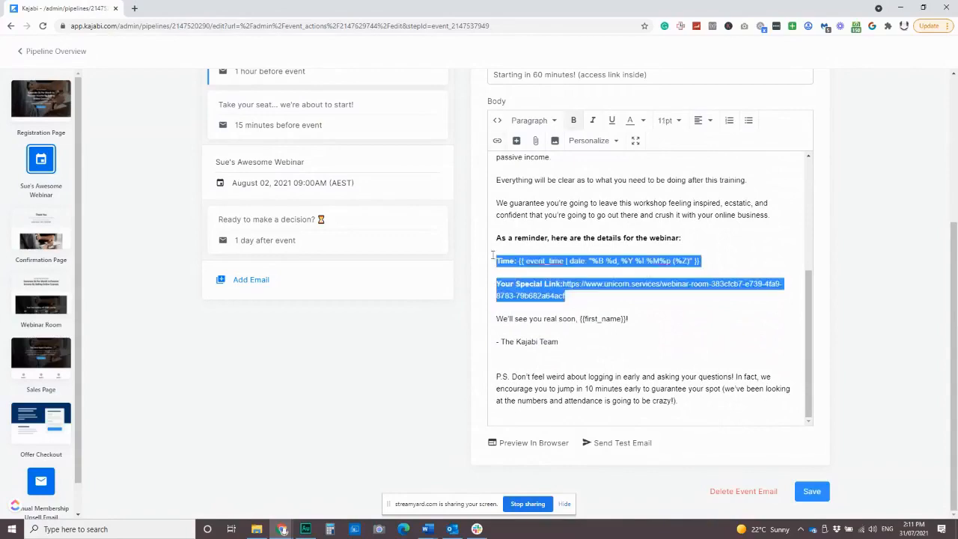
pyautogui.click(583, 271)
pyautogui.scroll(4, 614, 284)
pyautogui.scroll(2, 391, 280)
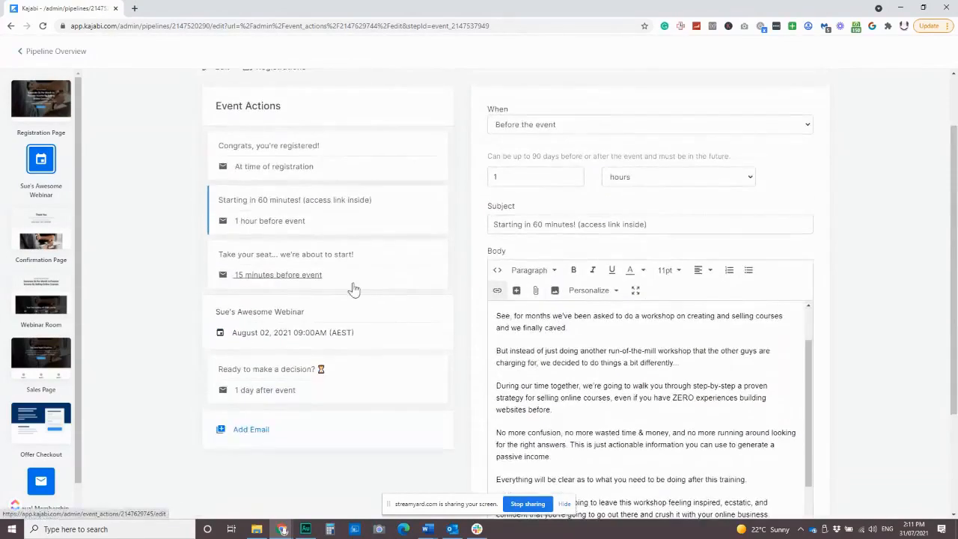
# Step: Leave the 60-minute email without saving and review the "Take your seat... we're about to start!" email sent 15 minutes before the event
pyautogui.click(299, 277)
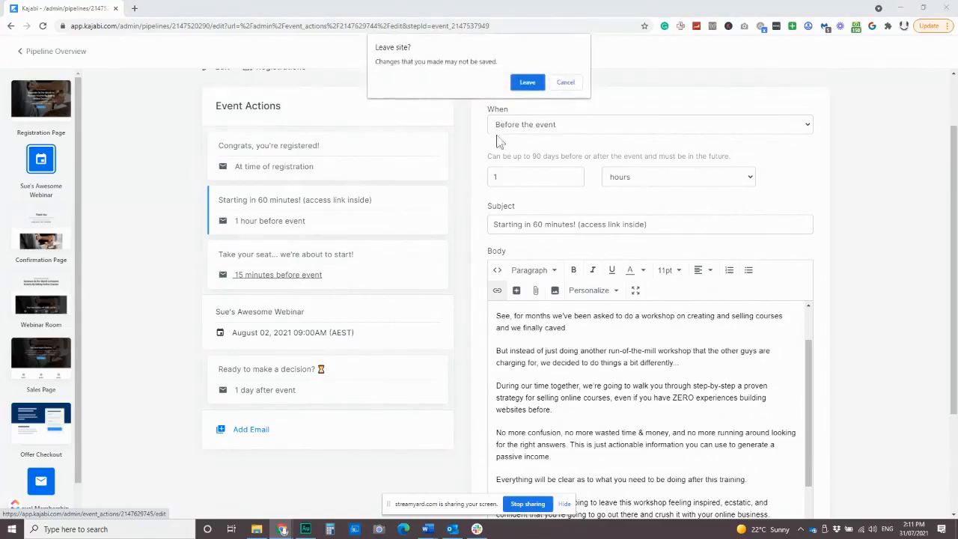
pyautogui.click(528, 82)
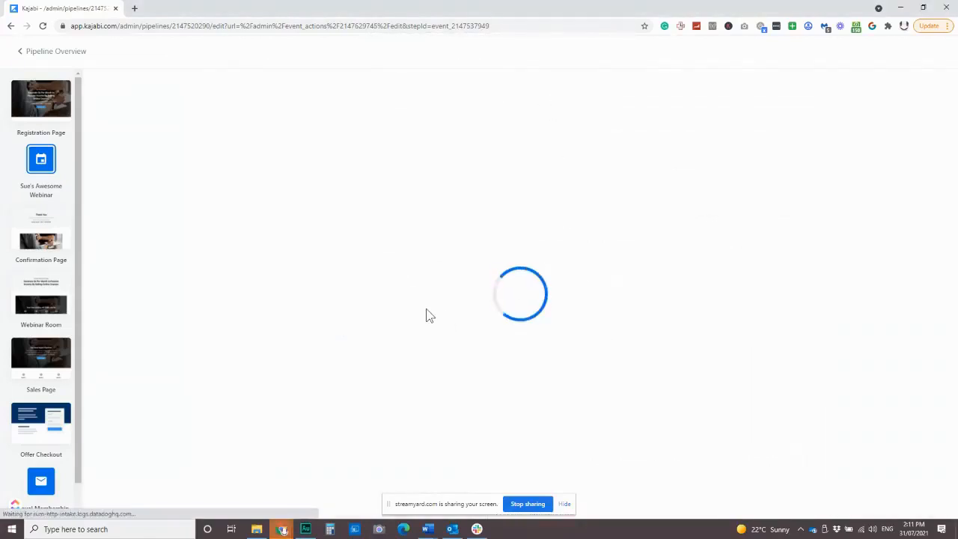
pyautogui.scroll(-3, 589, 368)
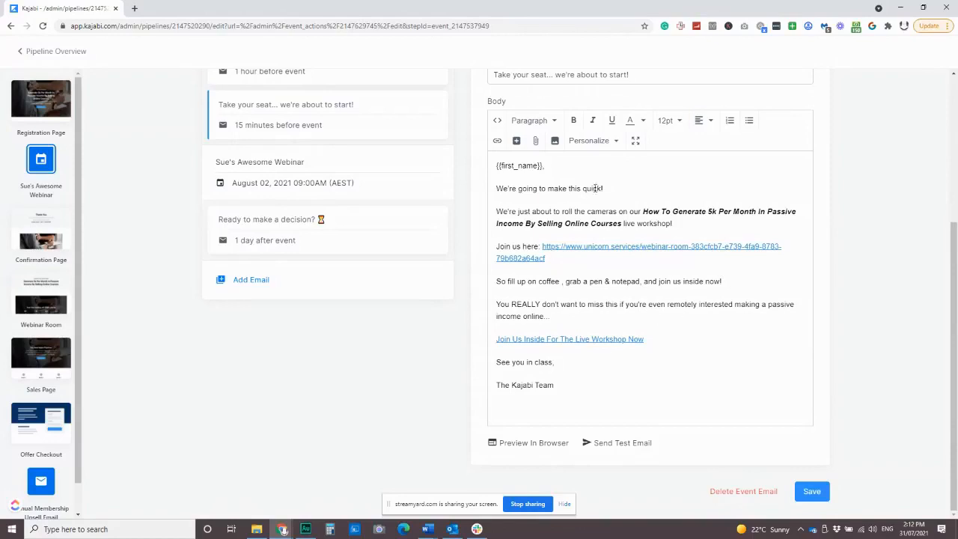
pyautogui.scroll(1, 540, 289)
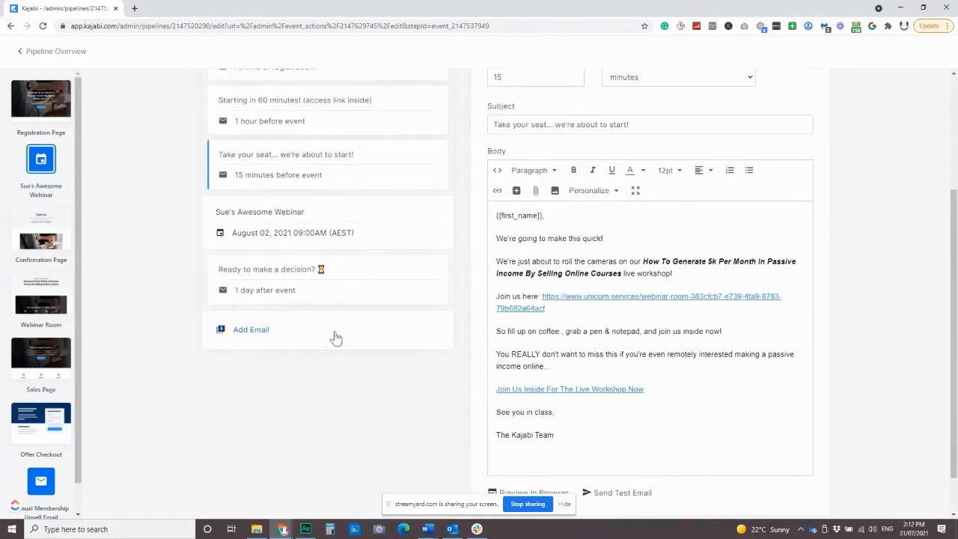
# Step: Review the "Ready to make a decision?" email sent 1 day after the event and inspect the link behind its "sign up here" text
pyautogui.click(258, 271)
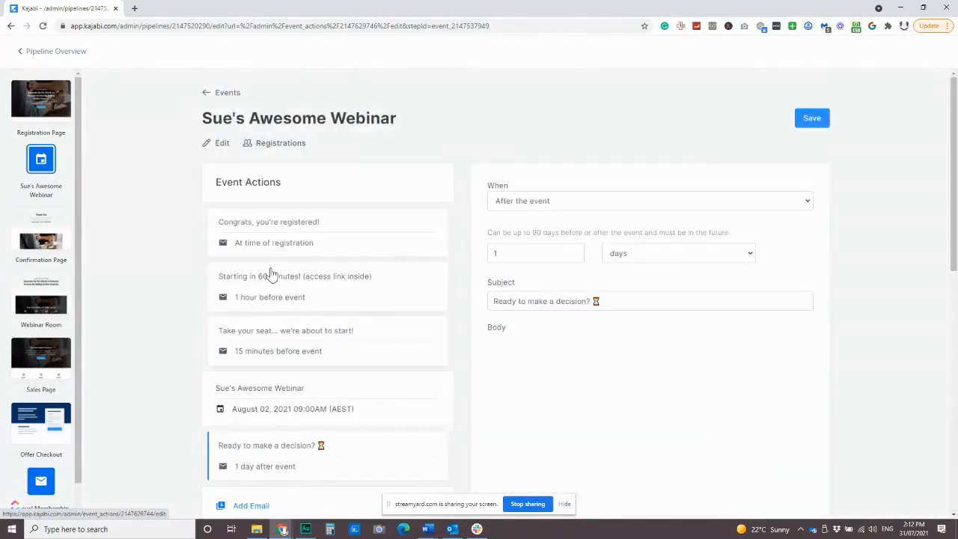
pyautogui.scroll(-2, 274, 266)
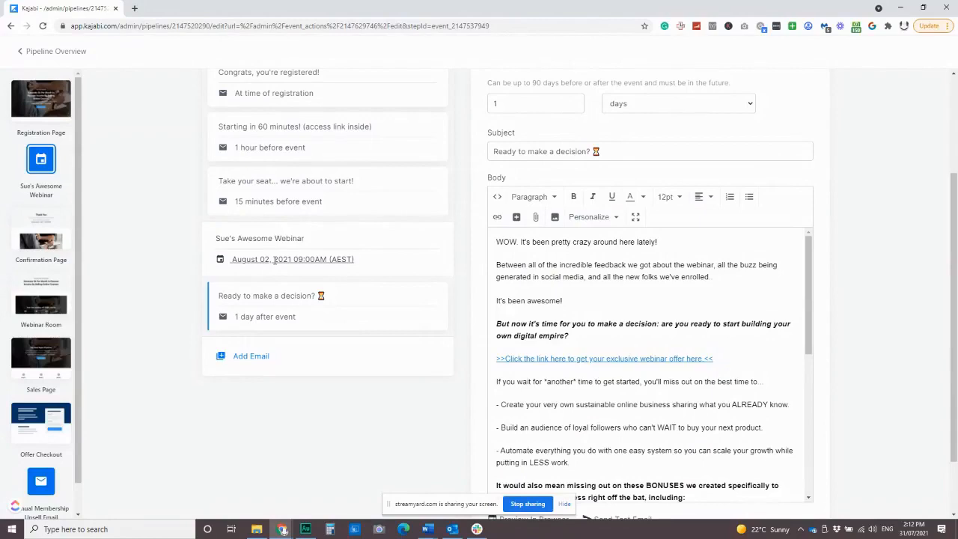
pyautogui.scroll(-1, 488, 309)
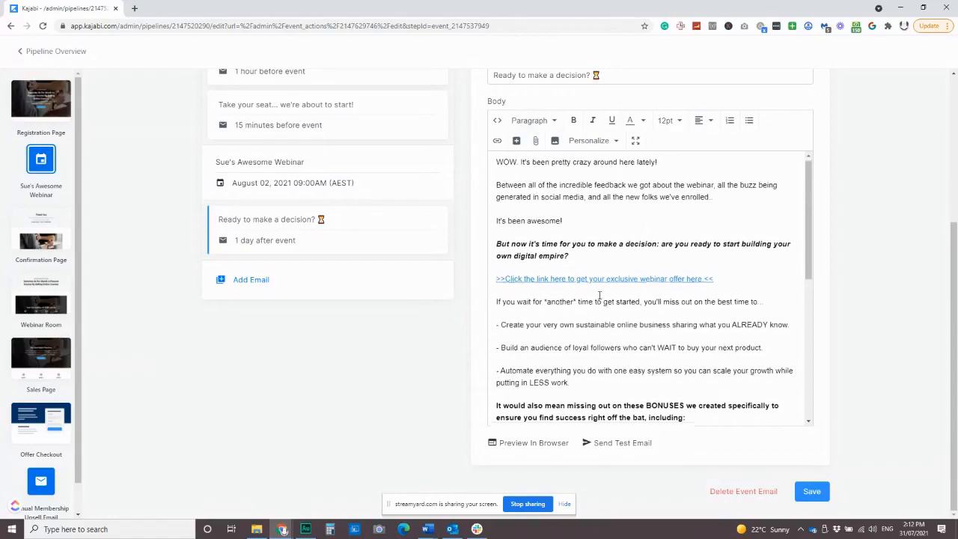
pyautogui.scroll(-5, 621, 295)
pyautogui.scroll(-1, 565, 309)
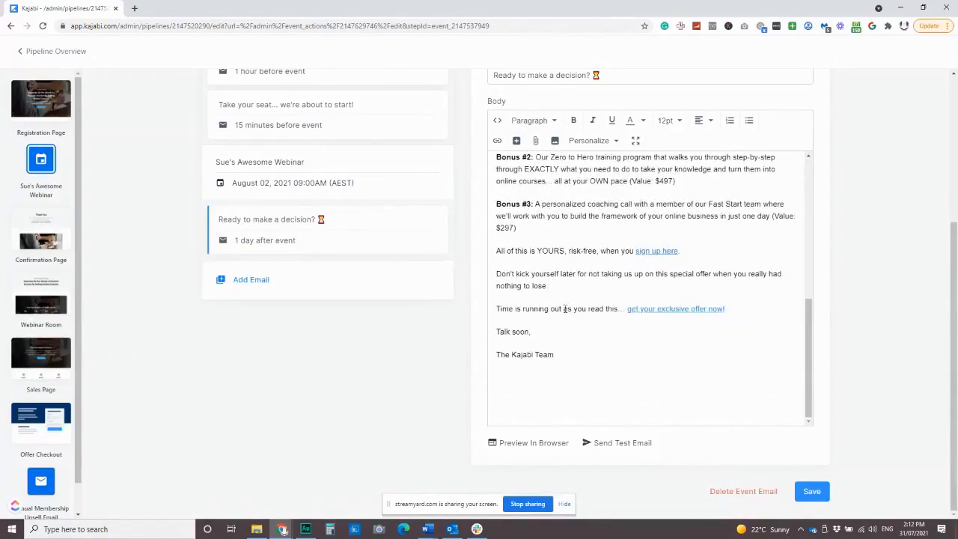
pyautogui.click(678, 251)
pyautogui.click(497, 140)
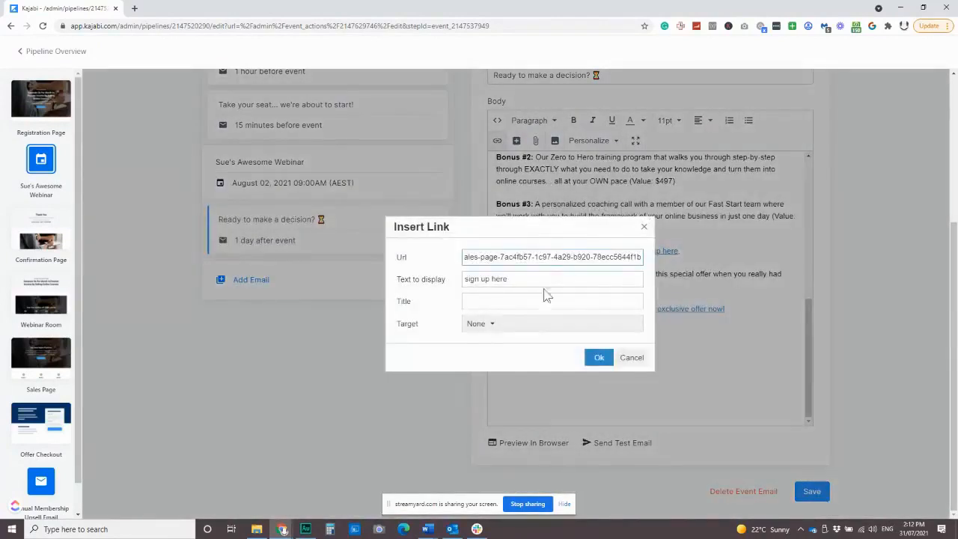
# Step: Inspect the start of the "sign up here" link's URL, dismiss the link details unchanged and look over the email's body and event actions
pyautogui.press('Home')
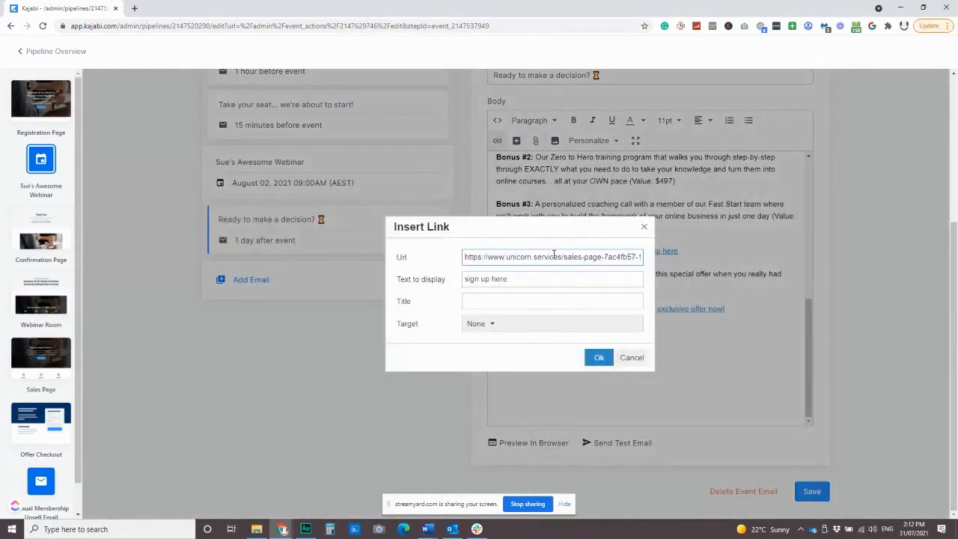
pyautogui.click(631, 358)
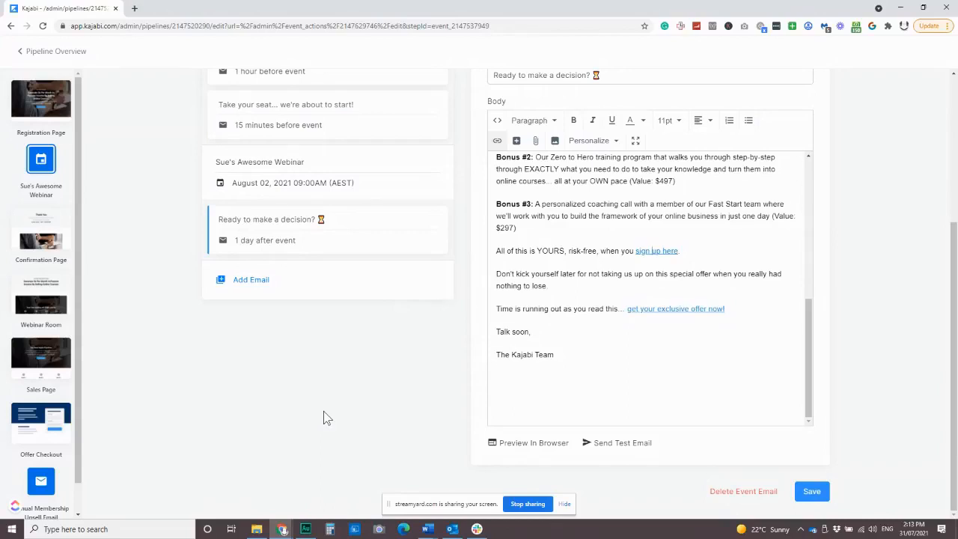
pyautogui.scroll(3, 664, 322)
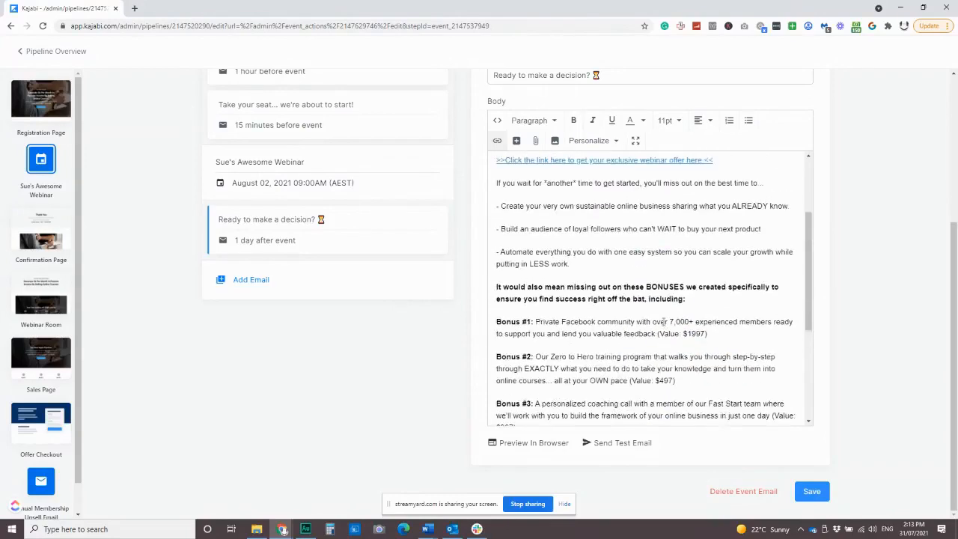
pyautogui.scroll(3, 654, 320)
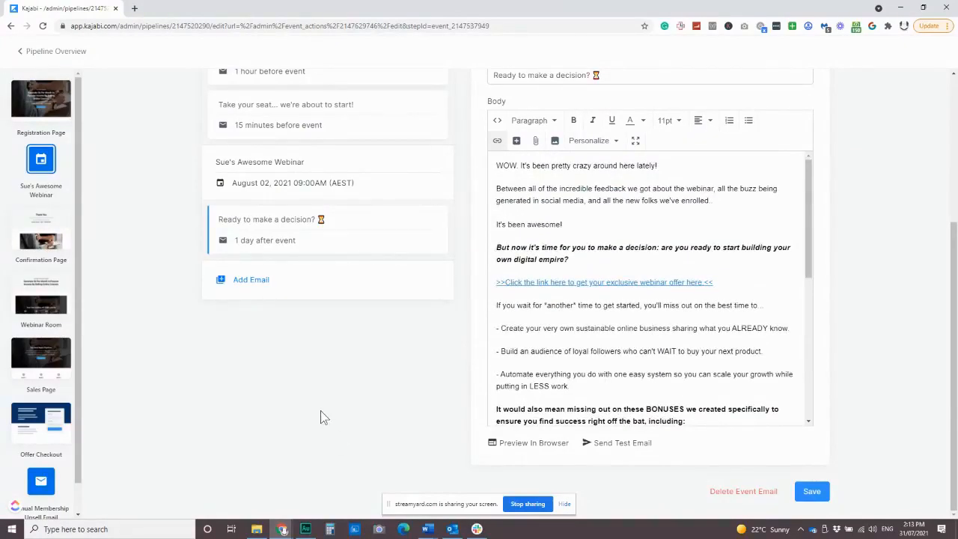
pyautogui.scroll(3, 322, 414)
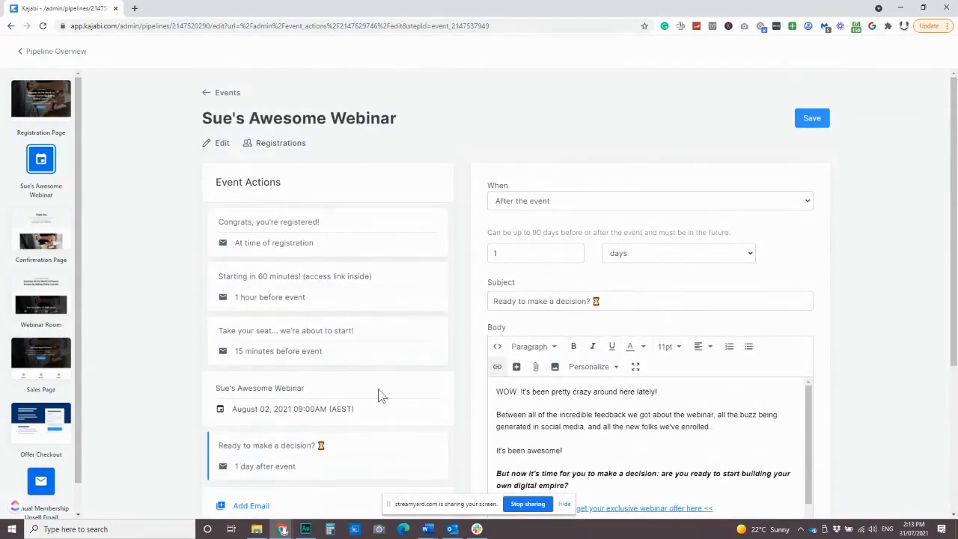
pyautogui.scroll(-2, 397, 163)
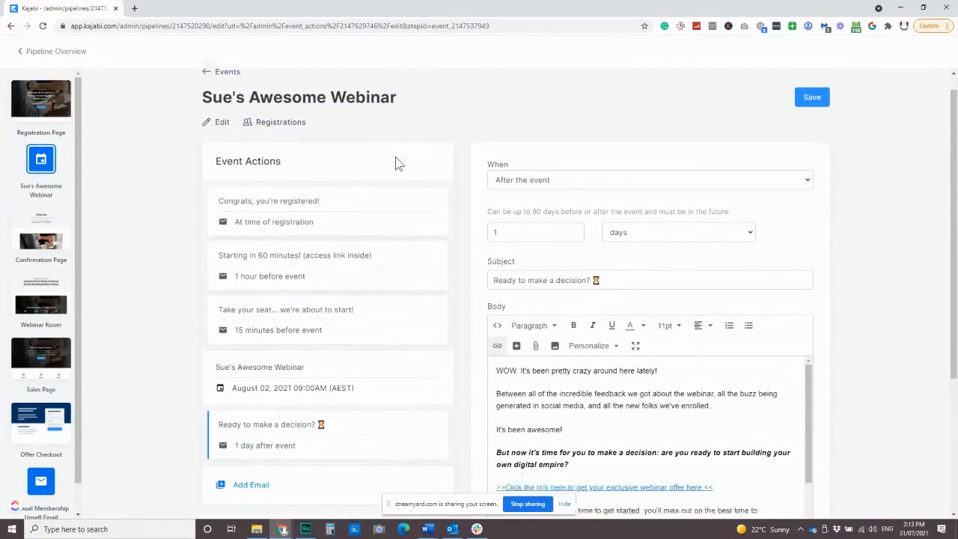
pyautogui.scroll(2, 405, 208)
# Step: Leave the email without saving, open the Registration Page's details and set its URL slug to "webinar"
pyautogui.click(45, 105)
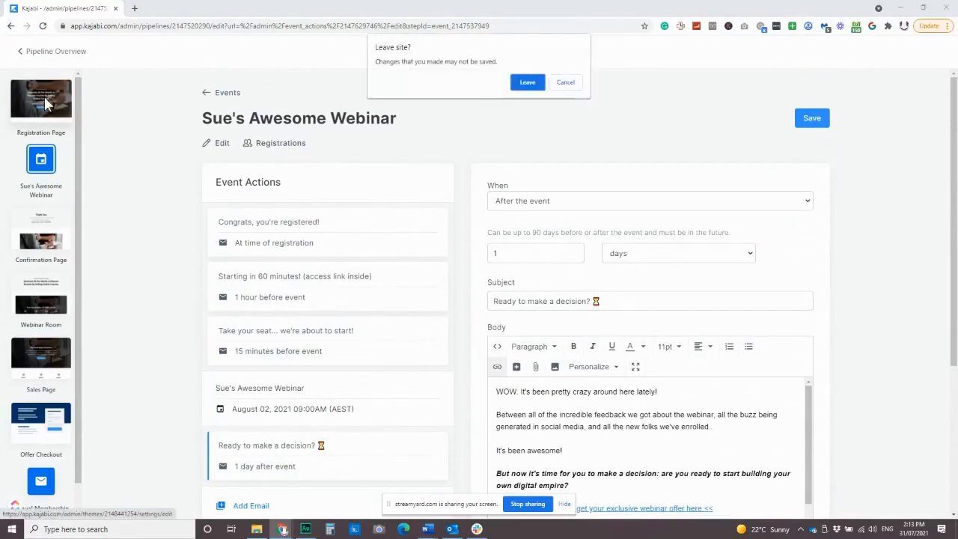
pyautogui.click(526, 84)
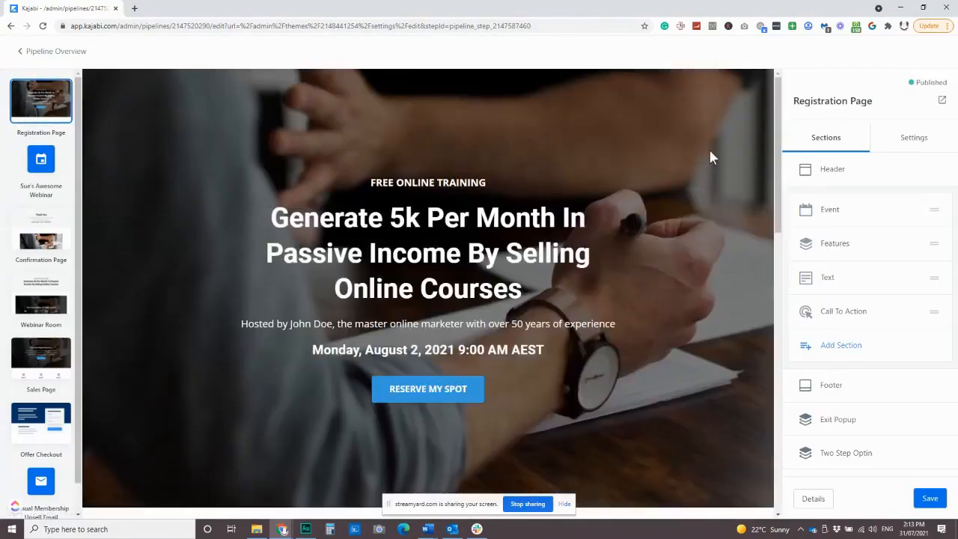
pyautogui.click(813, 499)
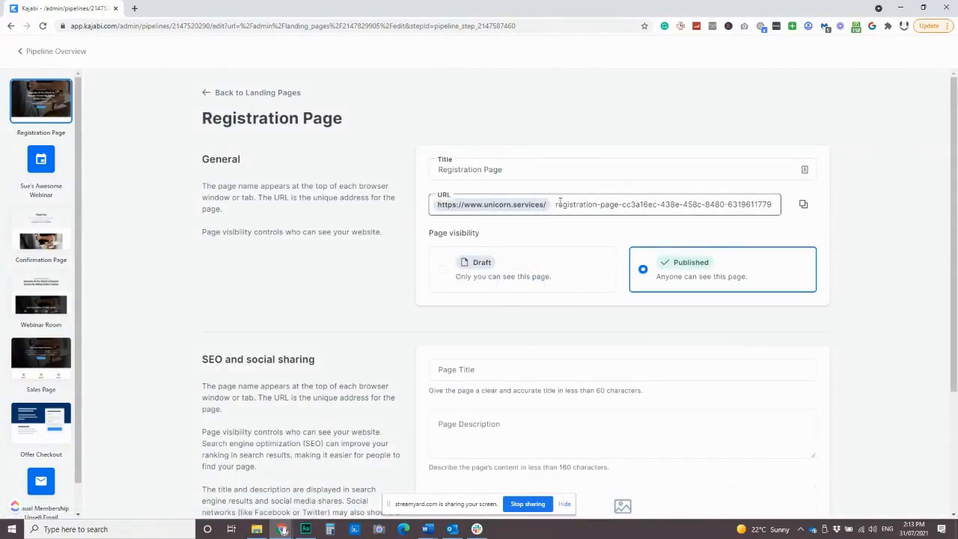
pyautogui.moveTo(560, 202); pyautogui.dragTo(805, 216)
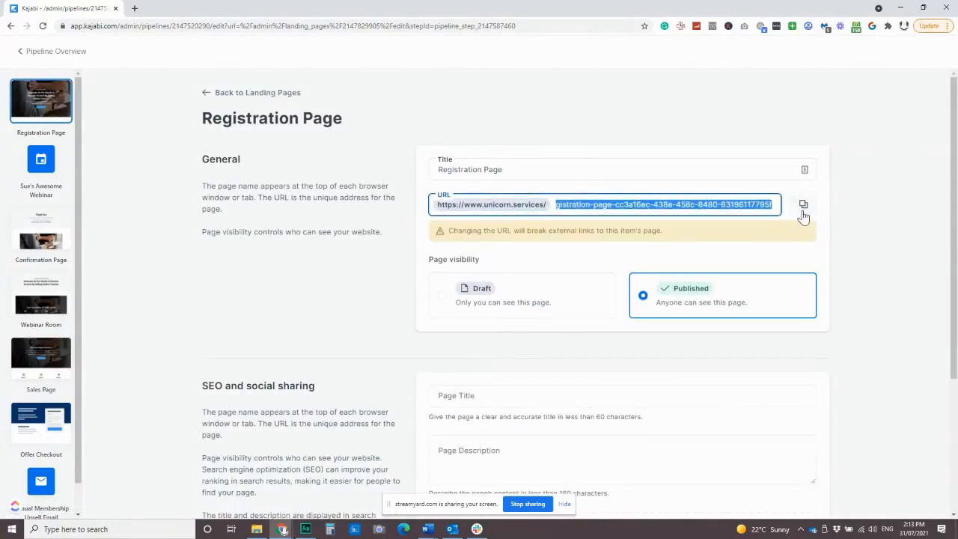
pyautogui.write('webinar')
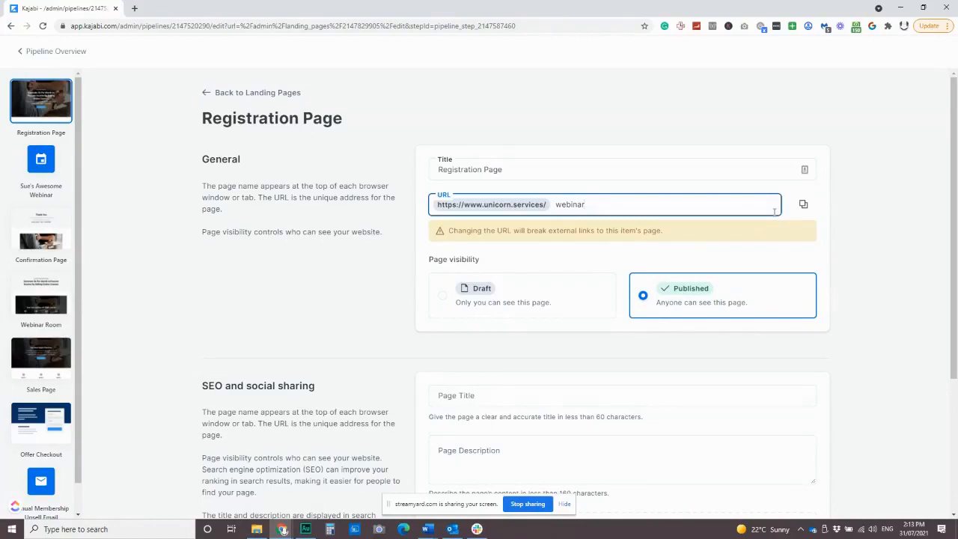
# Step: Put the webinar event's name before "Registration Page" in the title, look over the SEO and social sharing fields and try to save
pyautogui.click(439, 169)
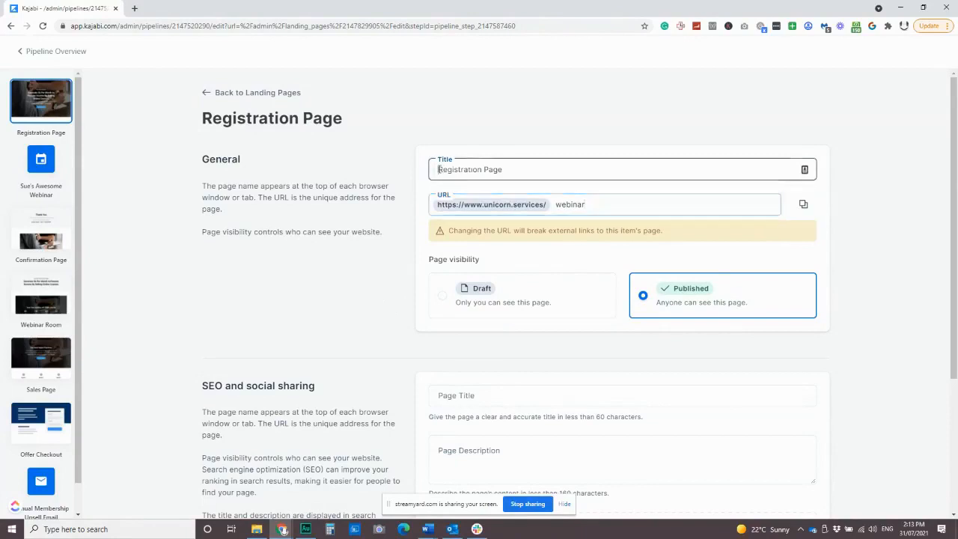
pyautogui.write("Sue's ")
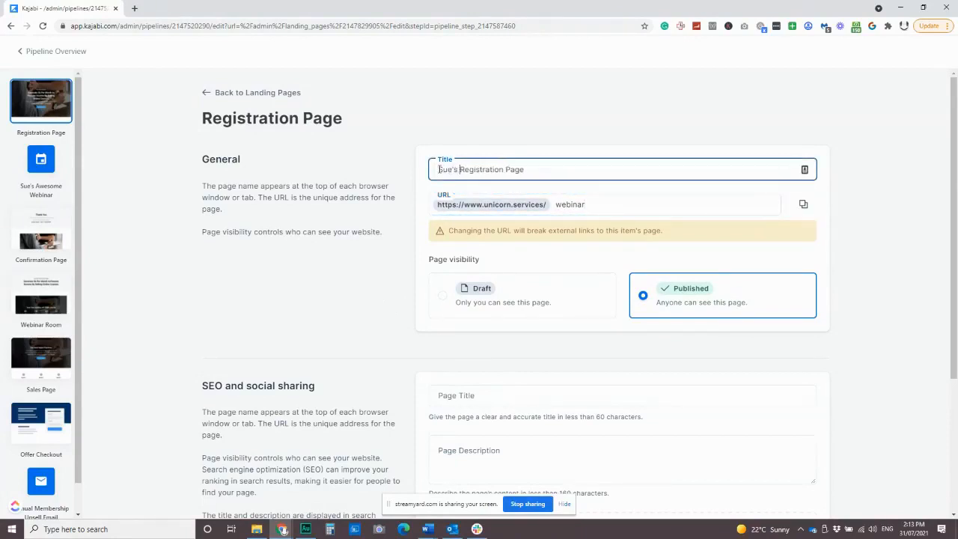
pyautogui.write('Awesome Webinar')
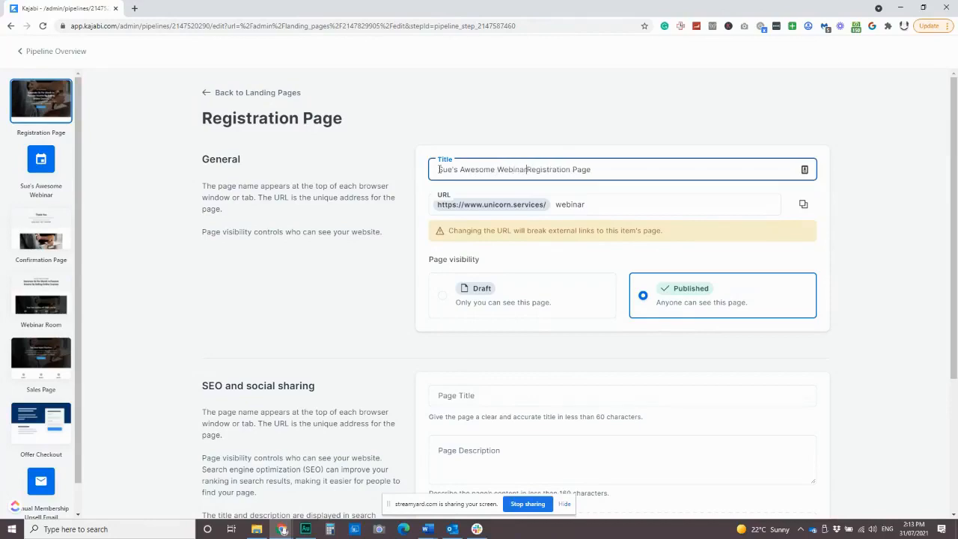
pyautogui.scroll(-3, 337, 360)
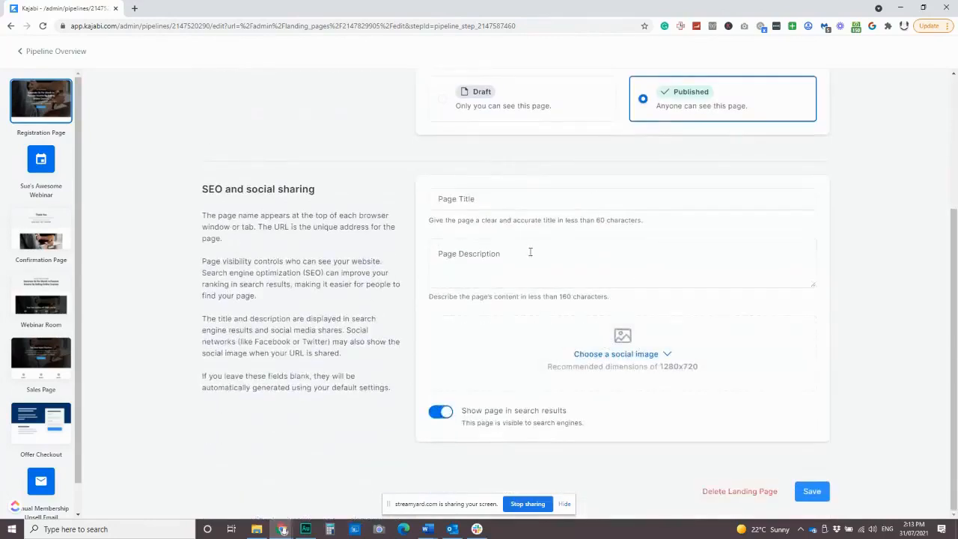
pyautogui.click(504, 254)
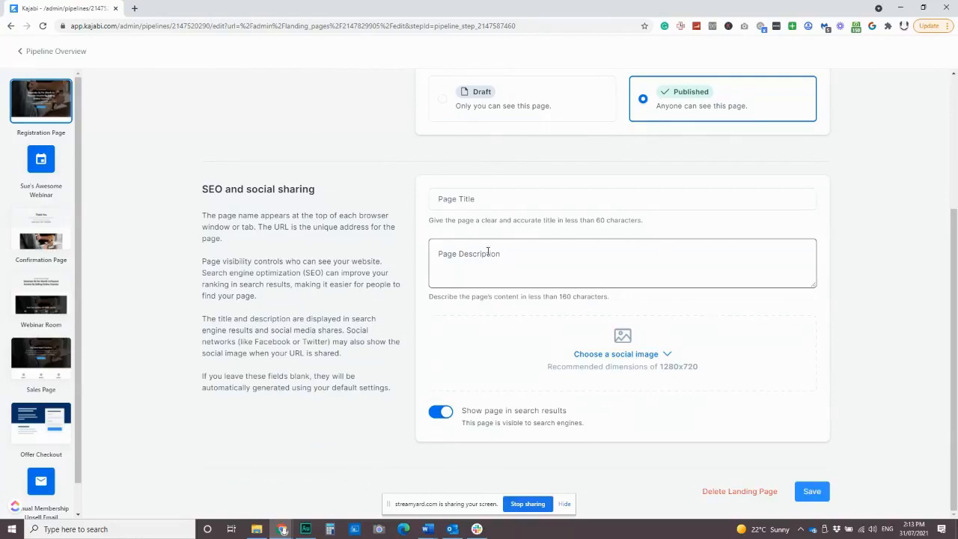
pyautogui.scroll(1, 488, 252)
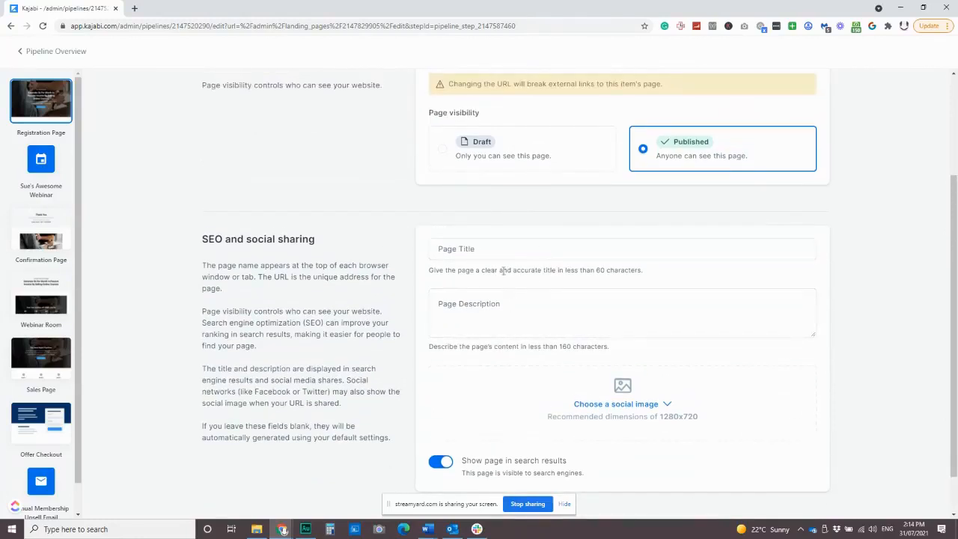
pyautogui.scroll(3, 501, 273)
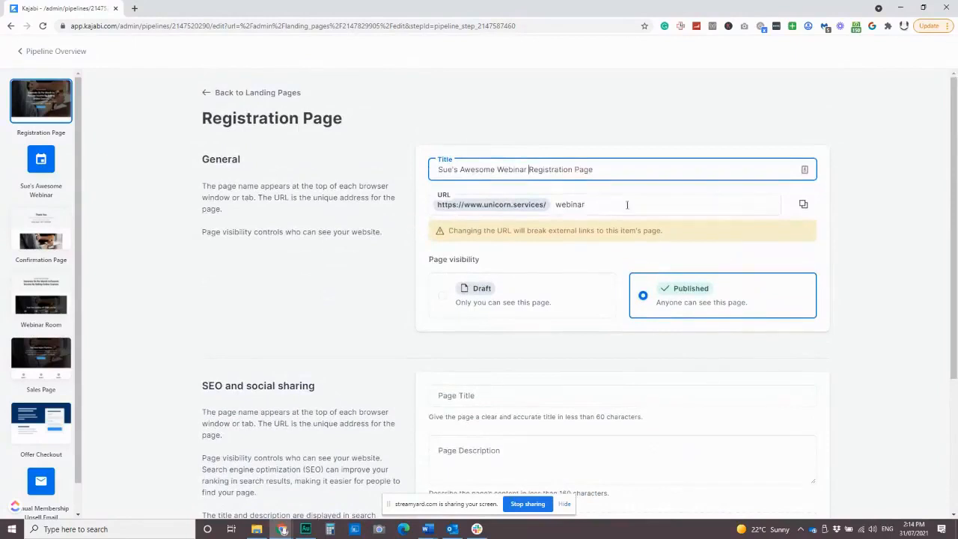
pyautogui.scroll(-5, 520, 206)
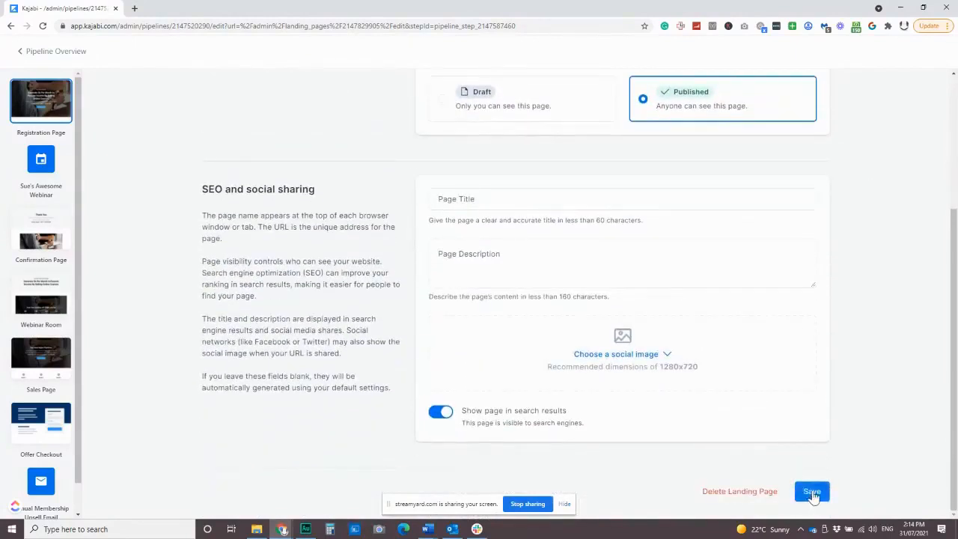
pyautogui.click(810, 491)
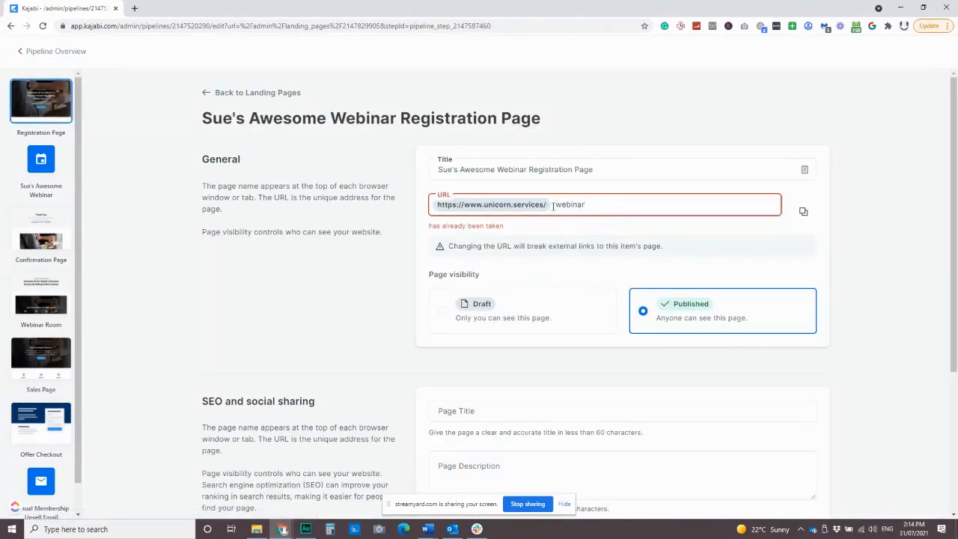
# Step: Change the registration page's URL slug to "class" and save the landing page
pyautogui.write('free')
pyautogui.click(804, 213)
pyautogui.hotkey('ctrl', 'a')
pyautogui.write('c')
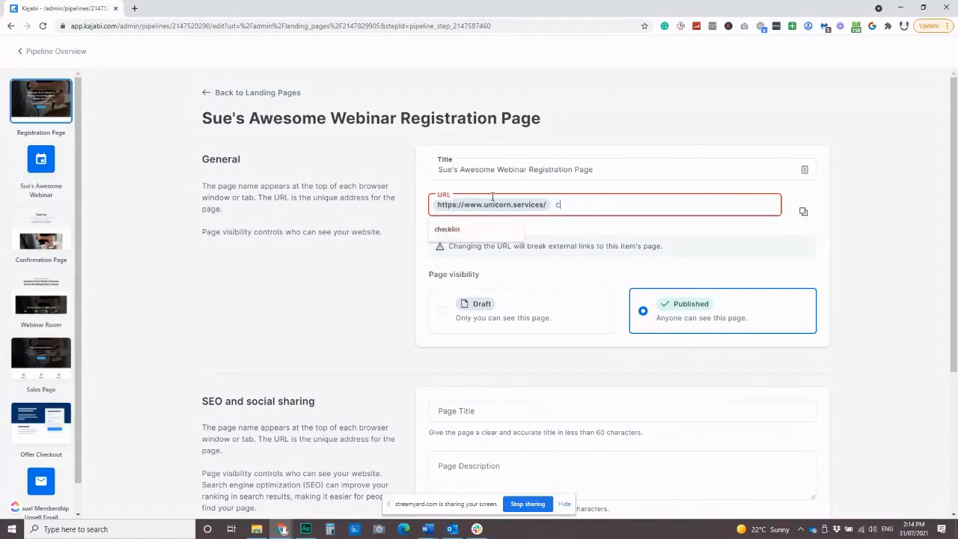
pyautogui.write('lass')
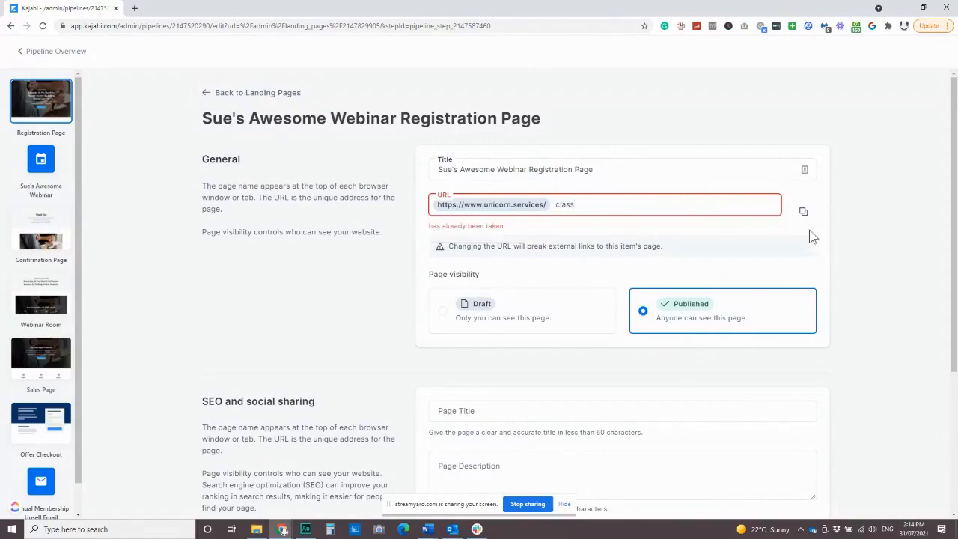
pyautogui.scroll(-3, 712, 381)
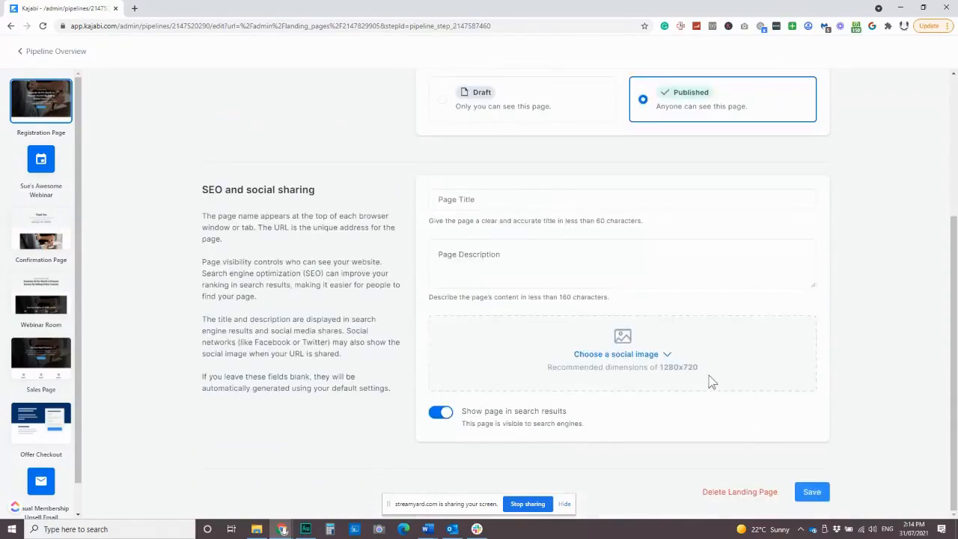
pyautogui.click(813, 491)
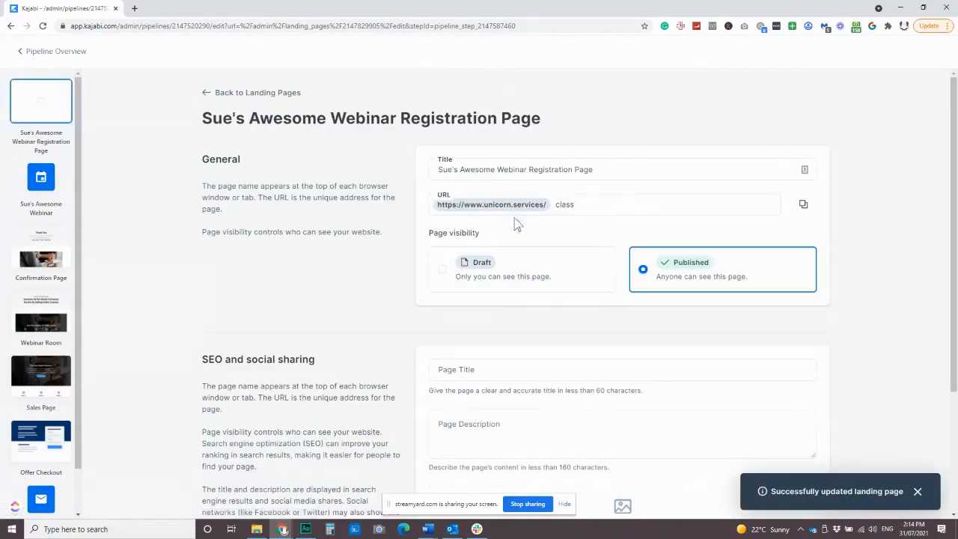
# Step: Check the registration page's URL slug and return to the page's design view without further changes
pyautogui.doubleClick(555, 204)
pyautogui.click(587, 202)
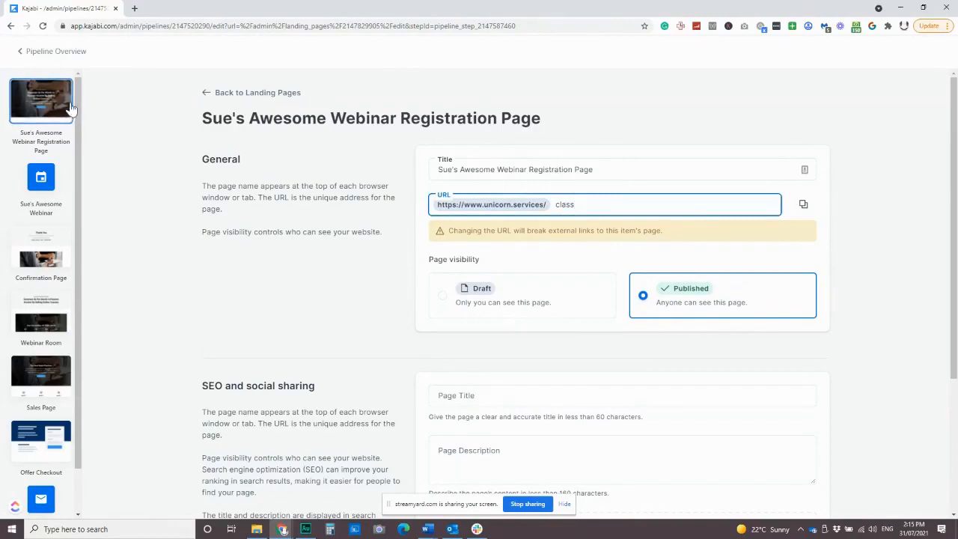
pyautogui.scroll(-3, 390, 251)
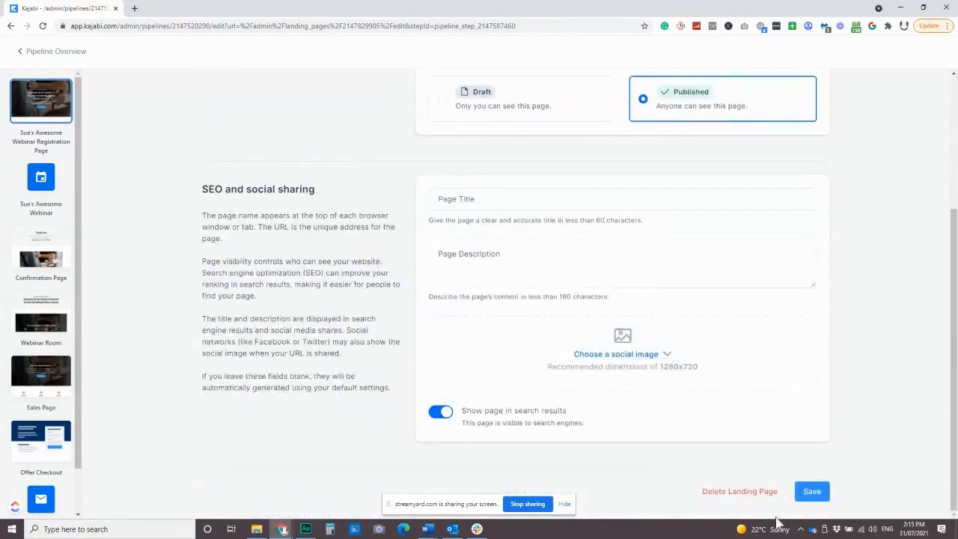
pyautogui.click(55, 111)
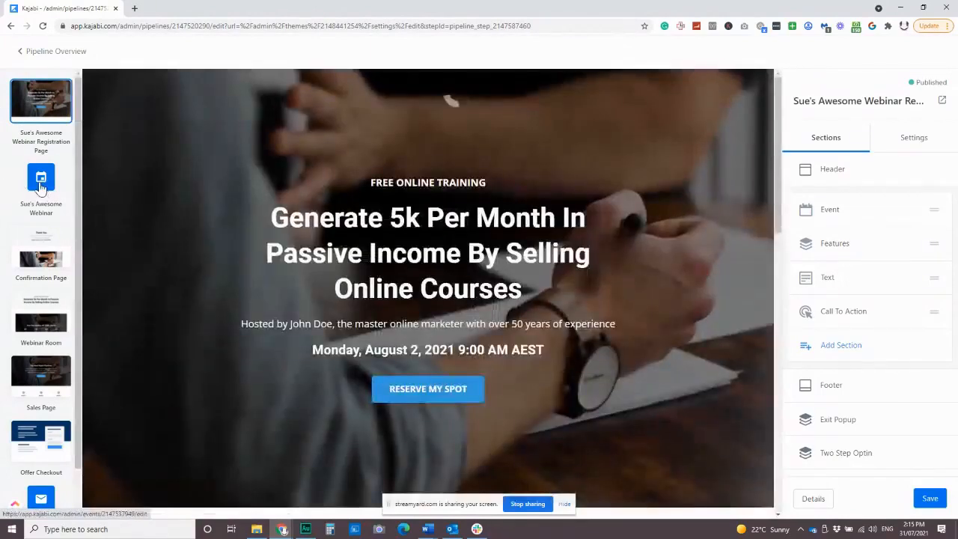
# Step: Set the webinar event to repeat every 1 hour and save the event
pyautogui.click(41, 183)
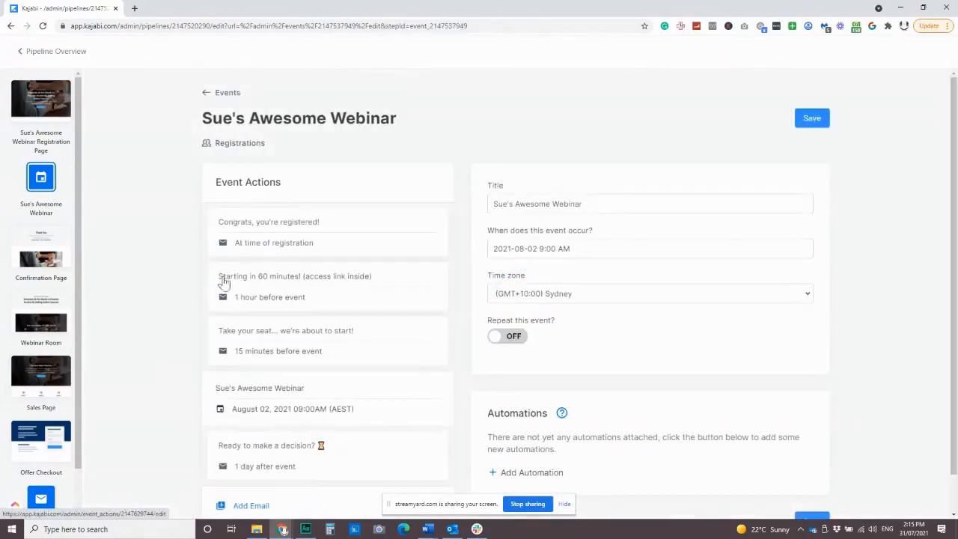
pyautogui.scroll(-1, 299, 285)
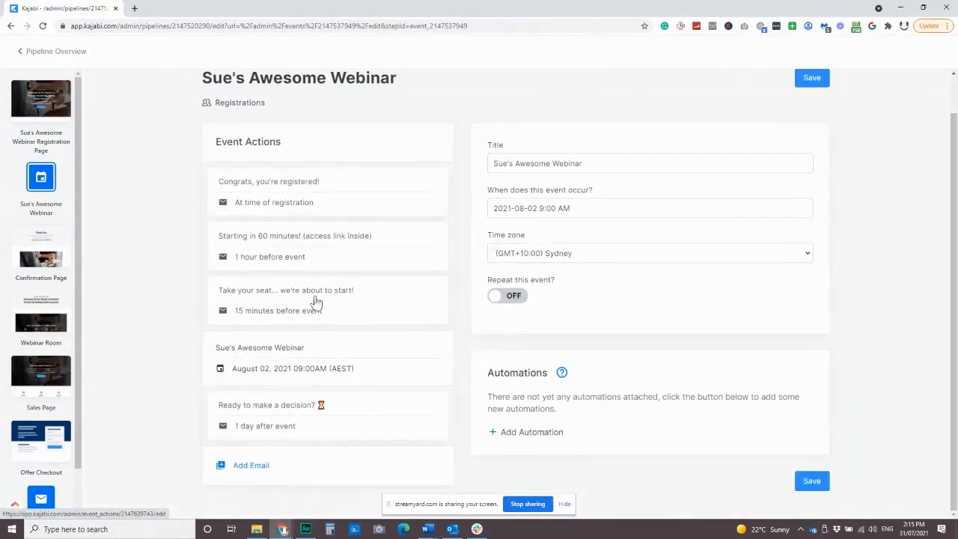
pyautogui.click(507, 296)
pyautogui.click(593, 344)
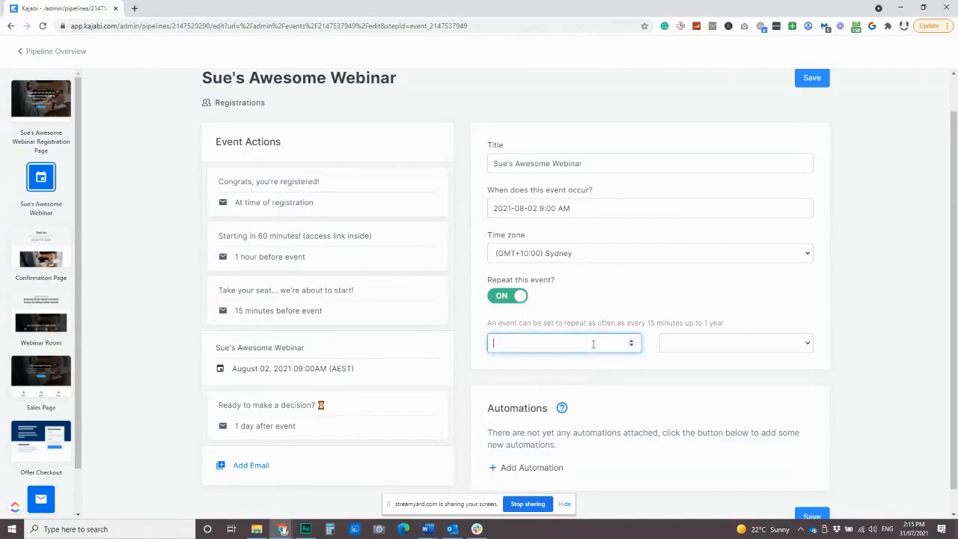
pyautogui.click(687, 345)
pyautogui.click(700, 377)
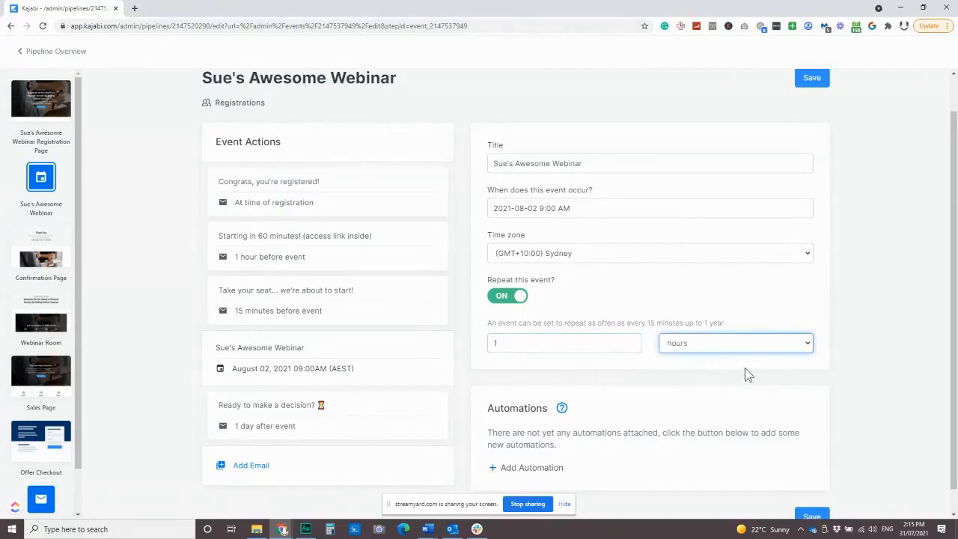
pyautogui.click(812, 78)
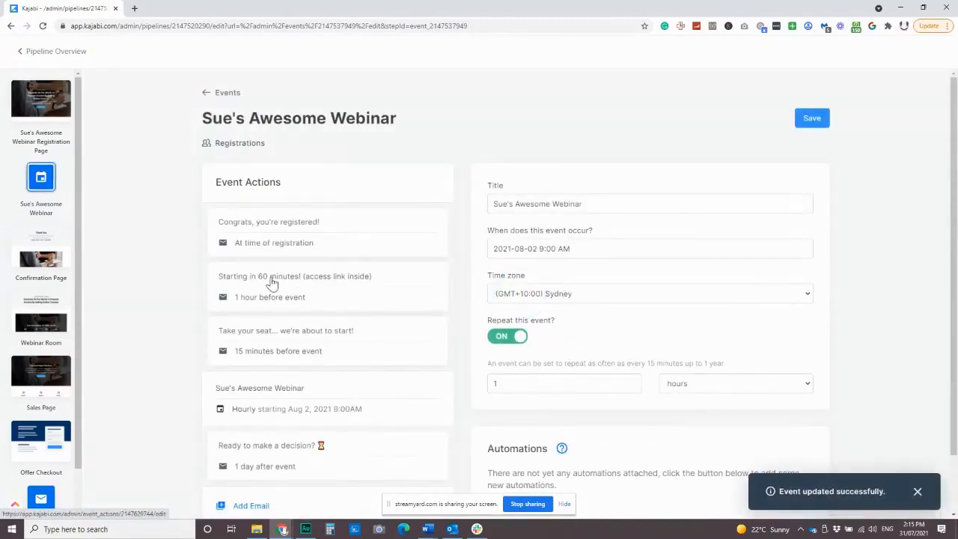
# Step: Delete the "Take your seat... we're about to start!" email sent 15 minutes before the event
pyautogui.click(285, 338)
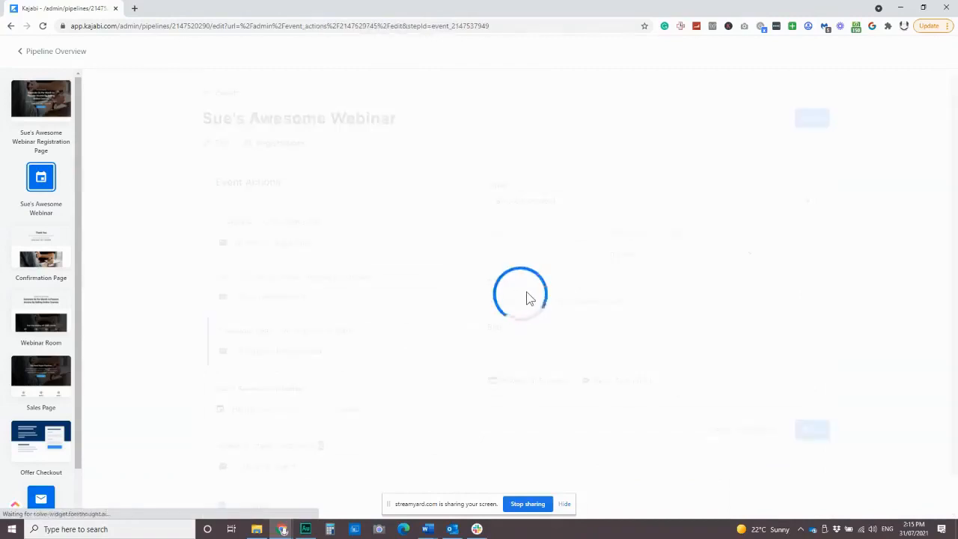
pyautogui.scroll(-3, 715, 397)
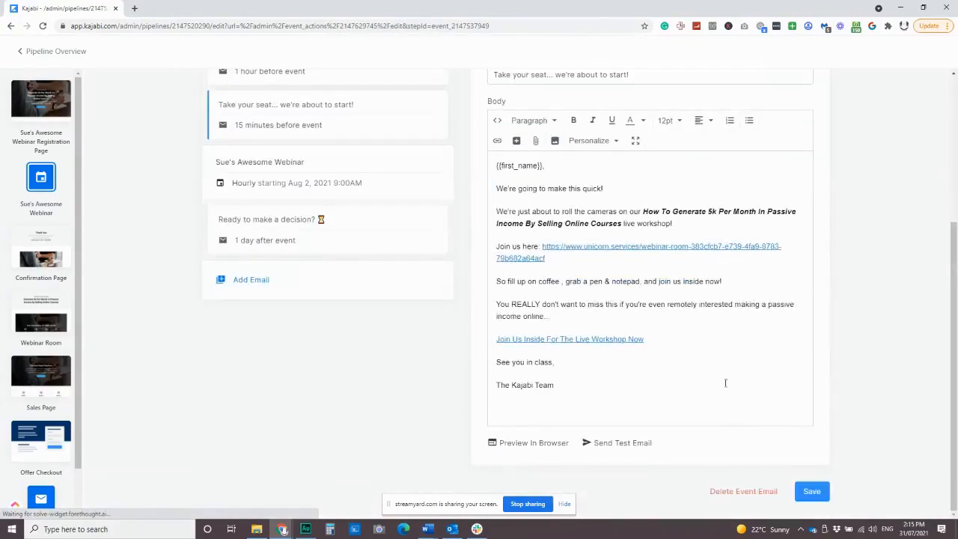
pyautogui.click(743, 491)
pyautogui.click(584, 208)
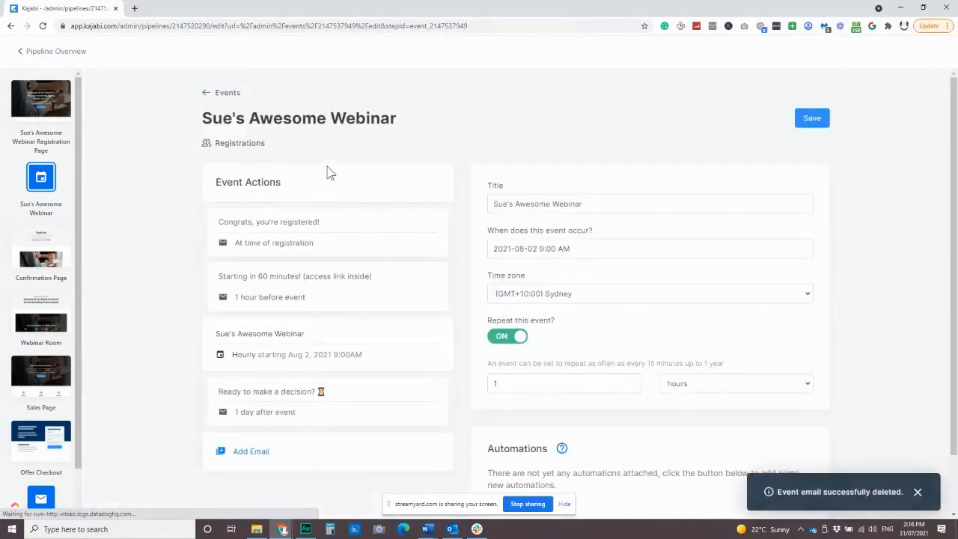
# Step: Set the "Starting in 60 minutes! (access link inside)" email to be sent 10 minutes before the event and save it
pyautogui.click(276, 280)
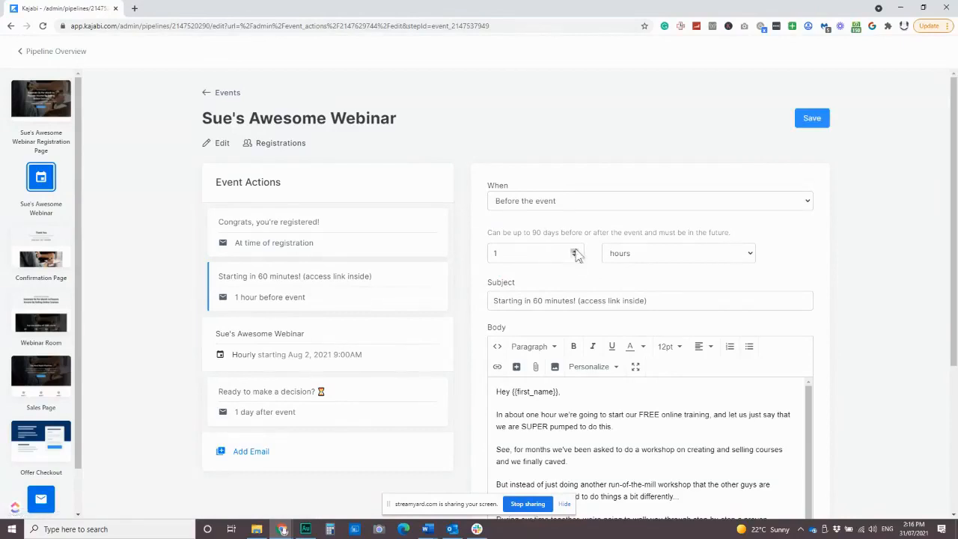
pyautogui.click(573, 252)
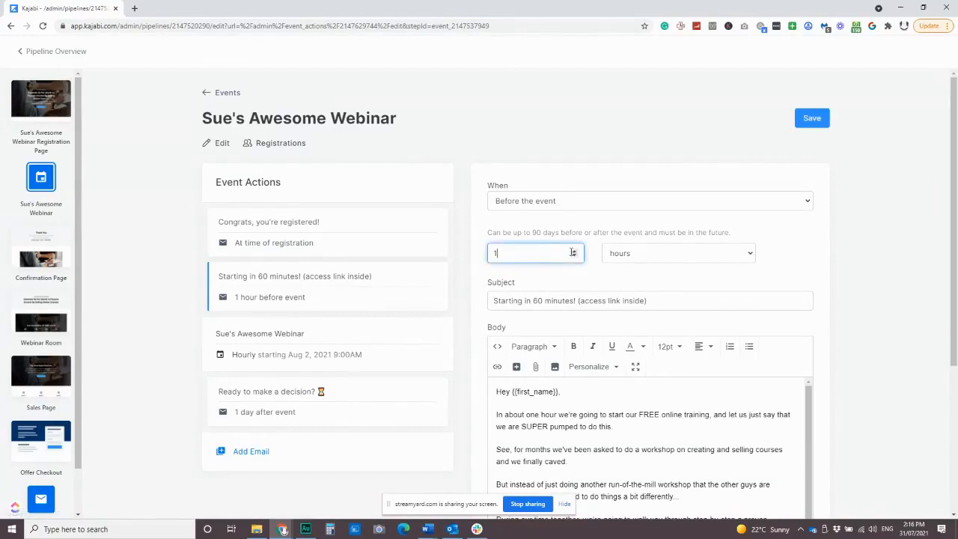
pyautogui.click(641, 259)
pyautogui.click(625, 276)
pyautogui.hotkey('shift', 'Tab')
pyautogui.write('10')
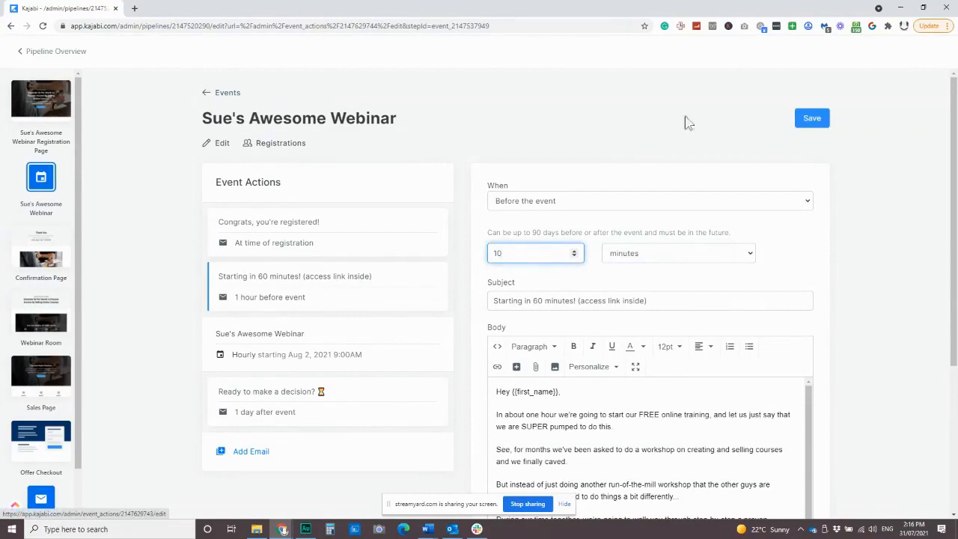
pyautogui.click(813, 118)
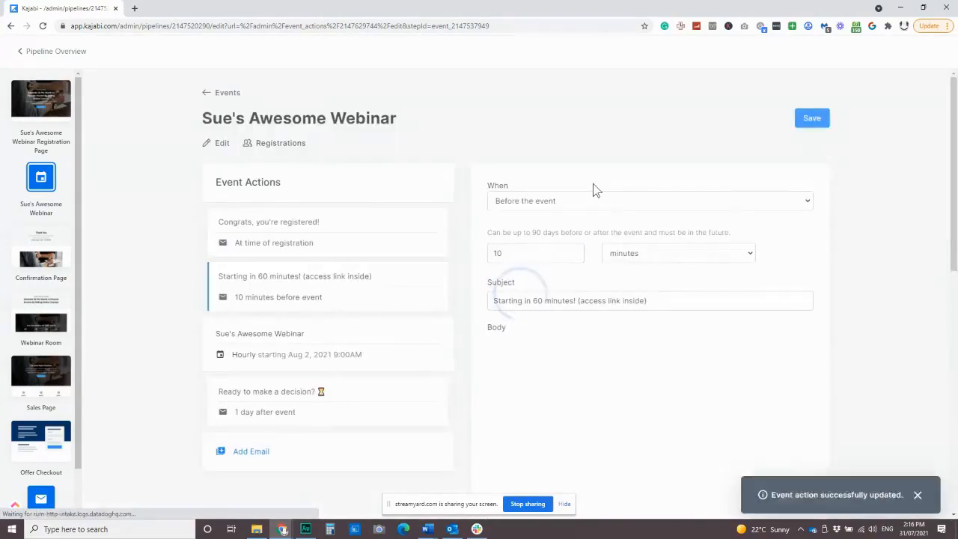
pyautogui.click(822, 122)
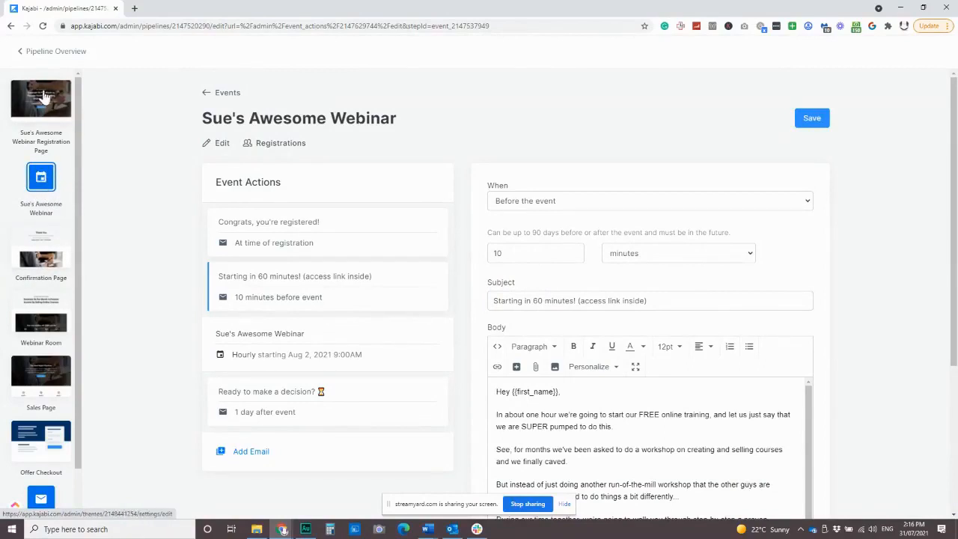
# Step: Reword the first description line on the Confirmation Page to "Check your email for the link to access the webinar."
pyautogui.click(50, 256)
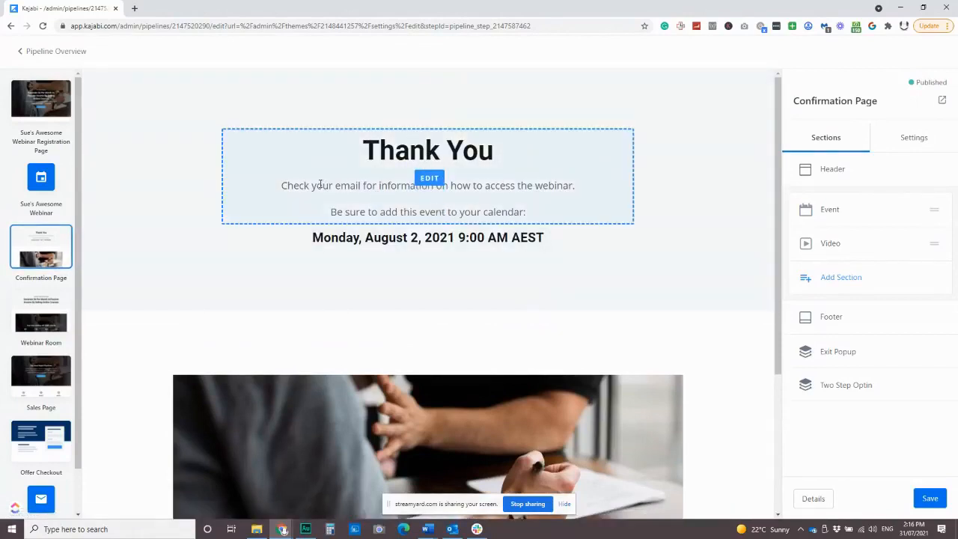
pyautogui.moveTo(283, 186); pyautogui.dragTo(363, 184)
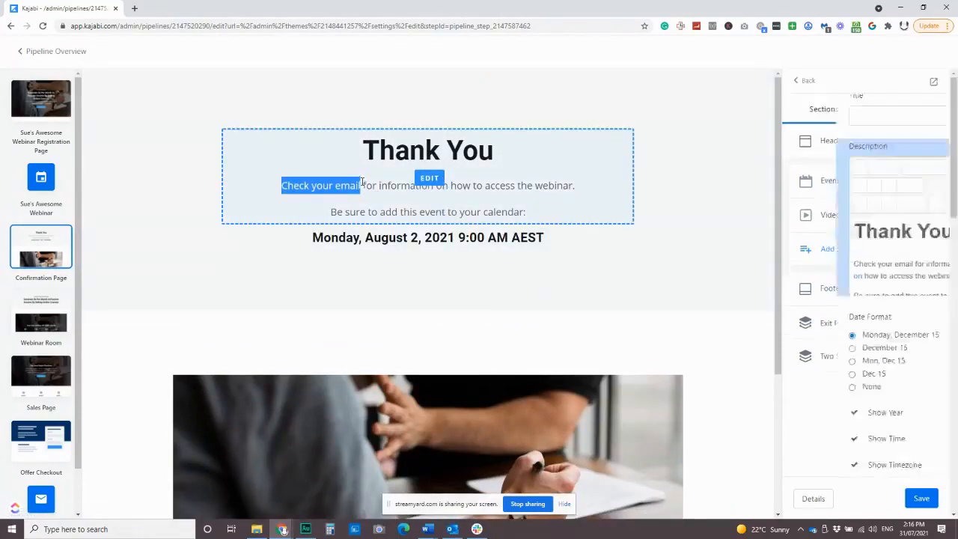
pyautogui.click(550, 217)
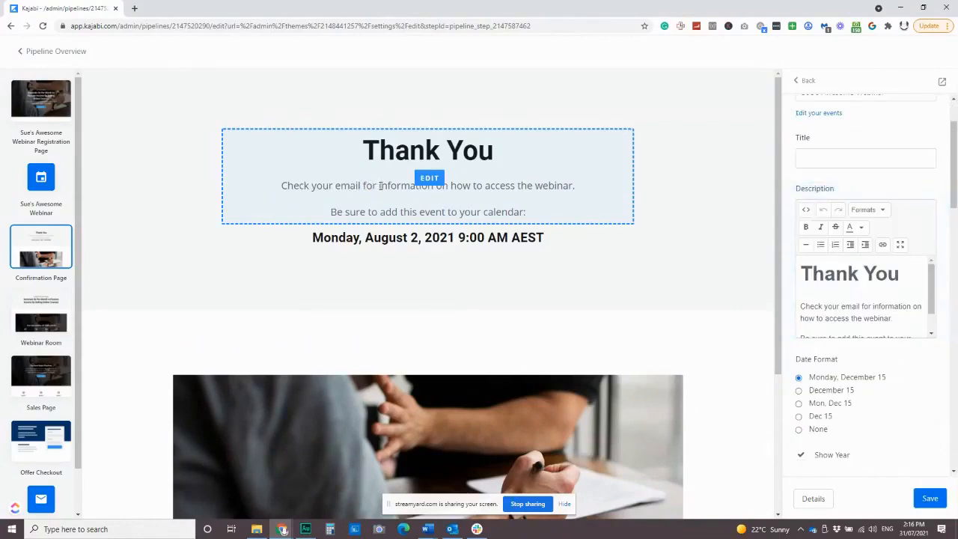
pyautogui.moveTo(380, 186); pyautogui.dragTo(432, 186)
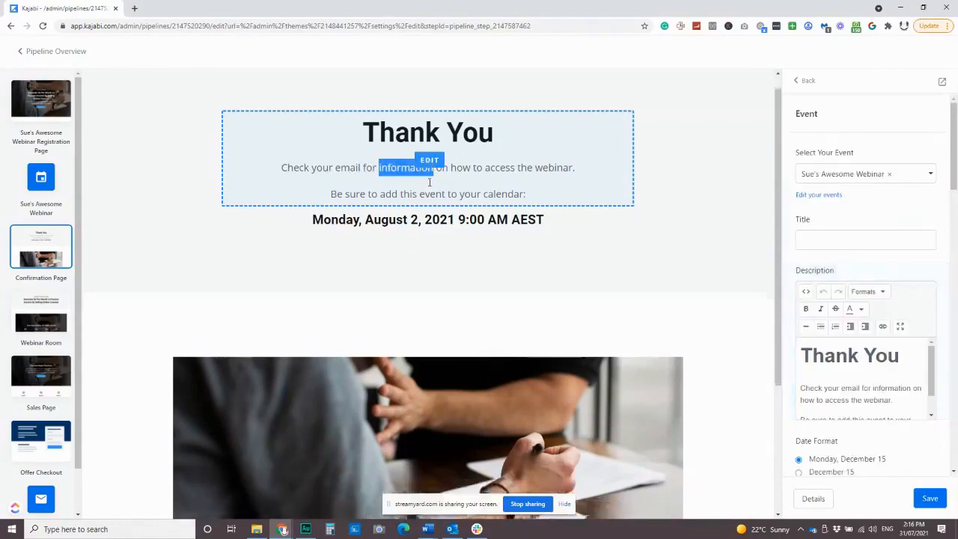
pyautogui.scroll(-3, 429, 182)
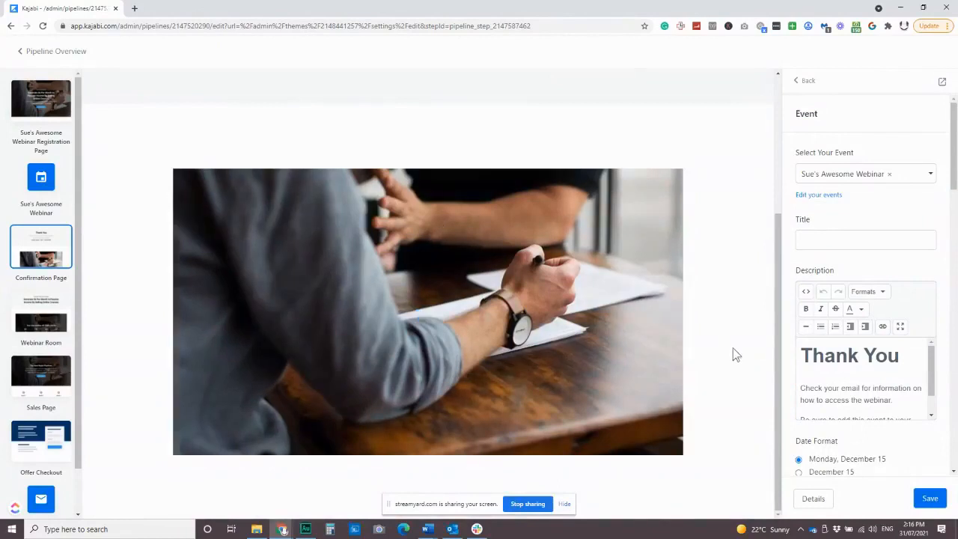
pyautogui.moveTo(873, 388); pyautogui.dragTo(911, 388)
pyautogui.write('the link')
pyautogui.press('BackSpace')
pyautogui.press('BackSpace')
pyautogui.press('BackSpace')
pyautogui.press('BackSpace')
pyautogui.press('BackSpace')
pyautogui.press('BackSpace')
pyautogui.press('BackSpace')
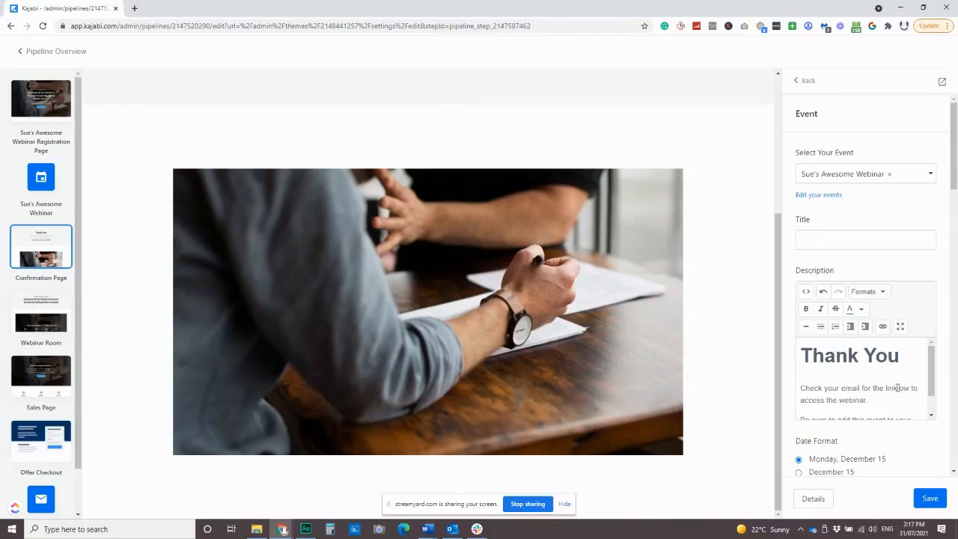
# Step: Replace the add-to-calendar line in the event description with "Can't wait to see you soon"
pyautogui.scroll(-2, 891, 388)
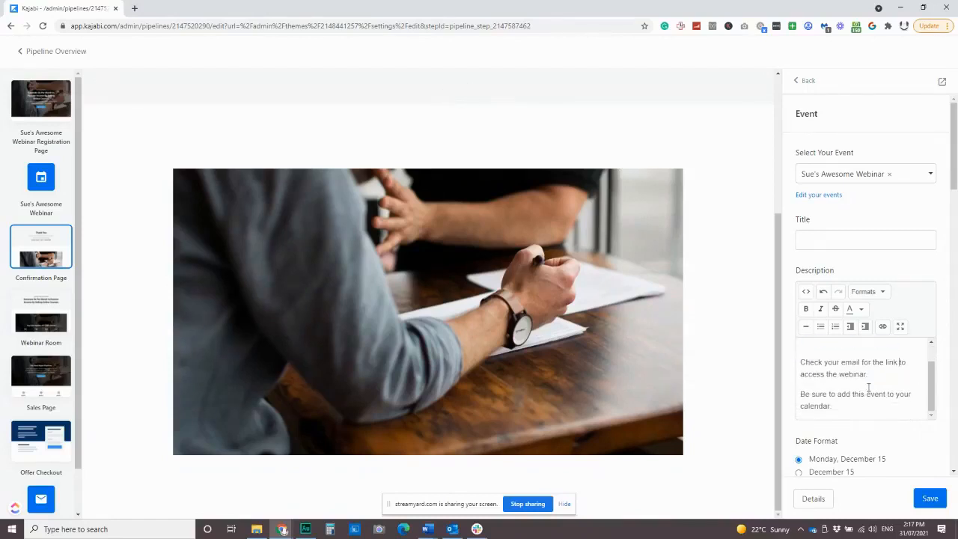
pyautogui.scroll(-1, 835, 406)
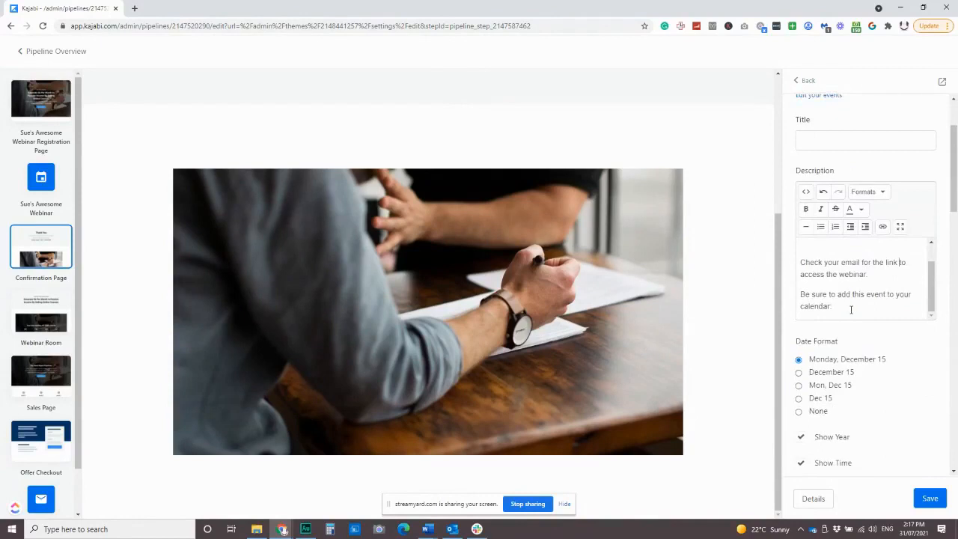
pyautogui.moveTo(838, 308); pyautogui.dragTo(796, 305)
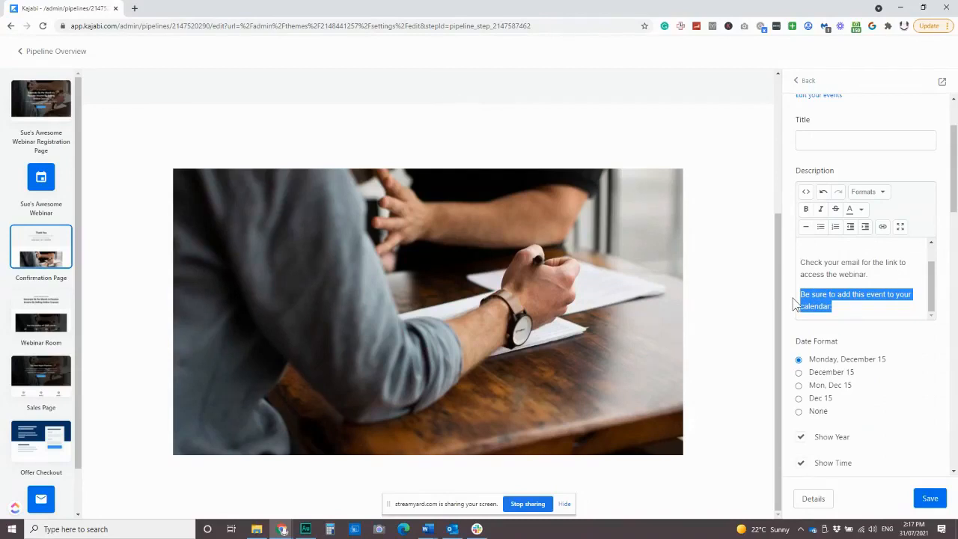
pyautogui.write('Can')
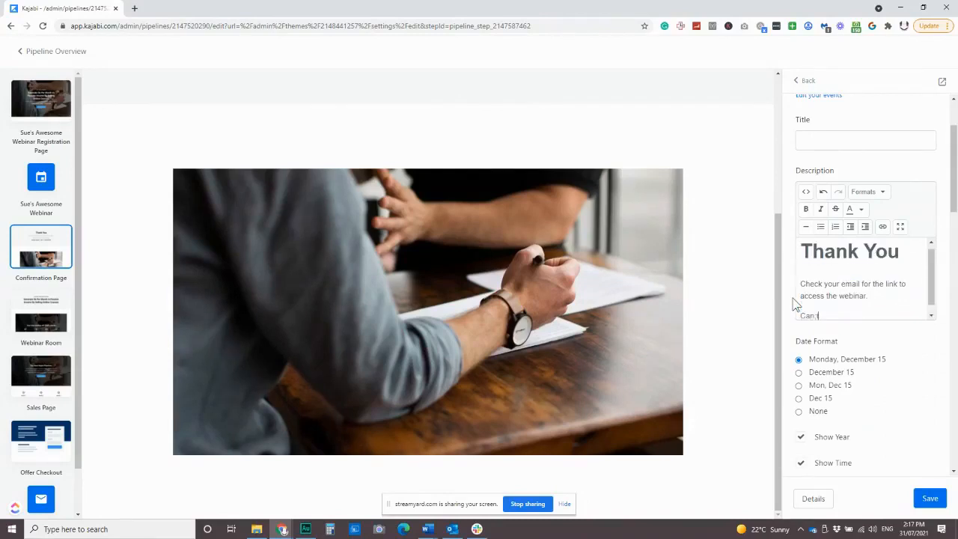
pyautogui.write("'t wait to see you soon")
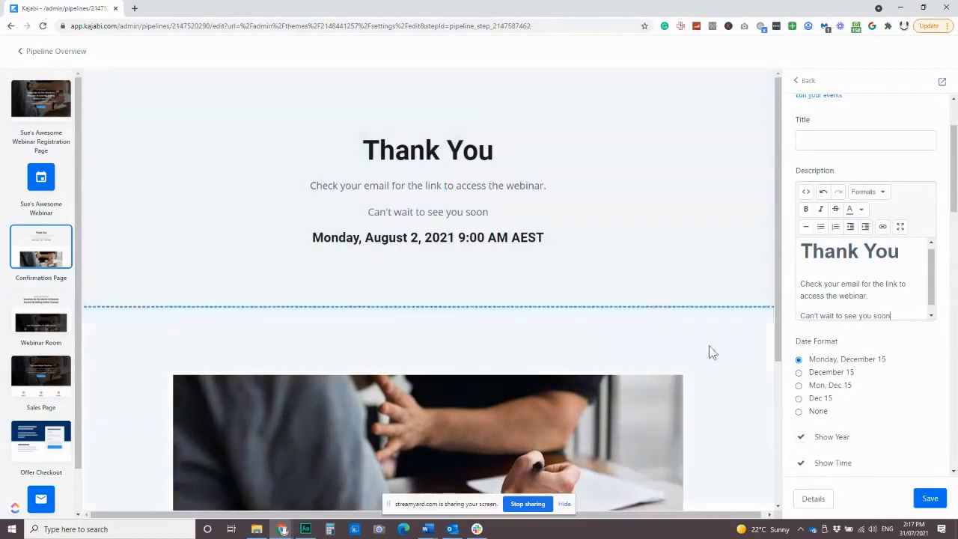
# Step: Set the event's date format to "Mon, Dec 15", keep the timezone shown, and save the confirmation page
pyautogui.click(819, 399)
pyautogui.scroll(-2, 823, 412)
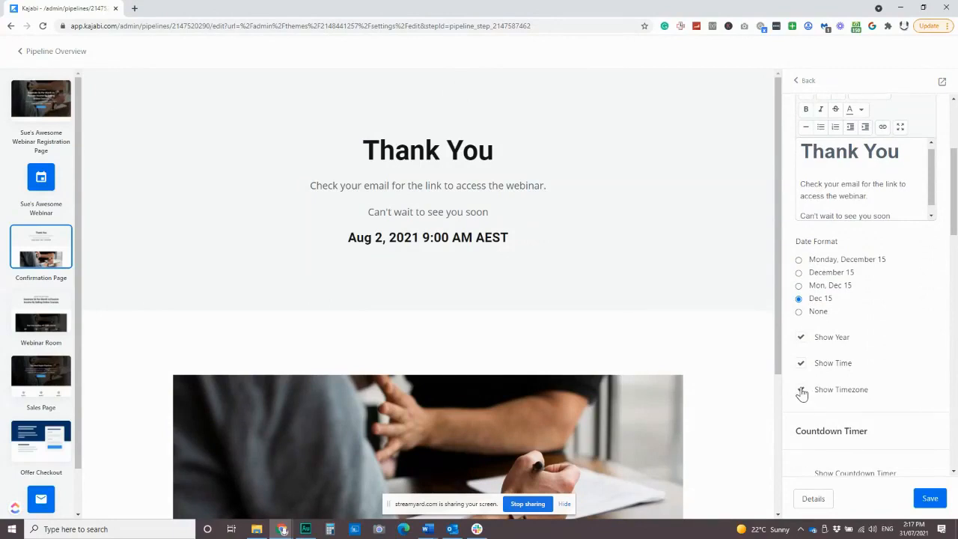
pyautogui.click(802, 391)
pyautogui.click(799, 389)
pyautogui.click(799, 286)
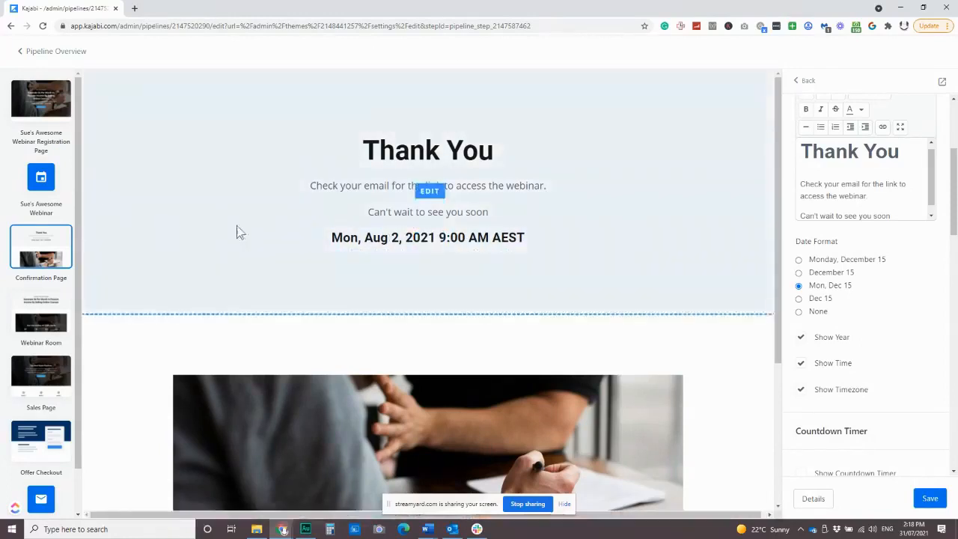
pyautogui.scroll(-3, 638, 250)
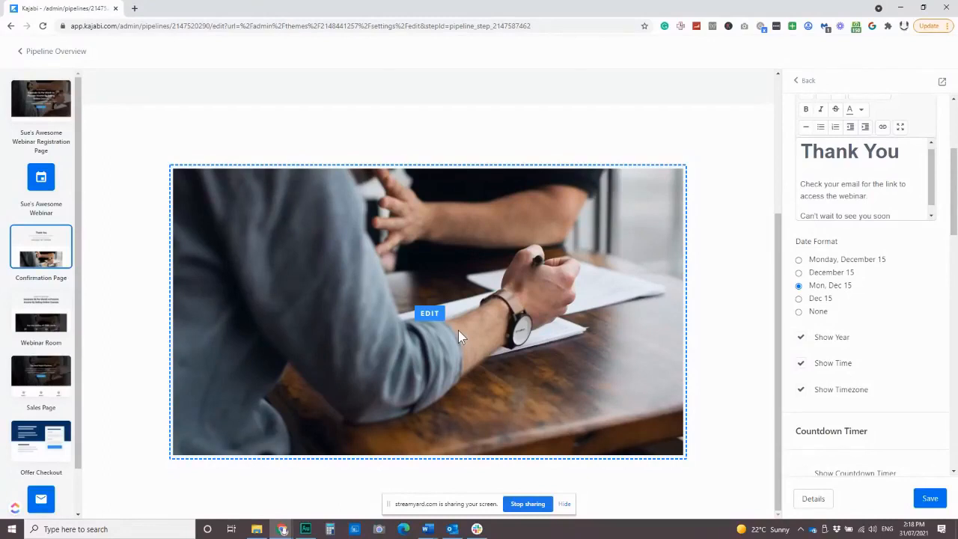
pyautogui.scroll(-4, 903, 447)
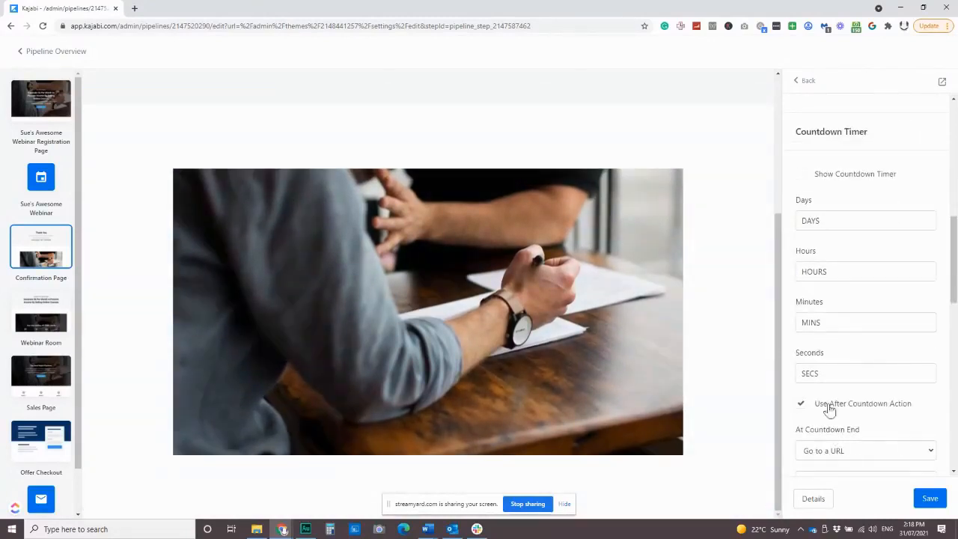
pyautogui.click(928, 500)
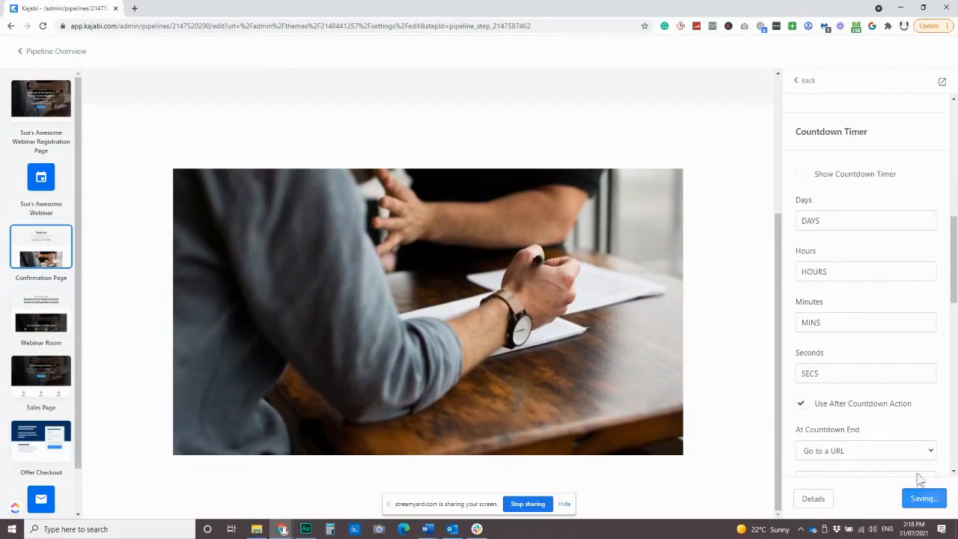
# Step: Fill in the event section's title with the same name as the selected webinar event
pyautogui.scroll(-6, 906, 399)
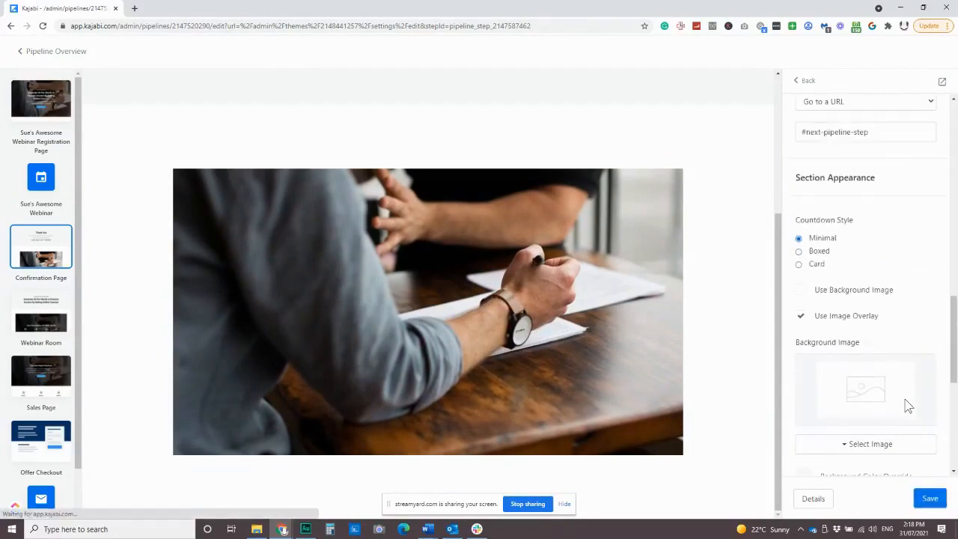
pyautogui.scroll(-5, 906, 399)
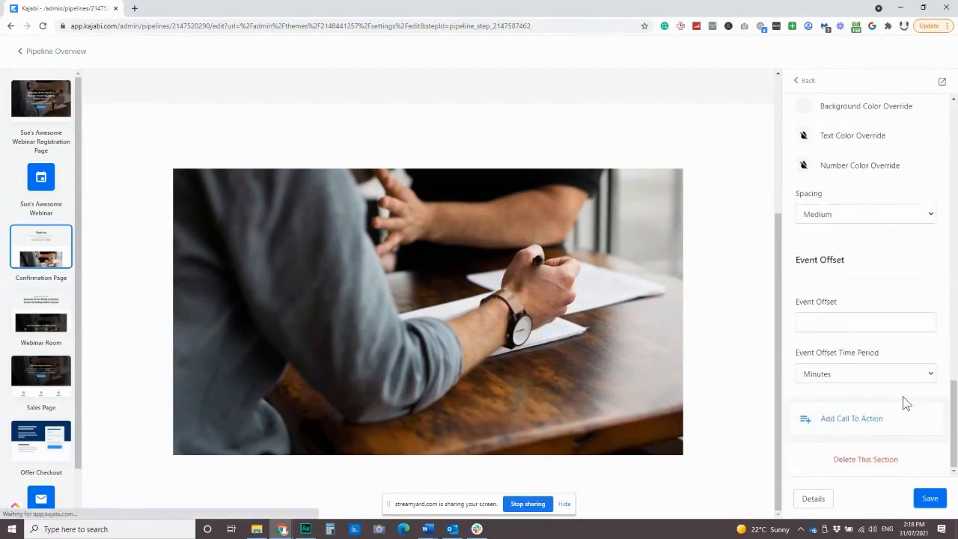
pyautogui.scroll(10, 906, 400)
pyautogui.scroll(4, 905, 401)
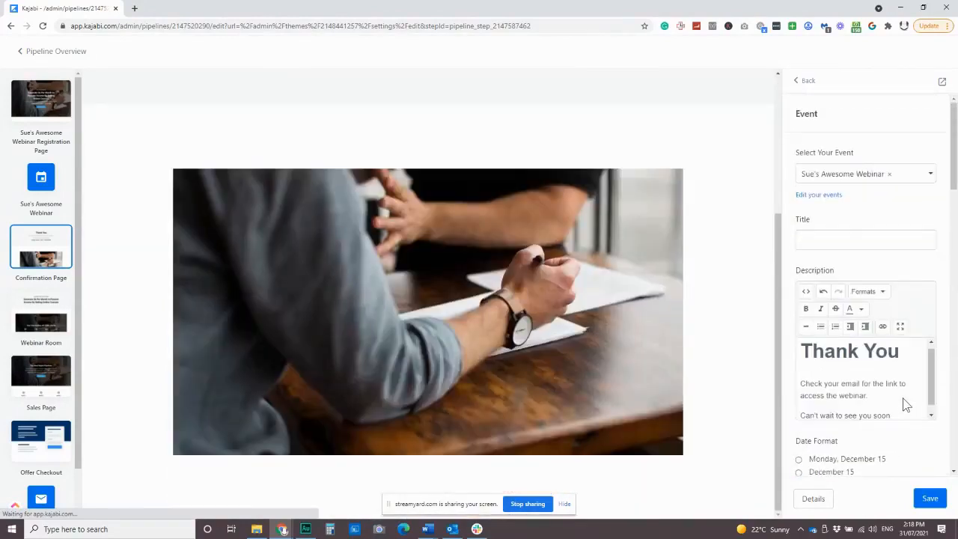
pyautogui.scroll(3, 546, 325)
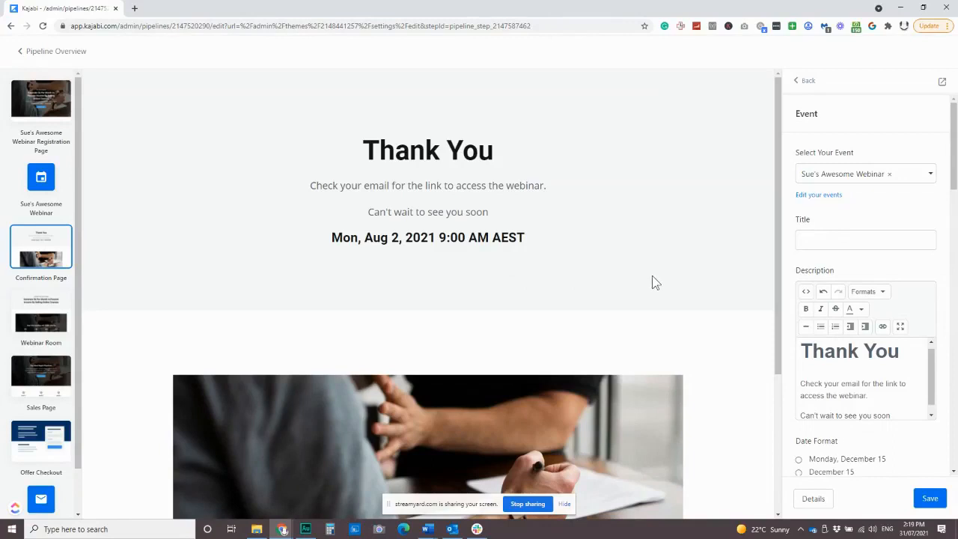
pyautogui.click(833, 241)
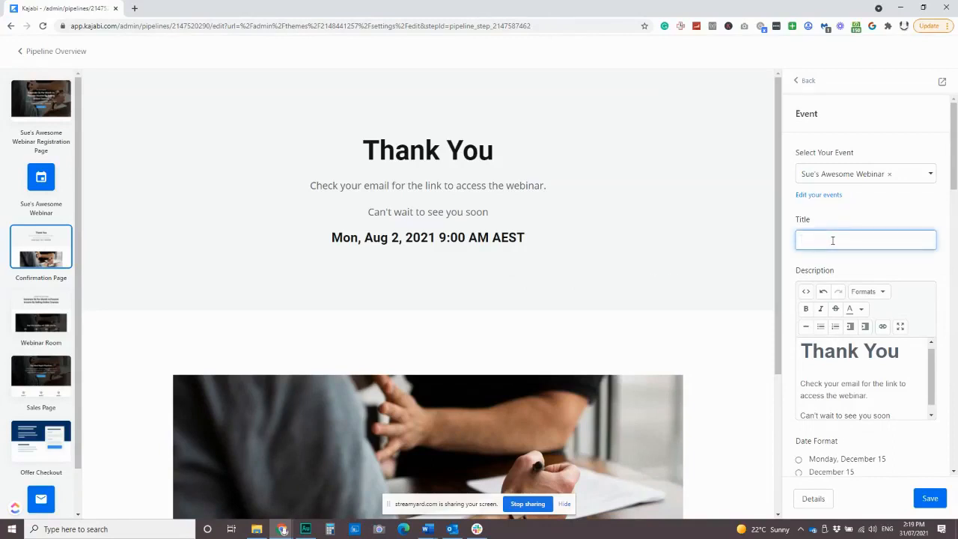
pyautogui.write("Sue's Awesome Webinar")
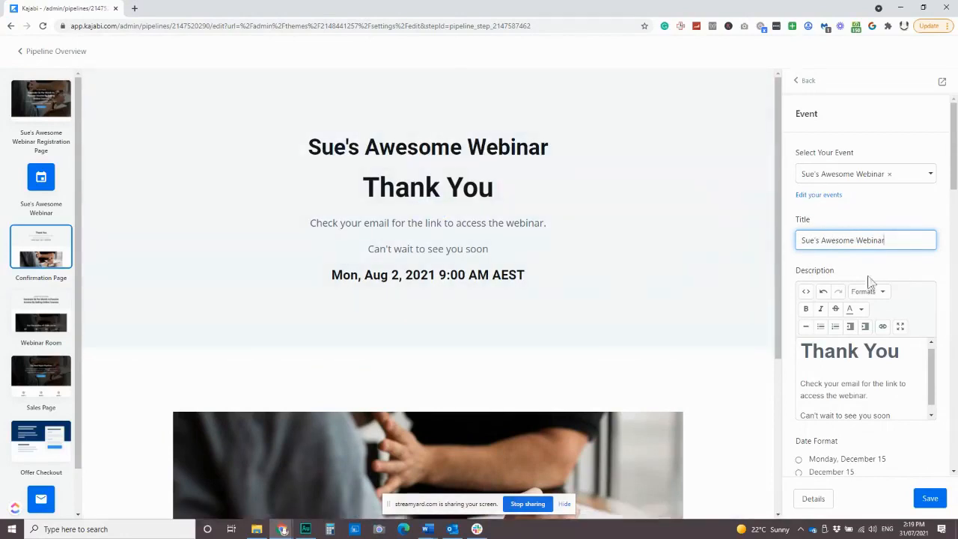
pyautogui.scroll(-1, 872, 263)
pyautogui.scroll(-2, 888, 381)
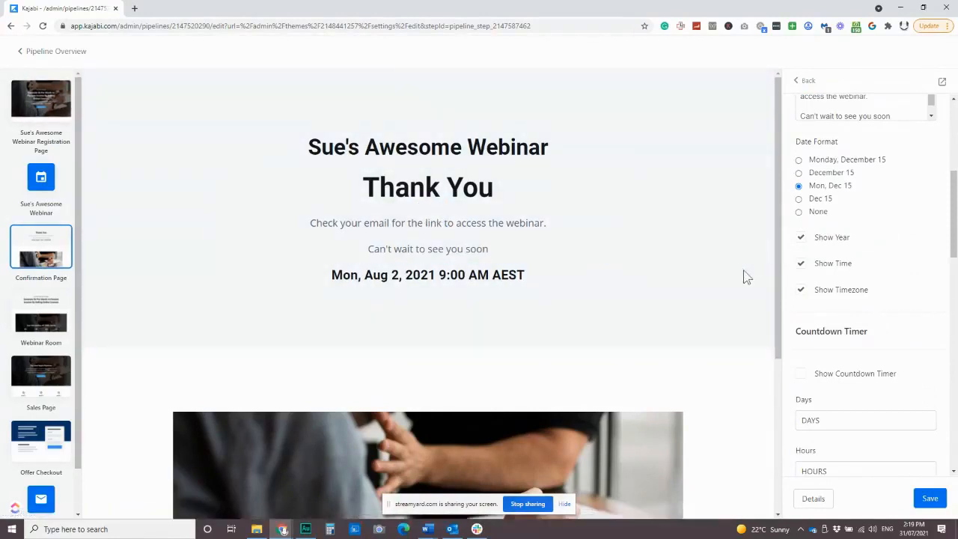
pyautogui.scroll(-2, 749, 285)
pyautogui.scroll(-1, 764, 283)
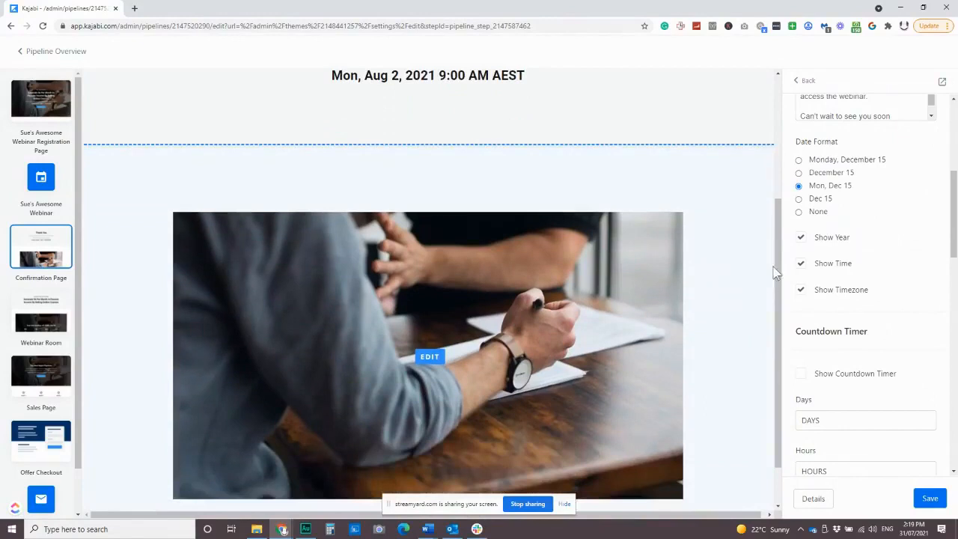
# Step: Save the confirmation page's changes and open the pipeline's Webinar Room page
pyautogui.click(42, 320)
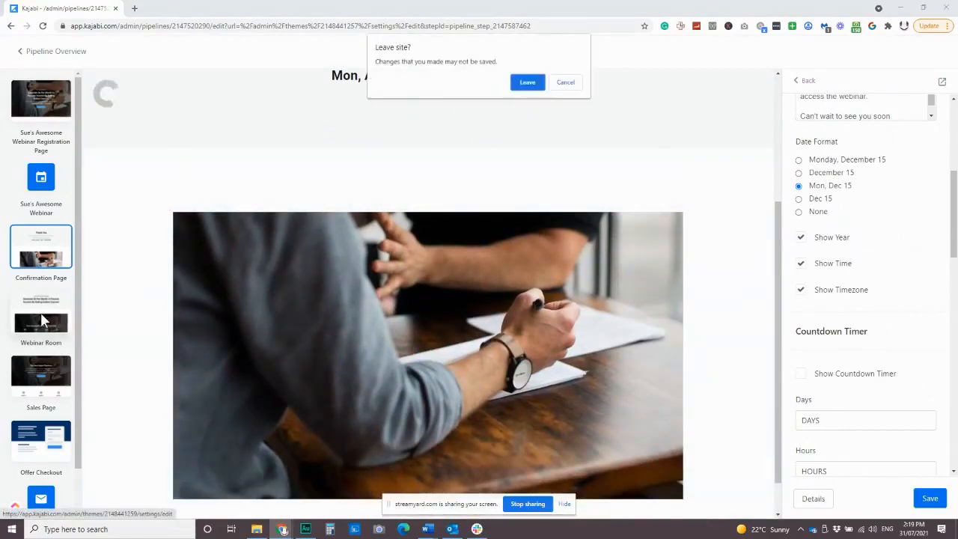
pyautogui.click(566, 82)
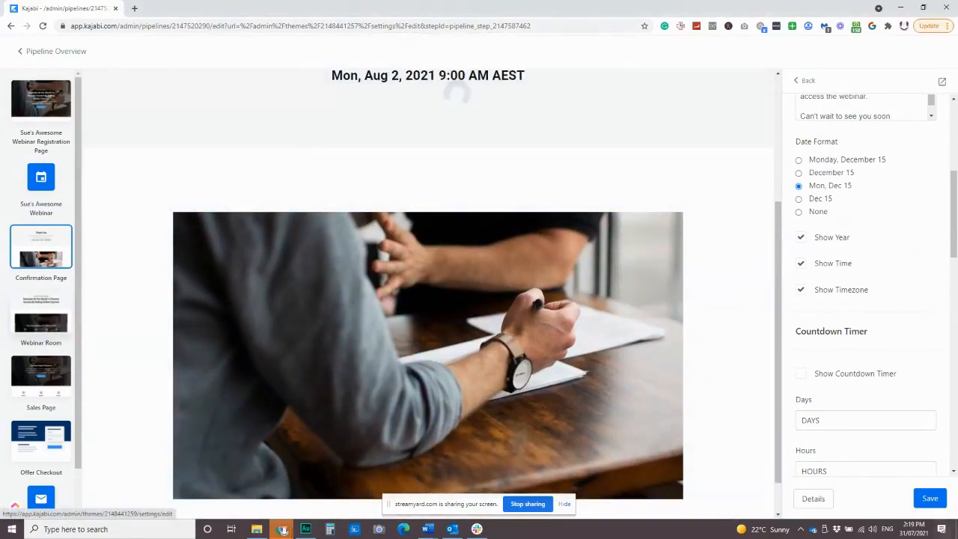
pyautogui.click(925, 498)
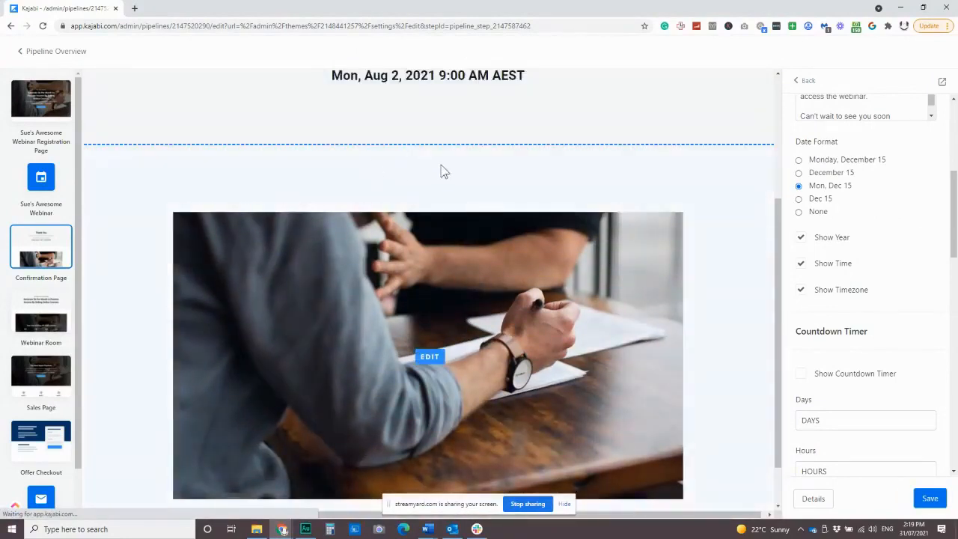
pyautogui.scroll(3, 460, 193)
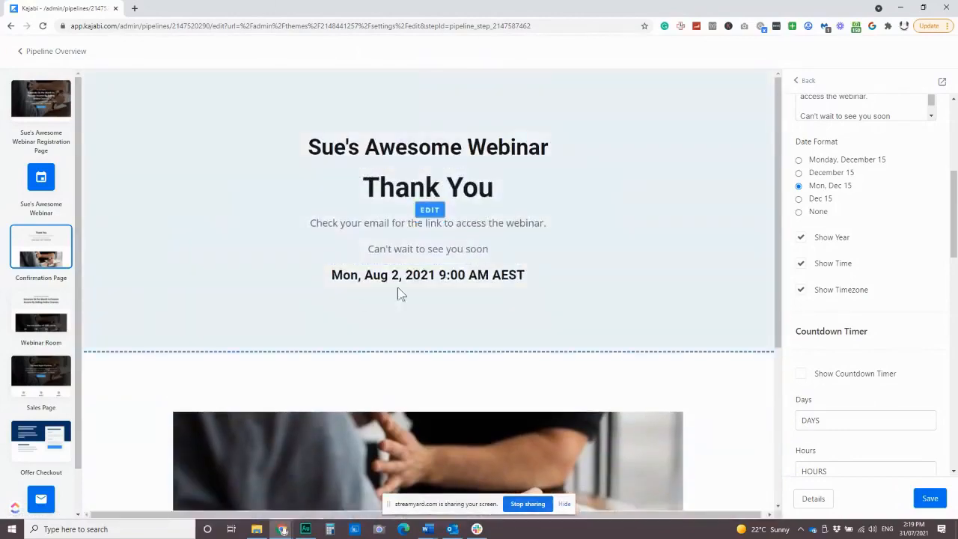
pyautogui.scroll(-2, 120, 215)
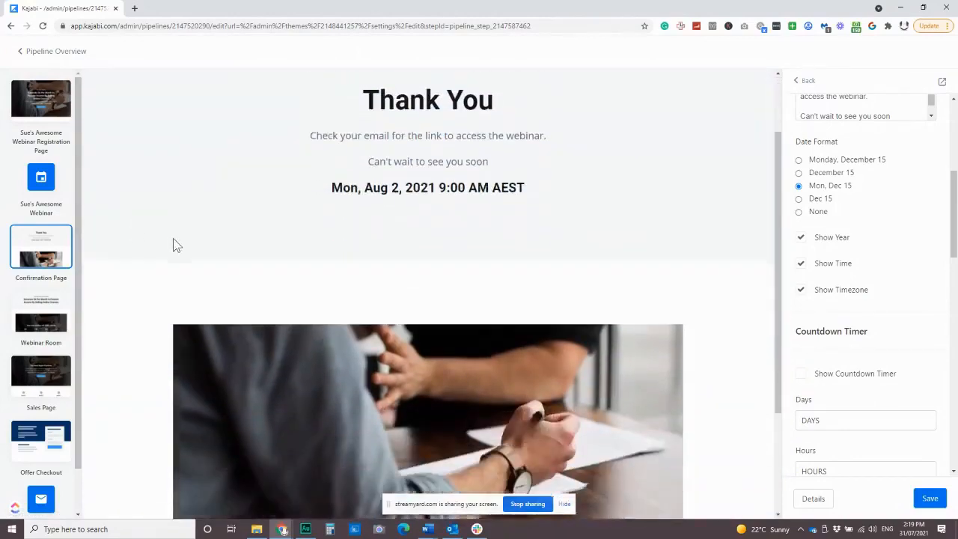
pyautogui.click(47, 323)
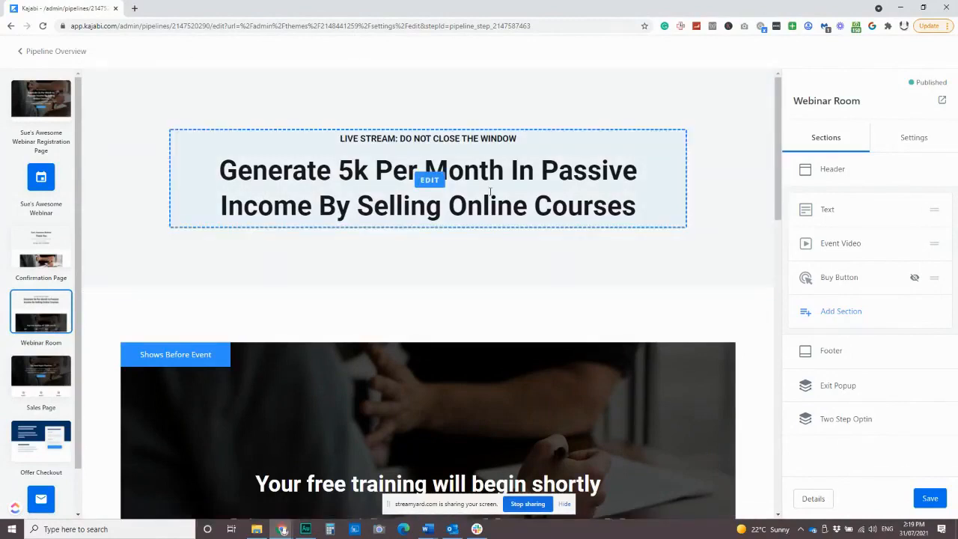
# Step: Review the Webinar Room page's heading and its before-event, event-start and after-event views
pyautogui.scroll(-3, 662, 384)
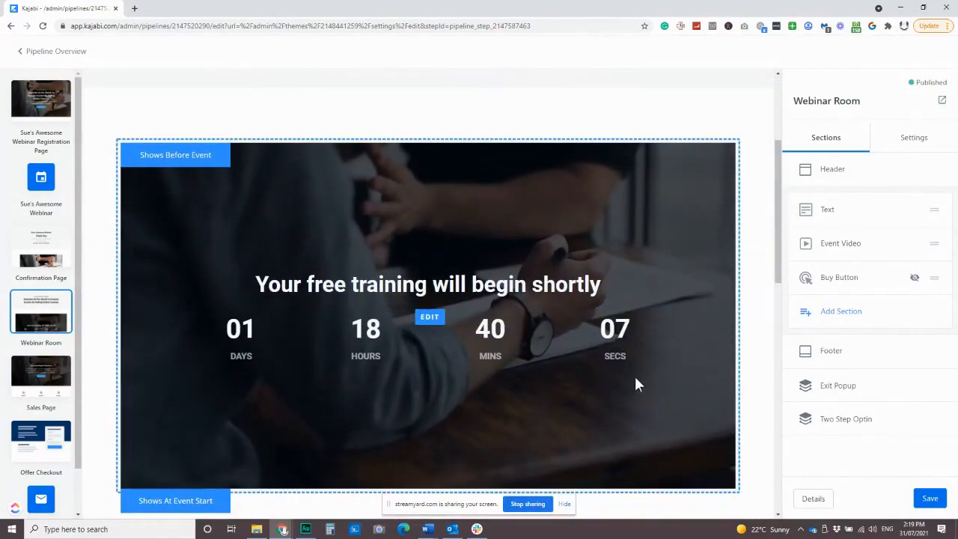
pyautogui.scroll(-1, 634, 374)
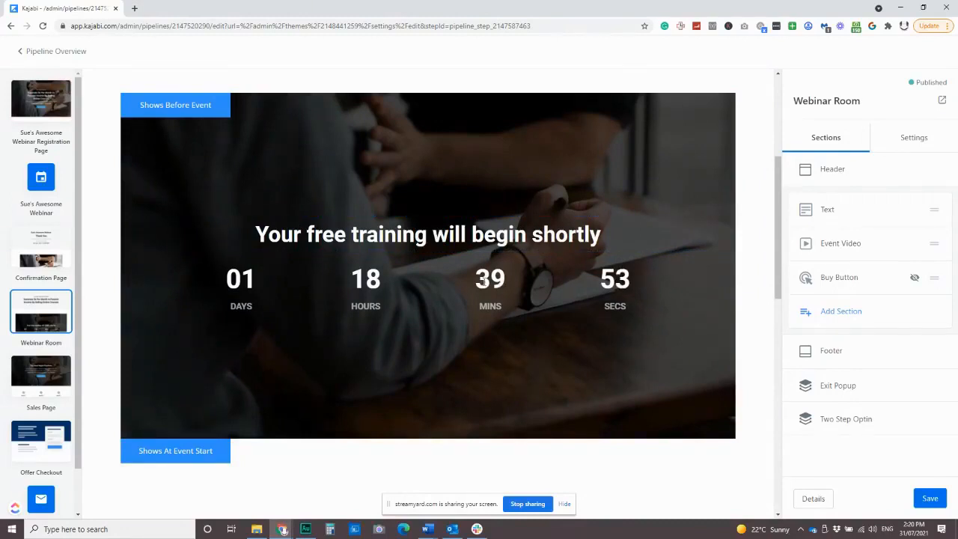
pyautogui.scroll(-5, 485, 281)
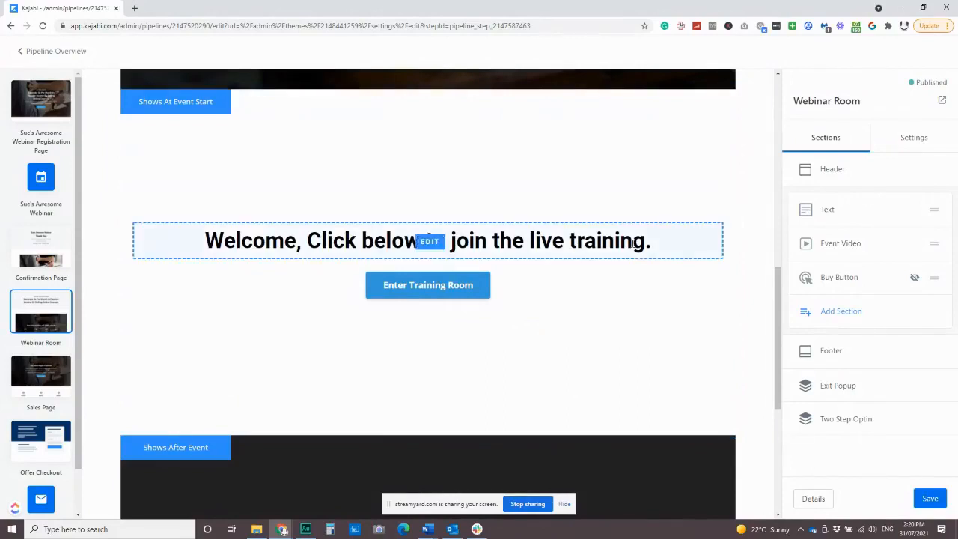
pyautogui.scroll(-3, 633, 247)
pyautogui.scroll(3, 633, 247)
pyautogui.scroll(4, 513, 263)
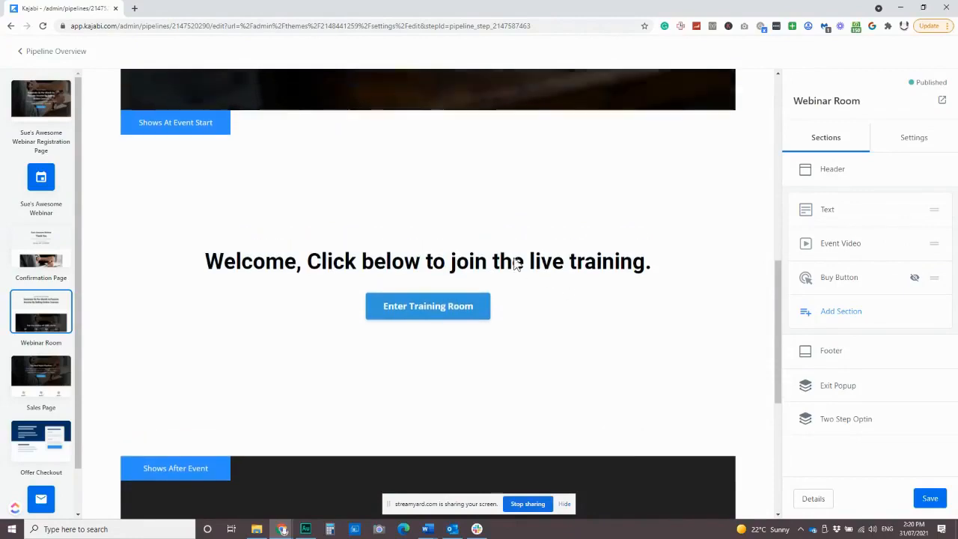
pyautogui.scroll(-3, 602, 238)
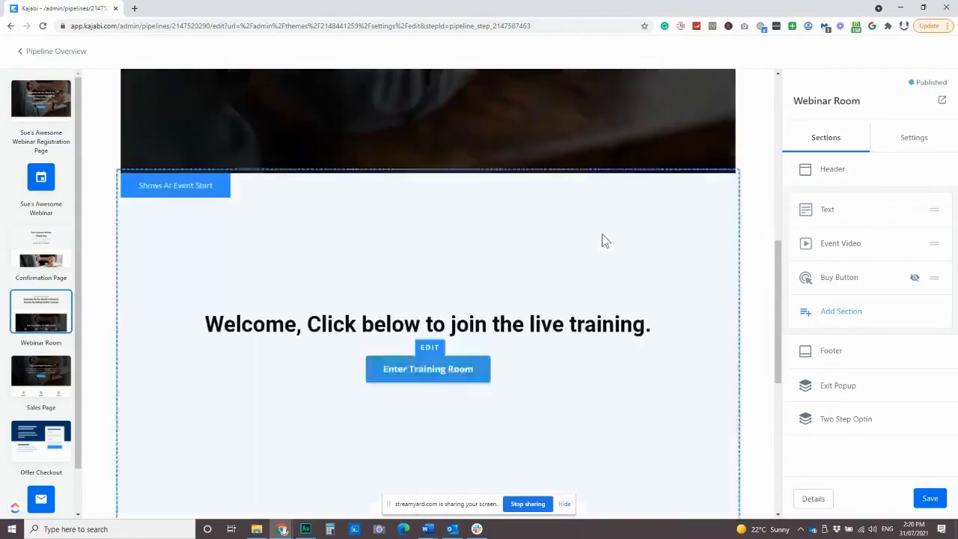
pyautogui.scroll(3, 524, 285)
pyautogui.scroll(-1, 442, 322)
pyautogui.scroll(-2, 470, 308)
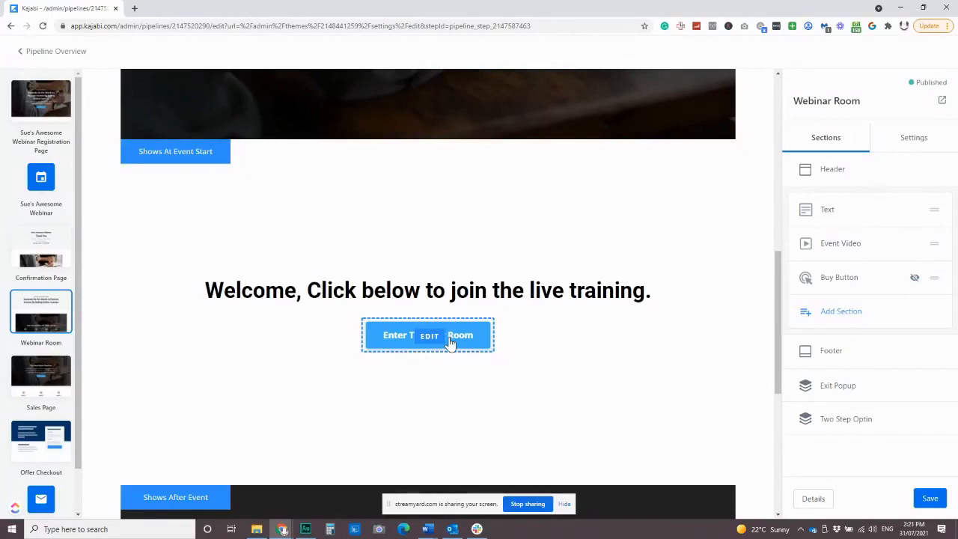
pyautogui.scroll(-1, 516, 359)
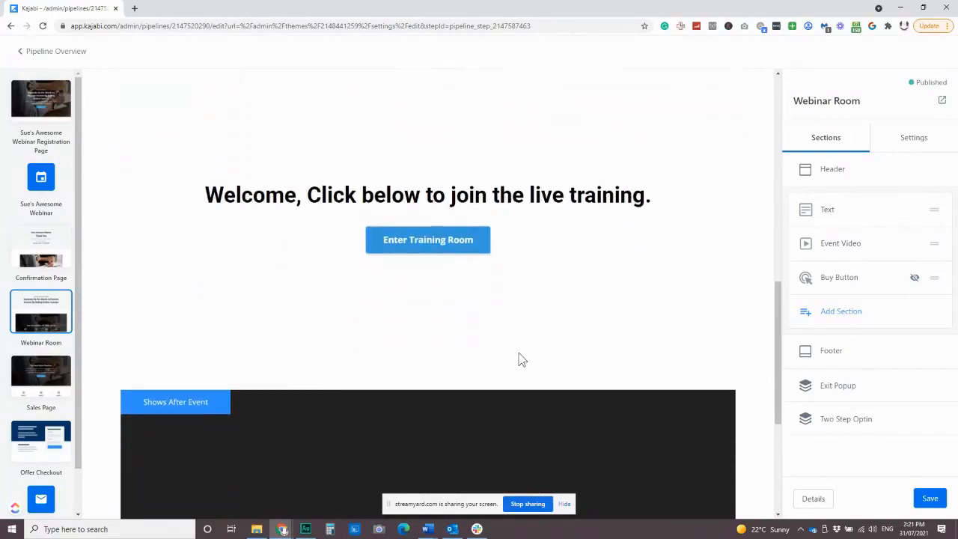
pyautogui.scroll(-3, 533, 375)
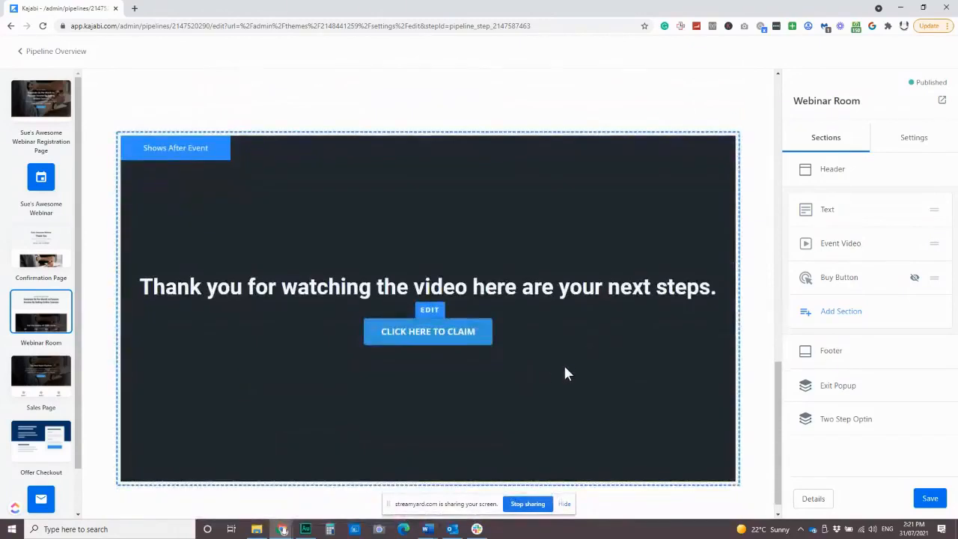
pyautogui.scroll(-1, 565, 374)
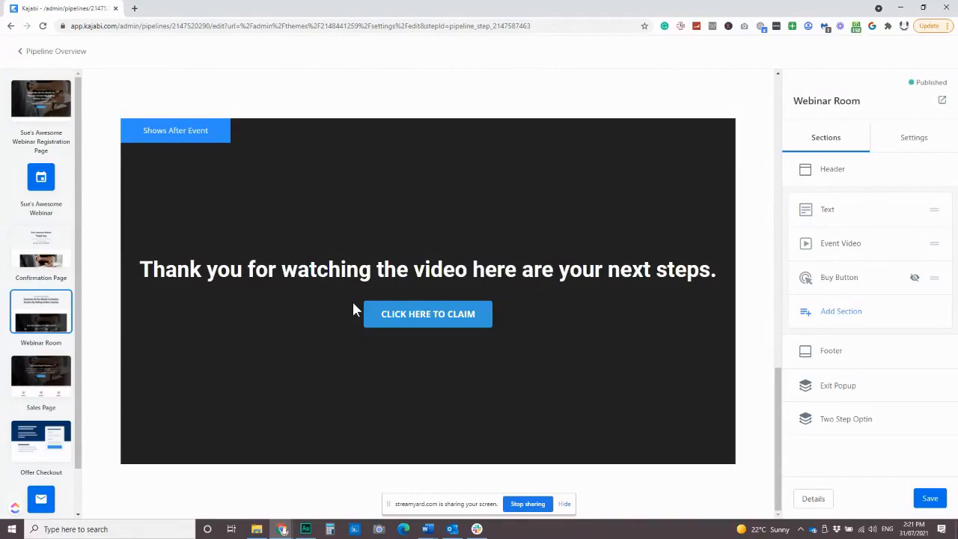
pyautogui.scroll(10, 573, 321)
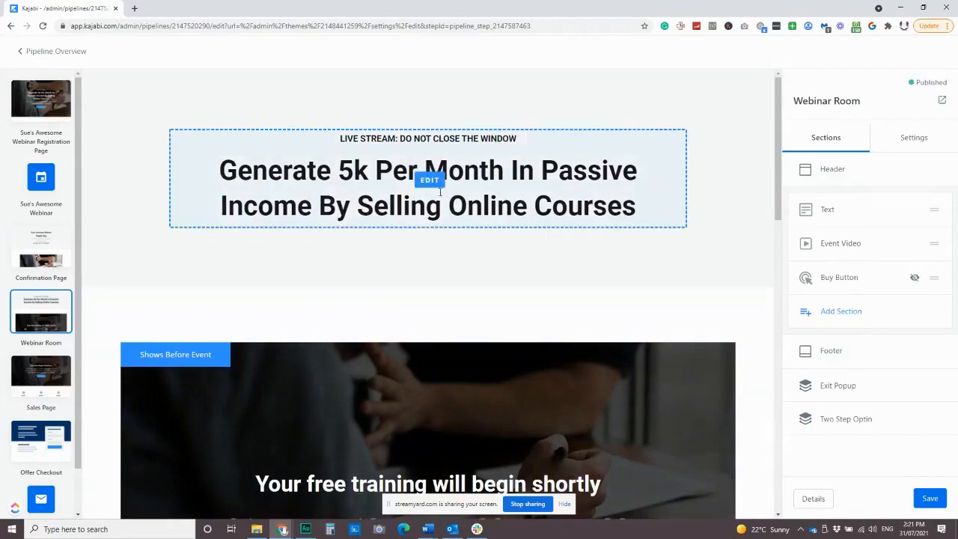
pyautogui.scroll(-3, 444, 200)
pyautogui.scroll(3, 449, 217)
pyautogui.scroll(1, 460, 231)
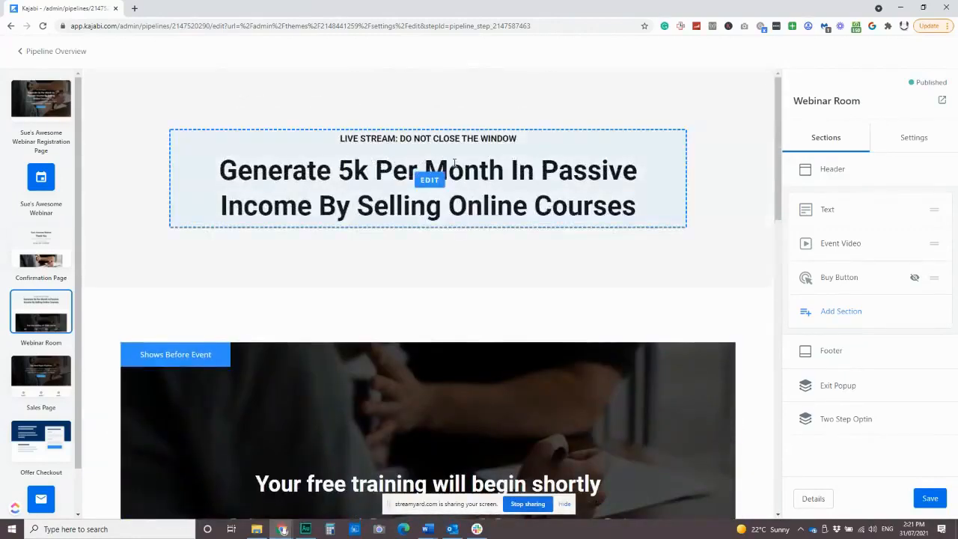
# Step: Set the background colour of the Webinar Room's heading text section to the custom blue #282AF4
pyautogui.click(427, 177)
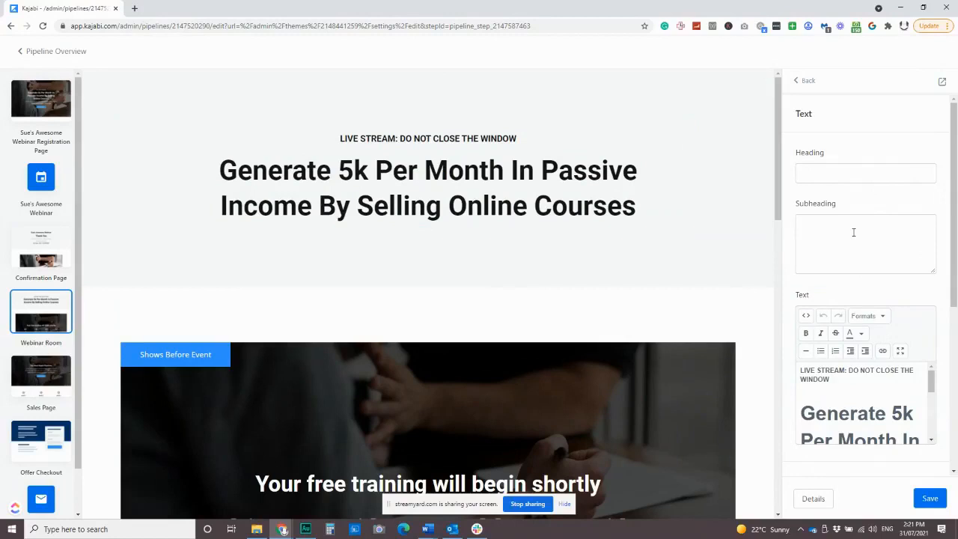
pyautogui.scroll(-1, 857, 225)
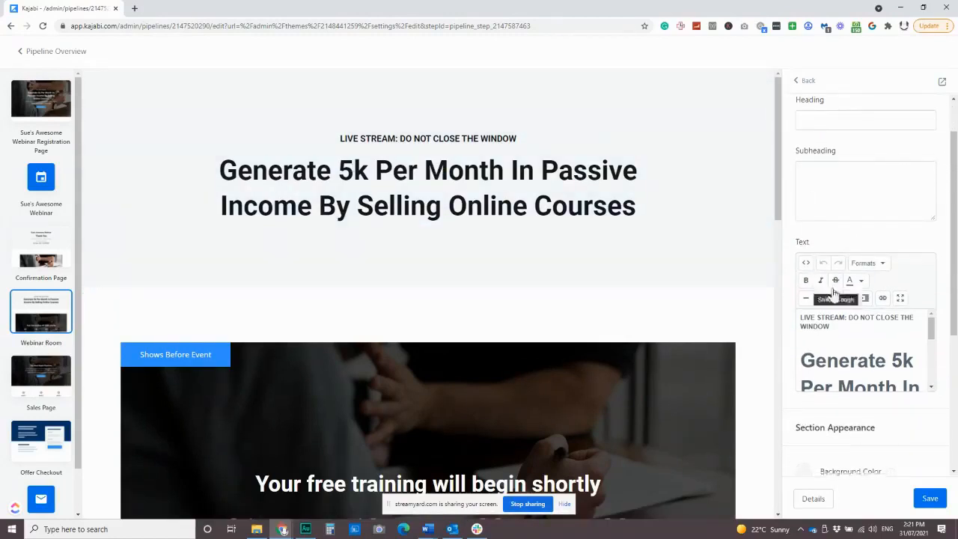
pyautogui.scroll(-2, 886, 255)
pyautogui.scroll(-3, 884, 262)
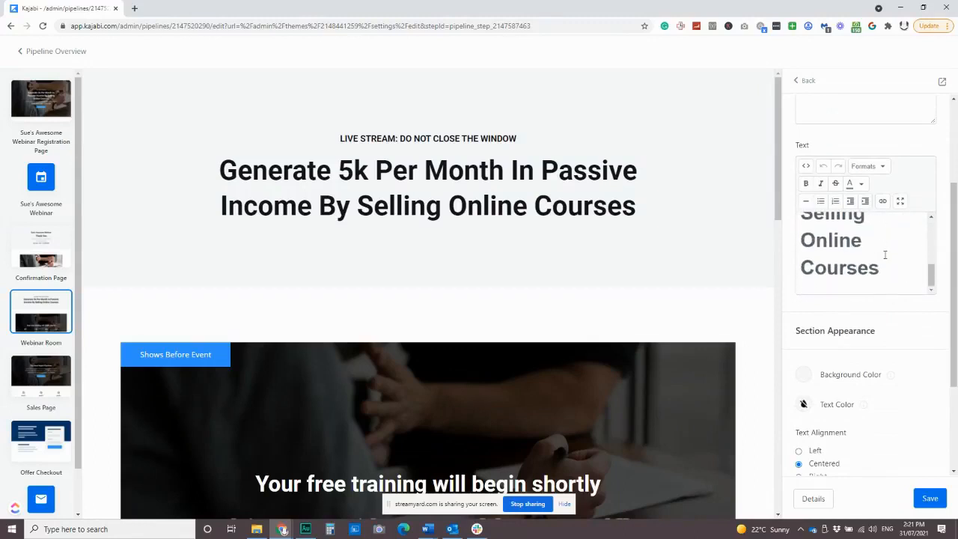
pyautogui.scroll(-2, 903, 295)
pyautogui.scroll(-1, 900, 290)
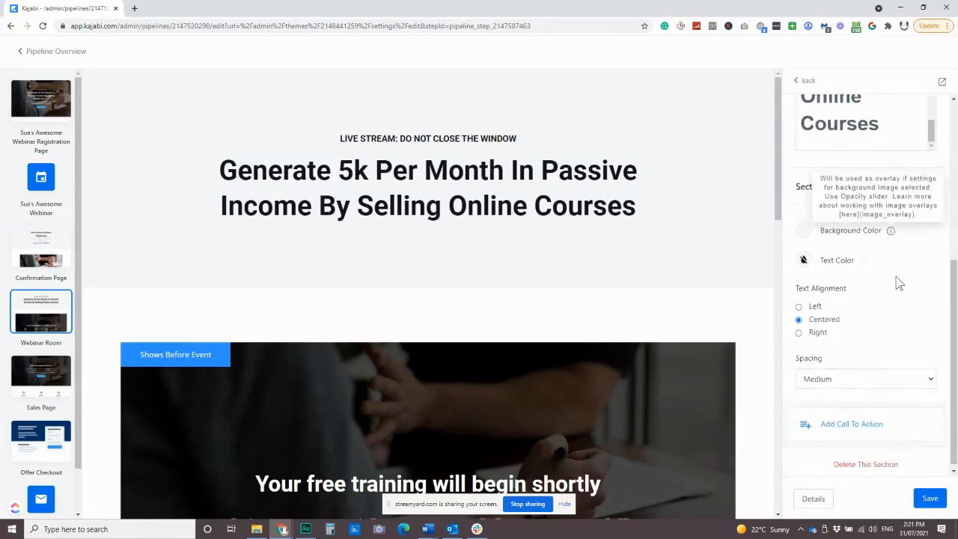
pyautogui.click(802, 226)
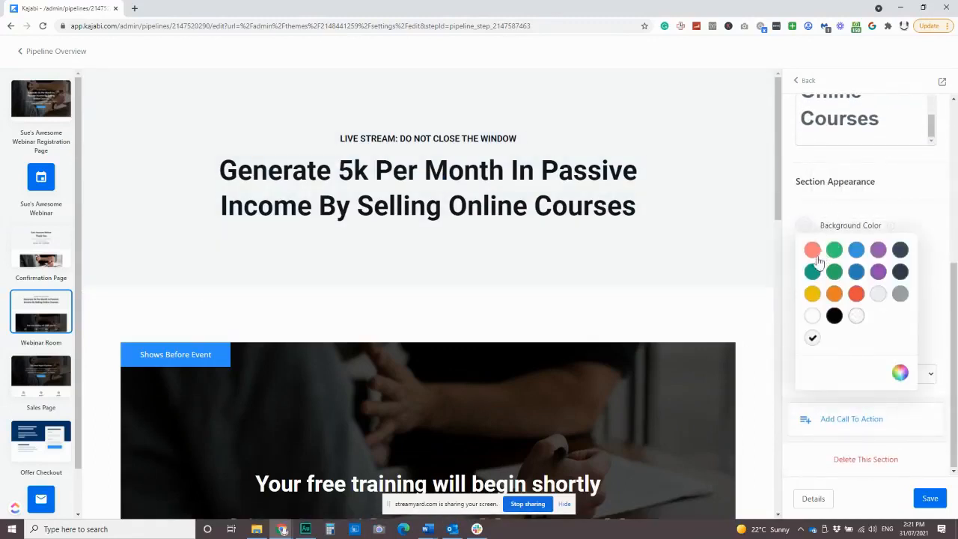
pyautogui.click(900, 372)
pyautogui.click(821, 468)
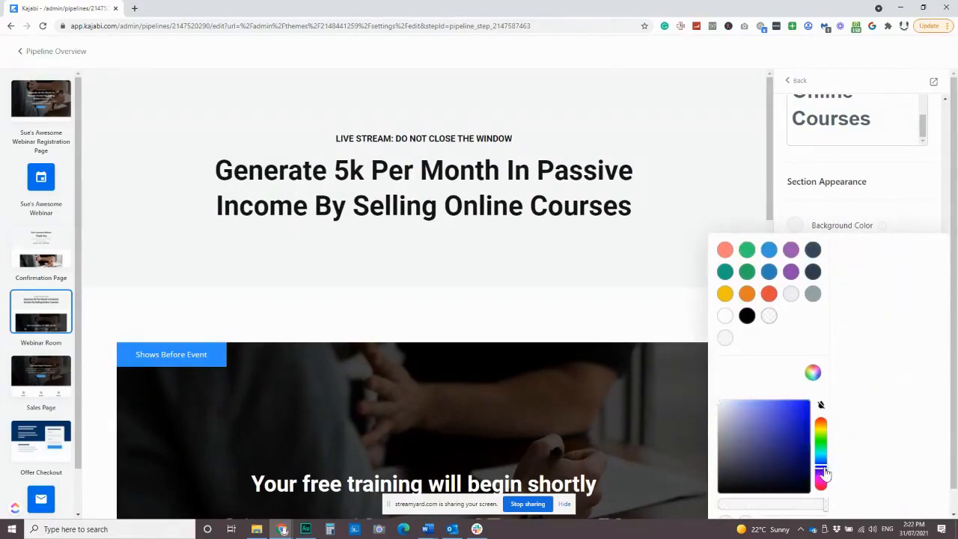
pyautogui.click(794, 403)
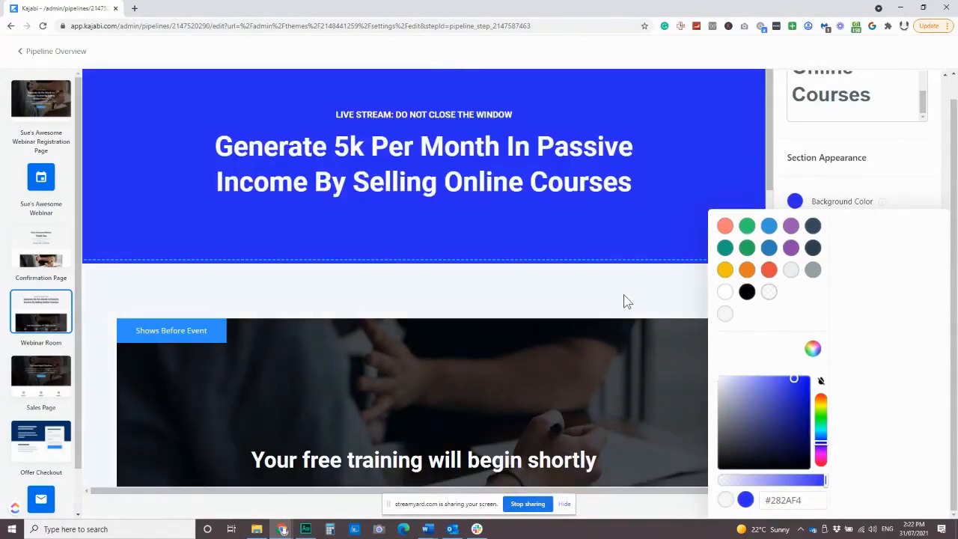
# Step: Open the Event Video section's settings and review its event selection, before-event text, countdown labels and join-event options
pyautogui.click(639, 279)
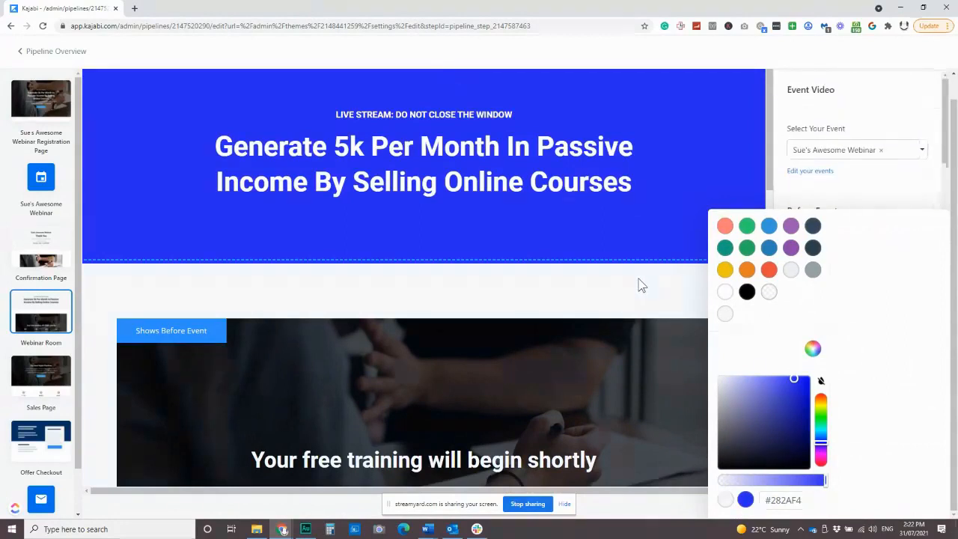
pyautogui.click(841, 200)
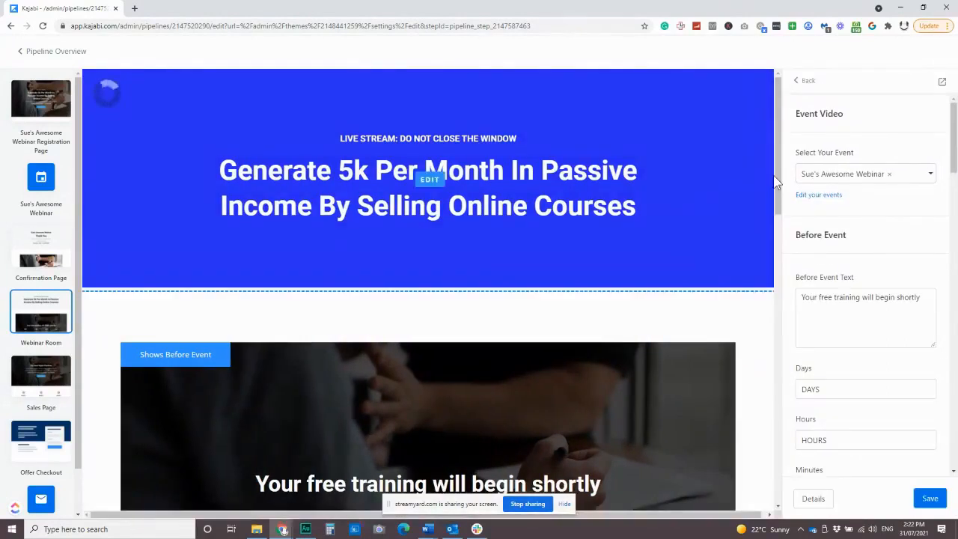
pyautogui.scroll(-6, 866, 355)
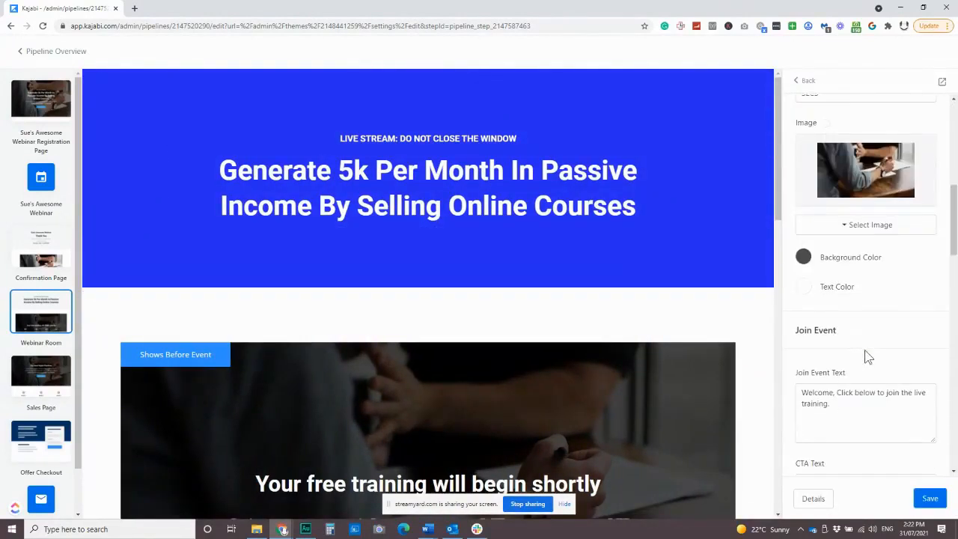
pyautogui.scroll(-3, 869, 269)
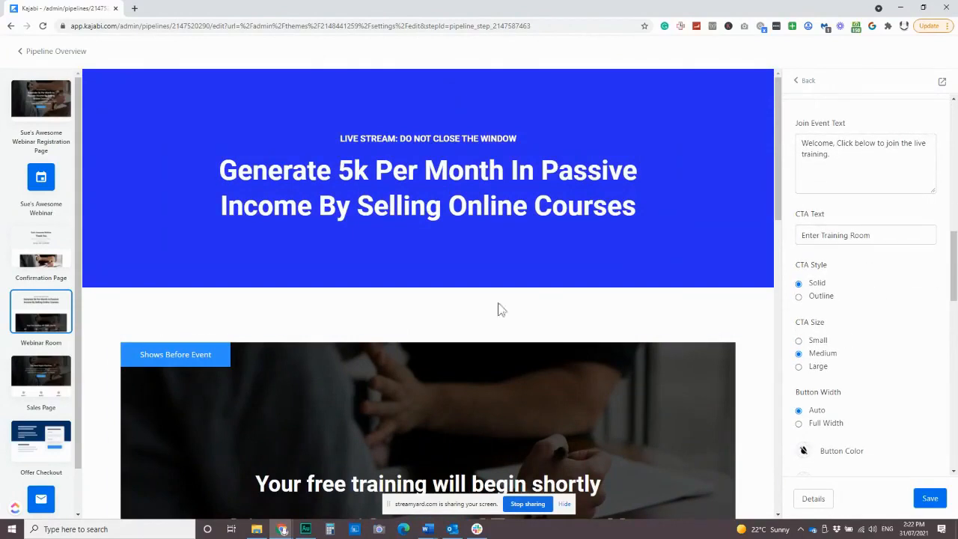
pyautogui.scroll(9, 861, 329)
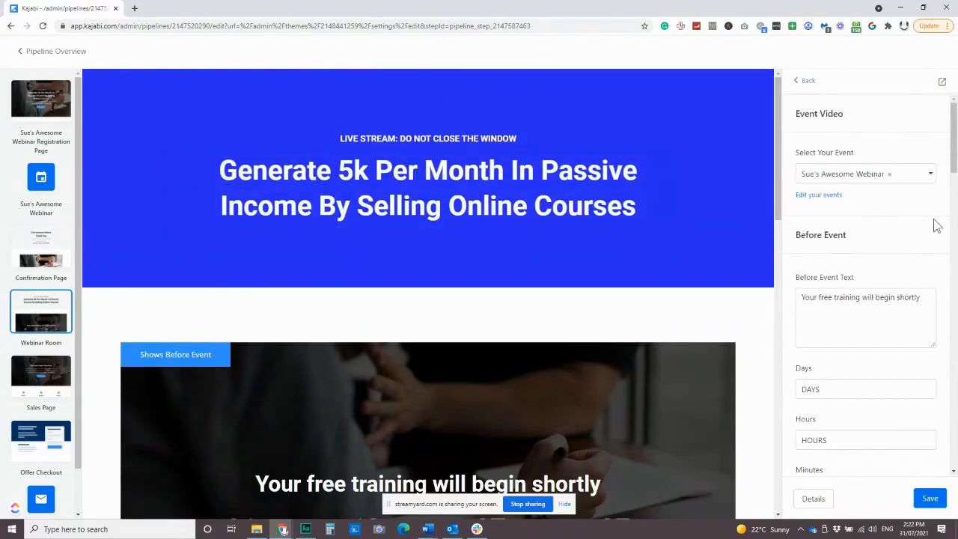
pyautogui.scroll(-1, 900, 230)
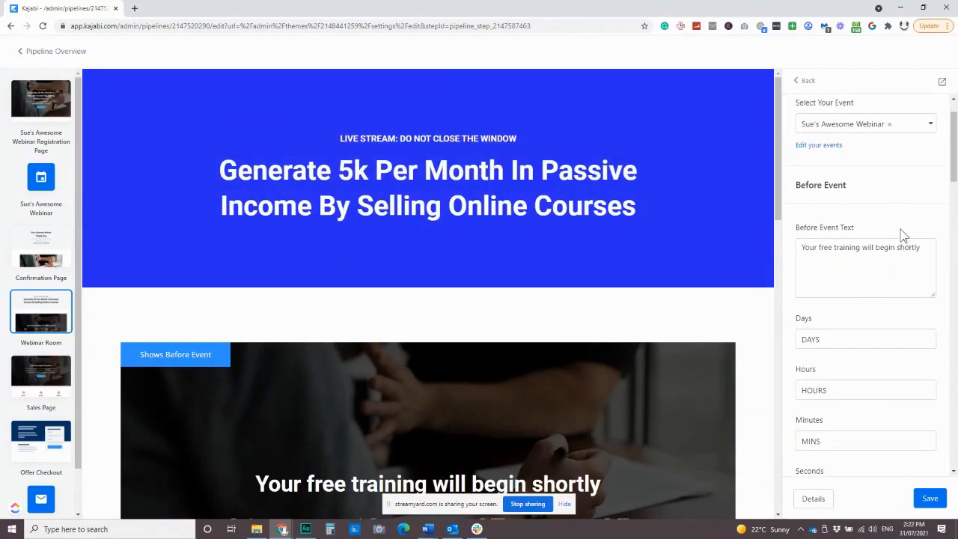
pyautogui.scroll(-1, 870, 213)
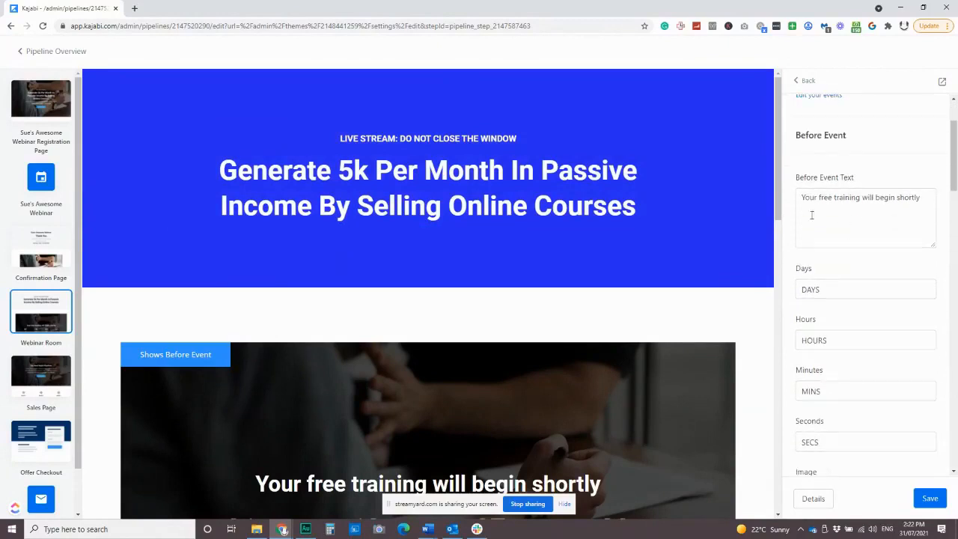
pyautogui.scroll(-2, 577, 289)
pyautogui.scroll(-2, 576, 290)
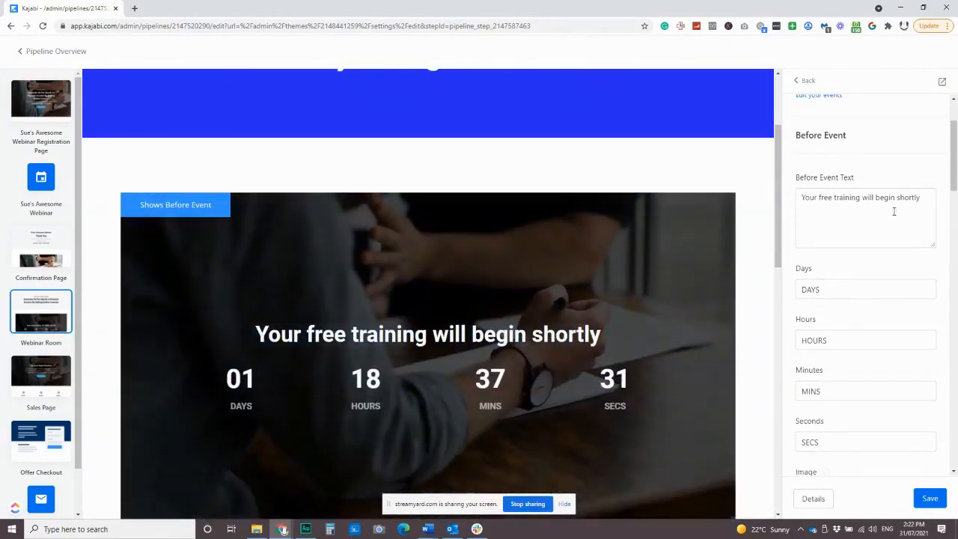
pyautogui.scroll(2, 885, 217)
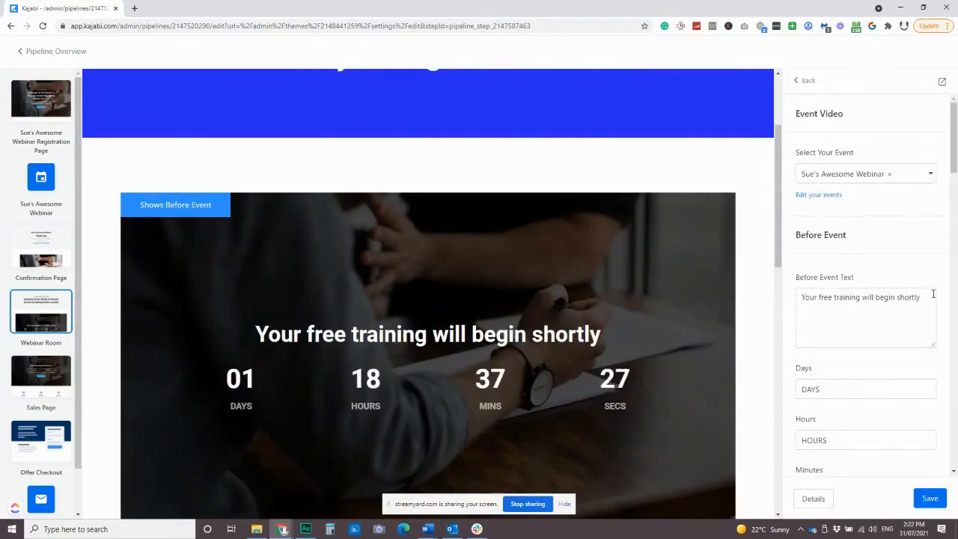
pyautogui.click(818, 297)
pyautogui.scroll(-2, 928, 236)
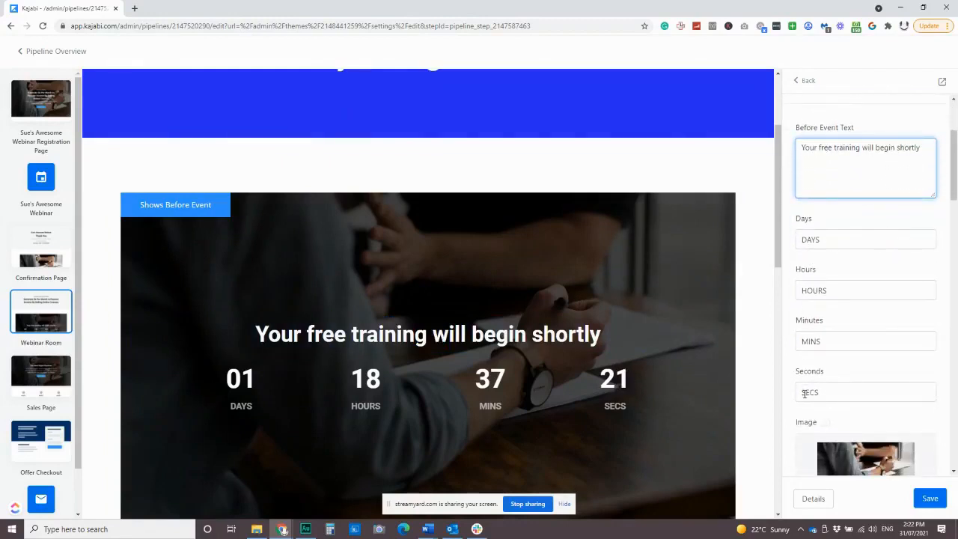
# Step: Change the before-event image's background colour overlay to a custom translucent bright blue and check it against the heading section
pyautogui.scroll(-3, 848, 383)
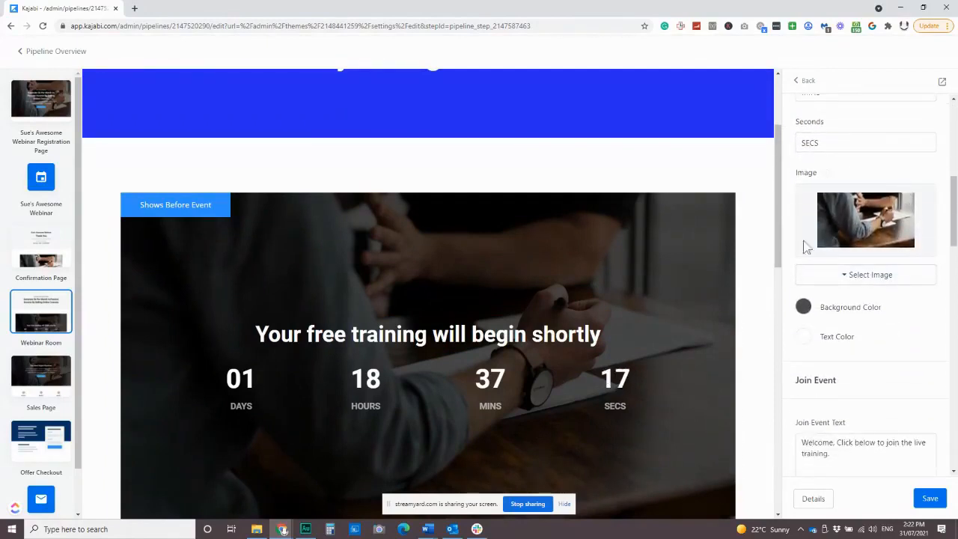
pyautogui.scroll(-1, 584, 223)
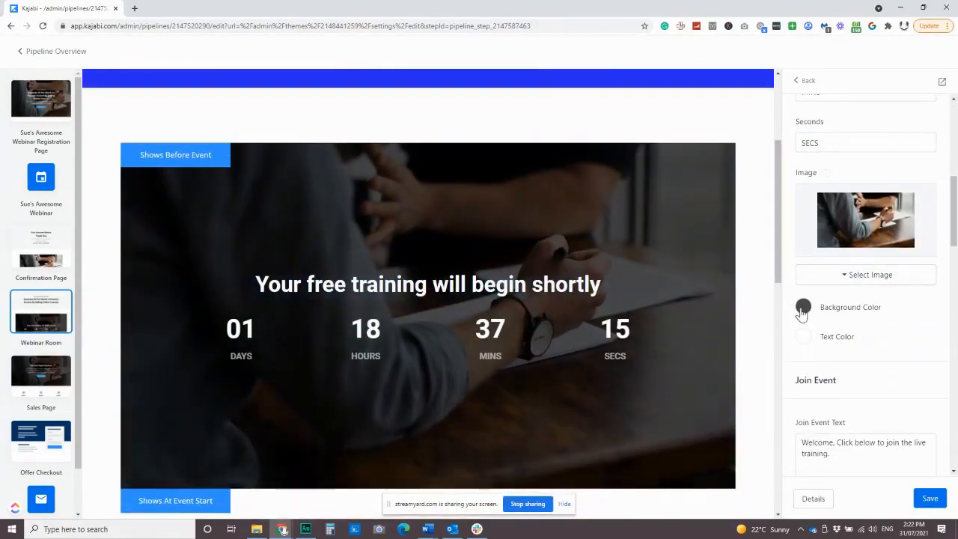
pyautogui.click(806, 307)
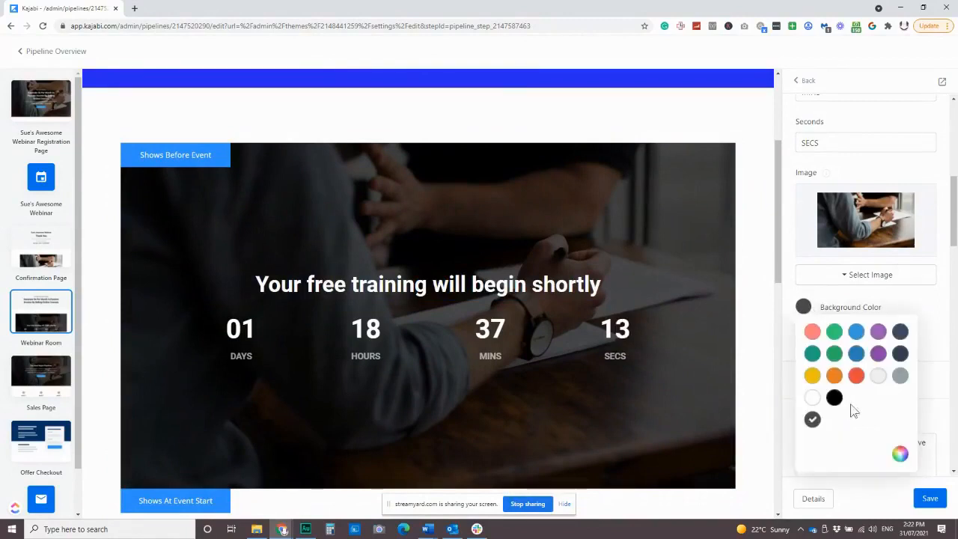
pyautogui.scroll(-2, 819, 396)
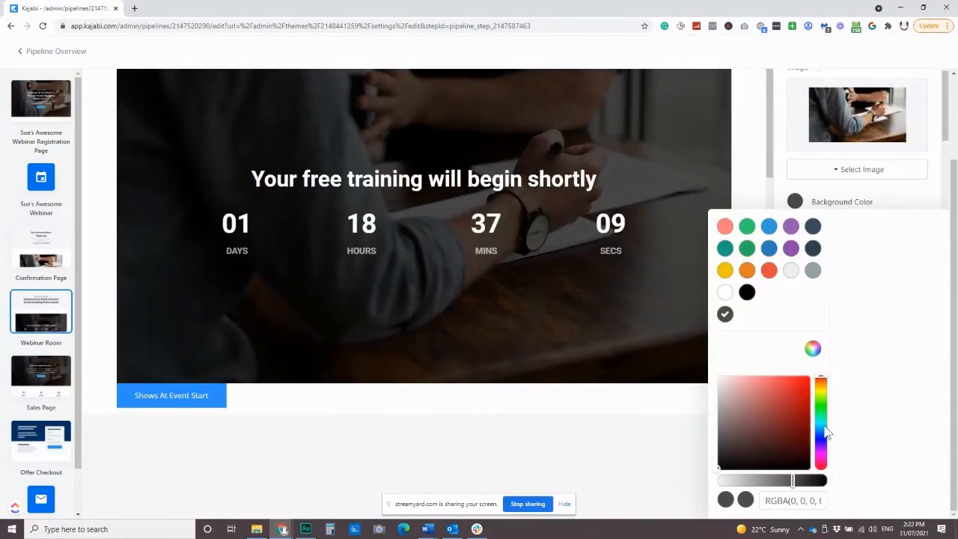
pyautogui.moveTo(821, 381); pyautogui.dragTo(822, 440)
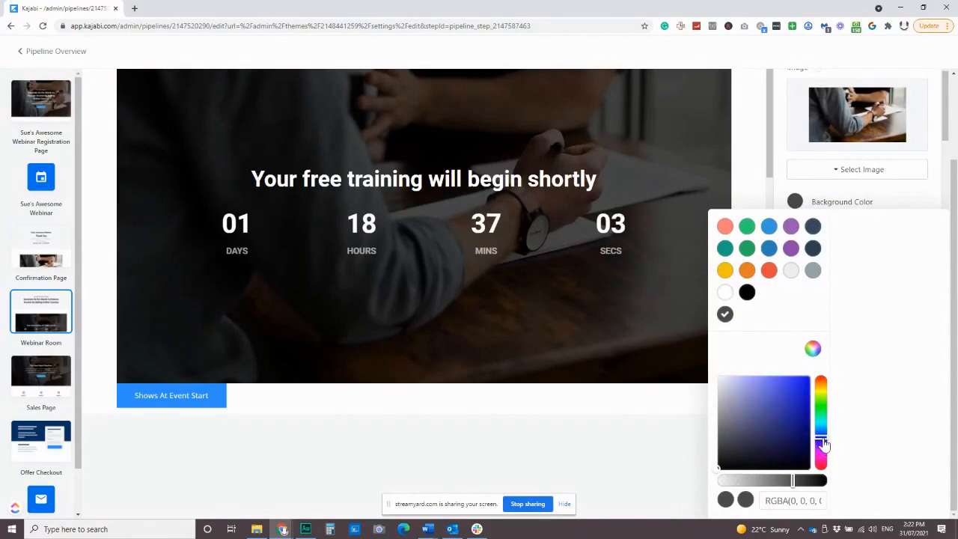
pyautogui.click(801, 379)
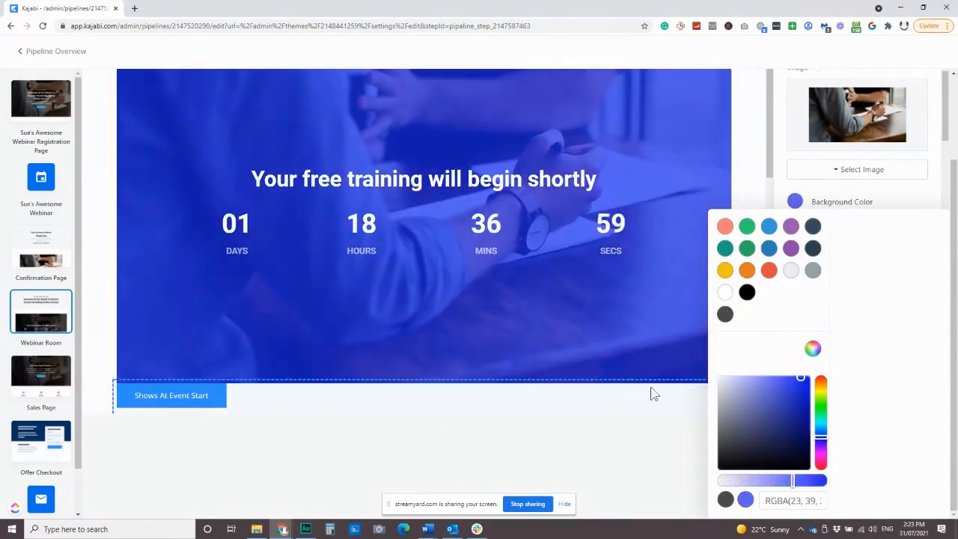
pyautogui.scroll(-5, 742, 195)
pyautogui.scroll(3, 547, 274)
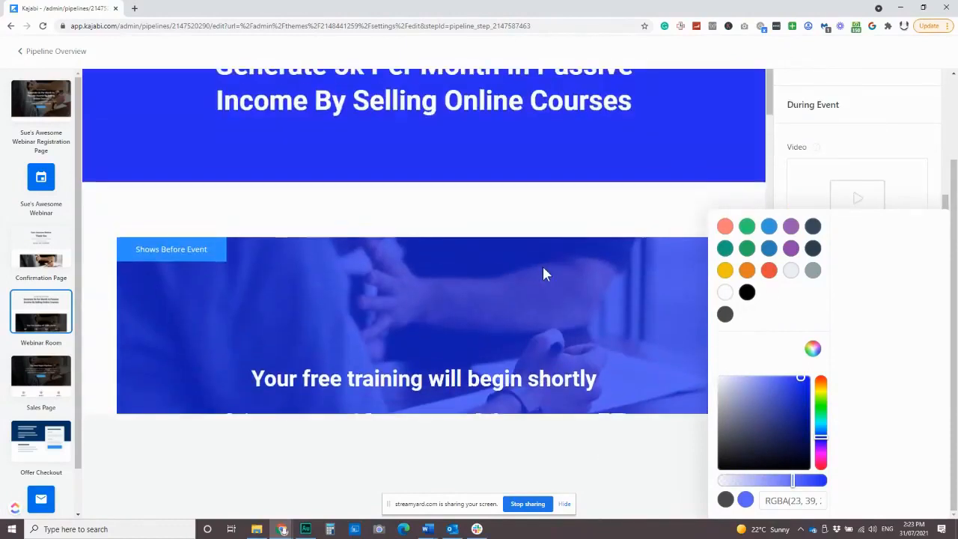
# Step: Check the tinted before-event countdown view and close its background colour picker
pyautogui.scroll(-2, 552, 212)
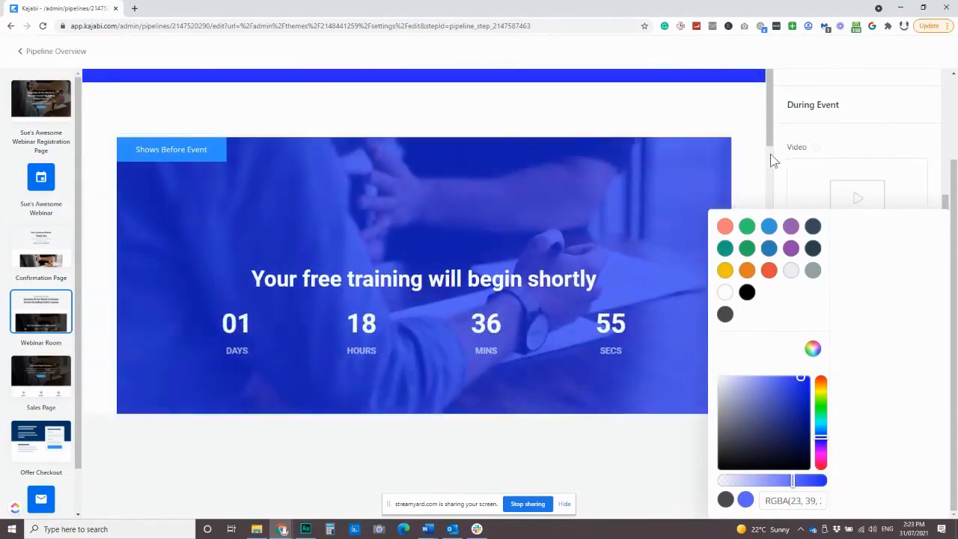
pyautogui.scroll(3, 770, 153)
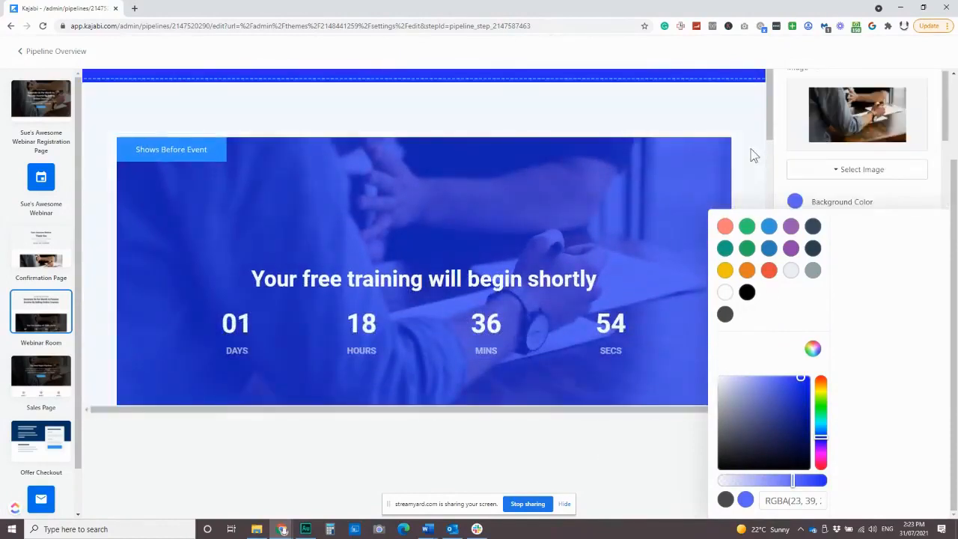
pyautogui.click(815, 186)
pyautogui.scroll(-3, 853, 337)
pyautogui.scroll(-3, 531, 315)
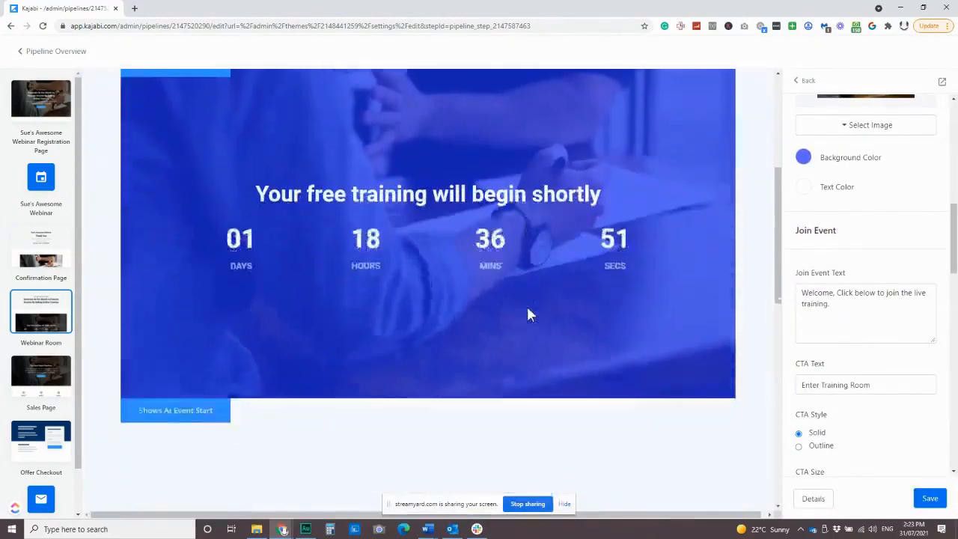
# Step: Review the event-start view alongside the Join Event text, CTA text, style, size, button width and colour options
pyautogui.scroll(-4, 528, 315)
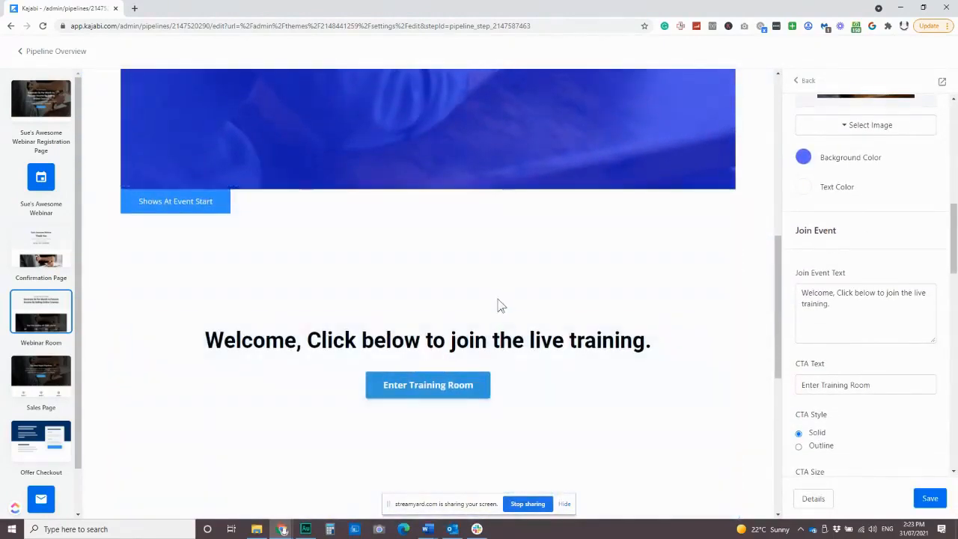
pyautogui.scroll(-1, 855, 293)
pyautogui.scroll(-1, 547, 315)
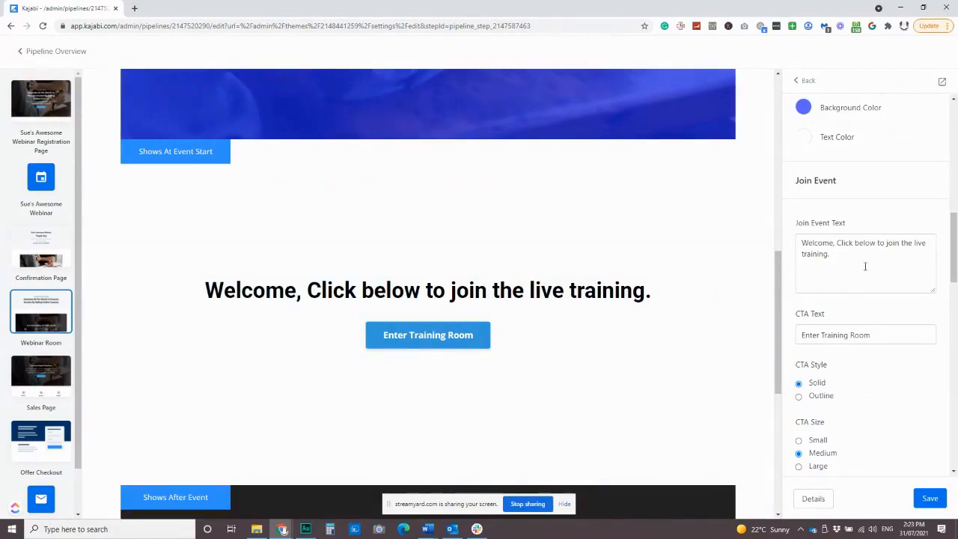
pyautogui.scroll(-2, 866, 267)
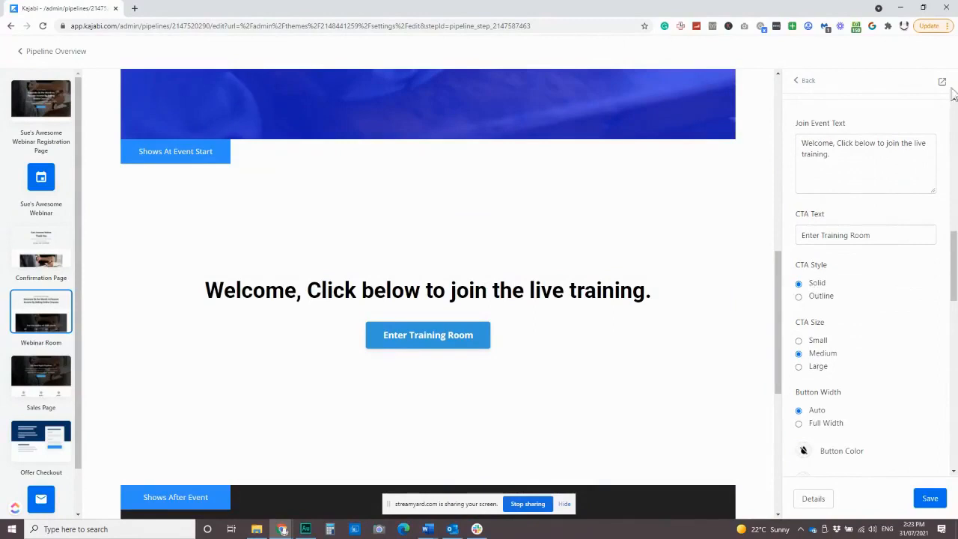
pyautogui.scroll(-2, 902, 357)
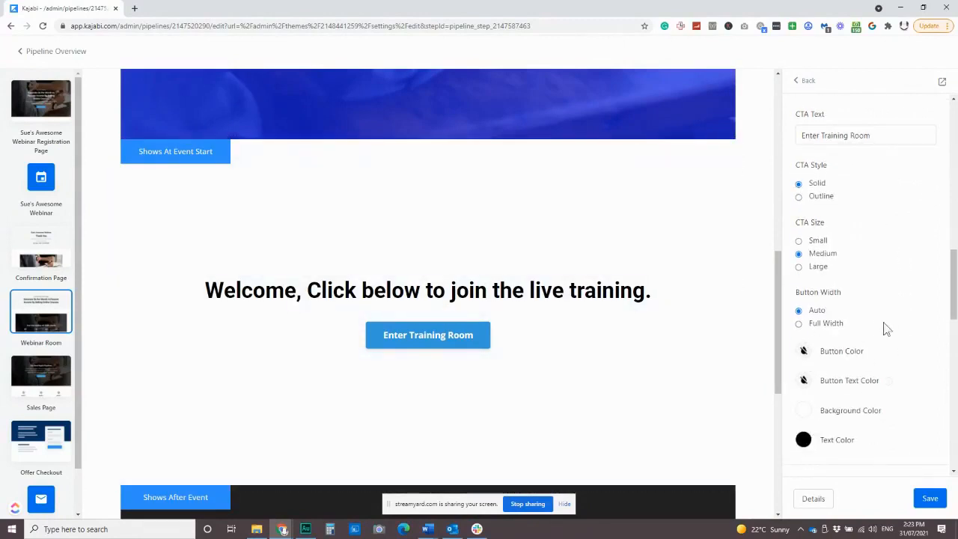
pyautogui.scroll(3, 888, 326)
pyautogui.scroll(-2, 888, 325)
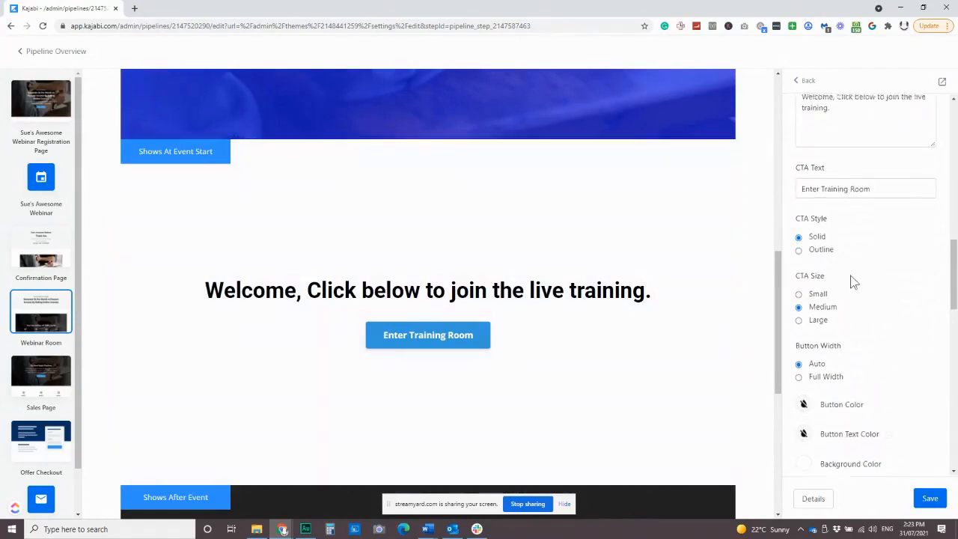
pyautogui.scroll(2, 861, 225)
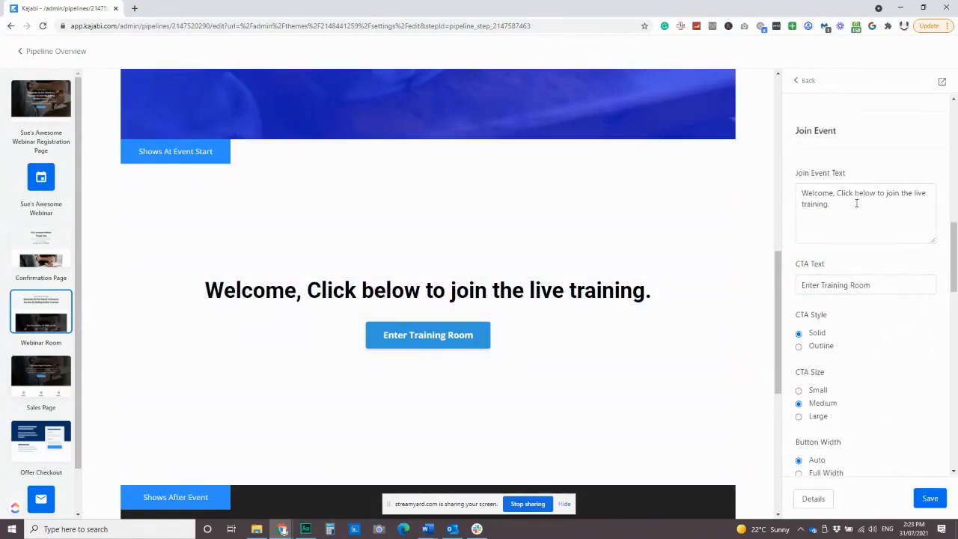
pyautogui.scroll(-1, 861, 217)
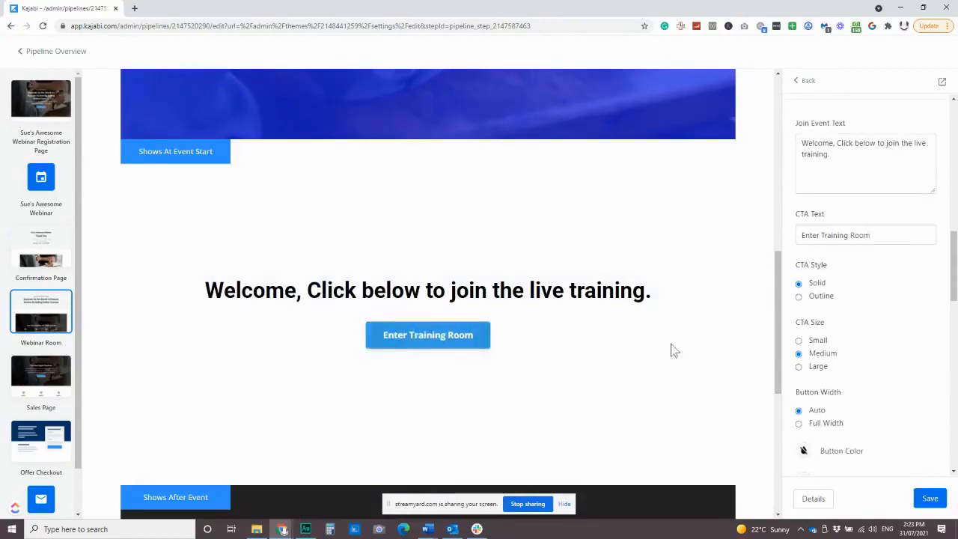
pyautogui.scroll(-1, 375, 343)
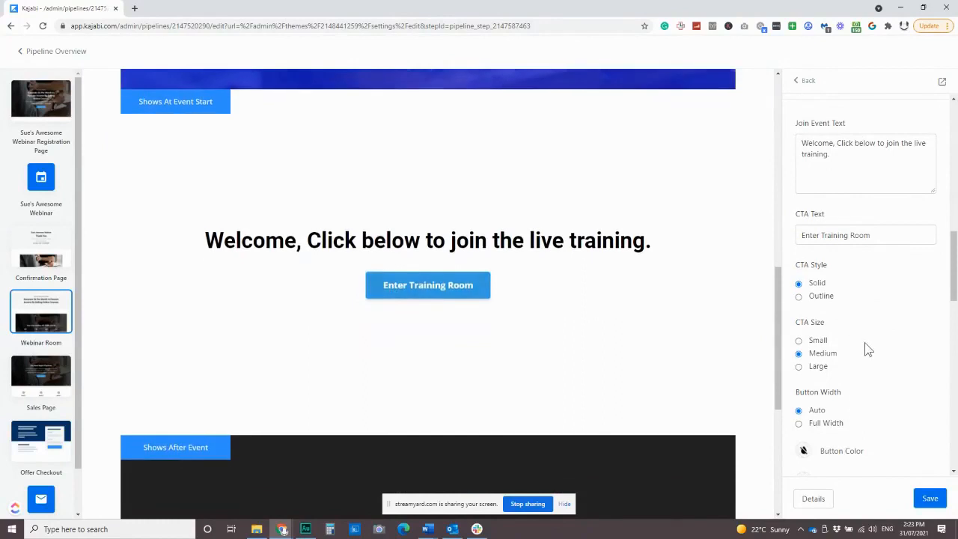
# Step: Upload "M1_ B-You _ Build Your Unicorn Business Introduction THIS ONE" from the Desktop's Graphics folder as the During Event video and view its available actions
pyautogui.scroll(-5, 864, 344)
pyautogui.scroll(-4, 861, 340)
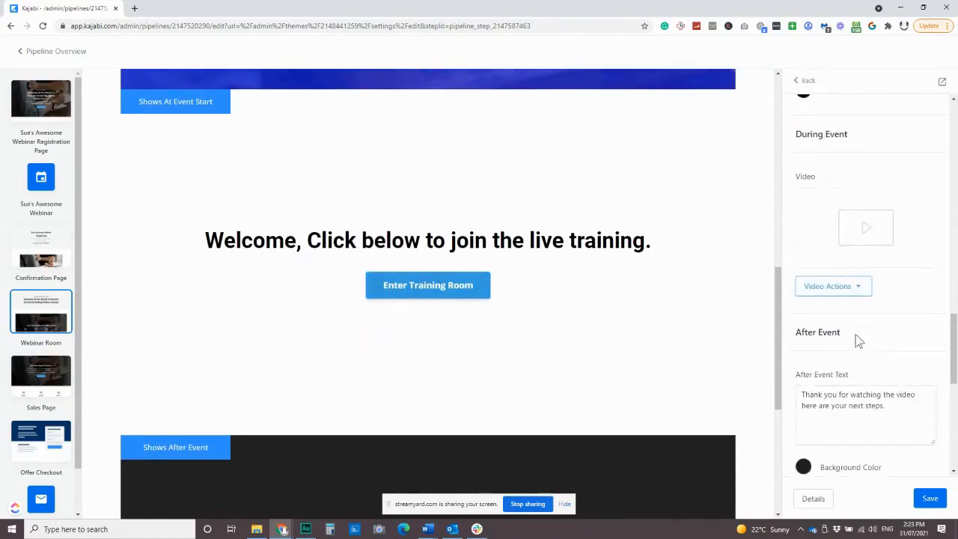
pyautogui.scroll(-6, 575, 306)
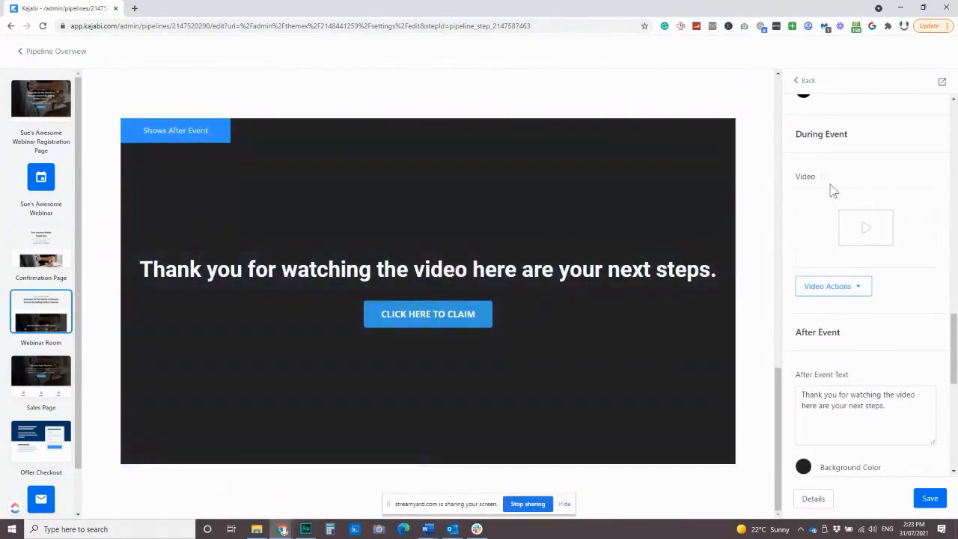
pyautogui.click(843, 288)
pyautogui.click(857, 308)
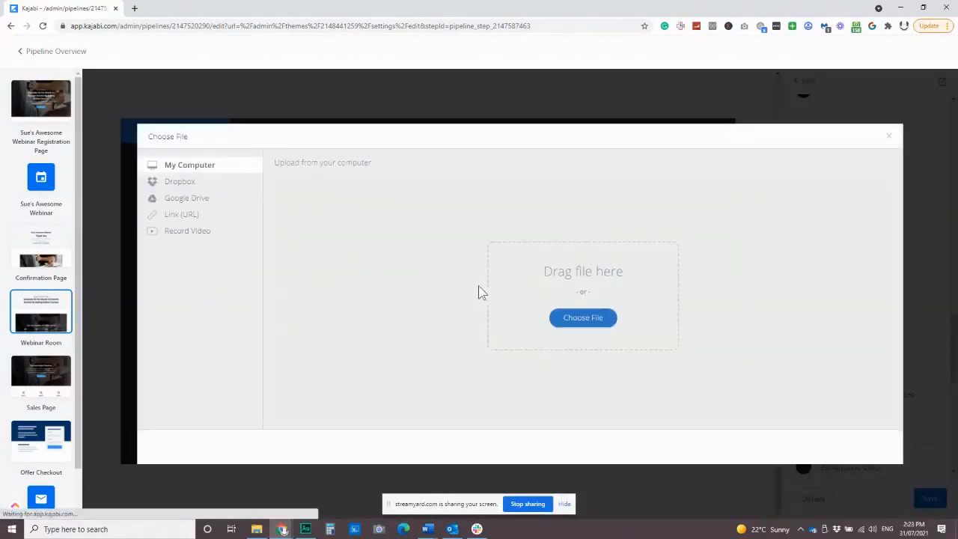
pyautogui.click(599, 319)
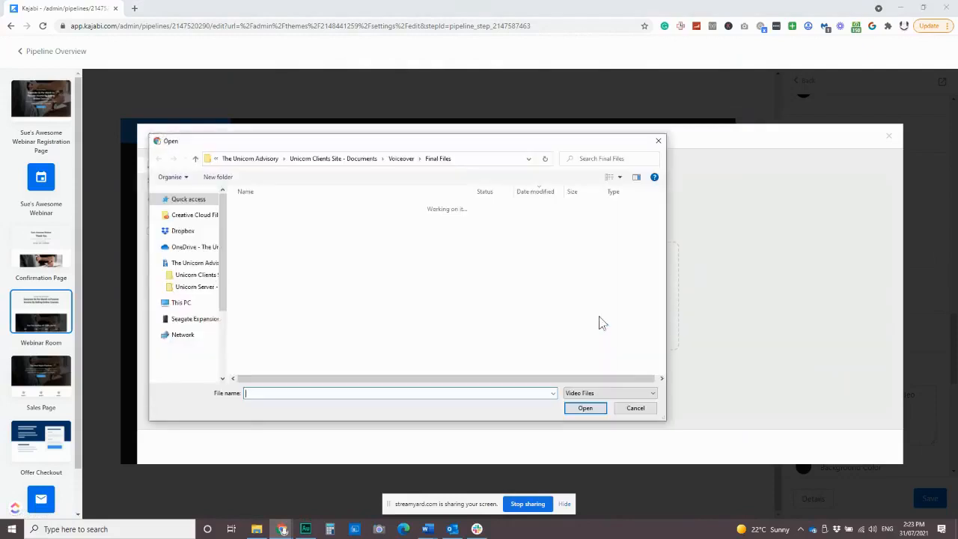
pyautogui.click(186, 211)
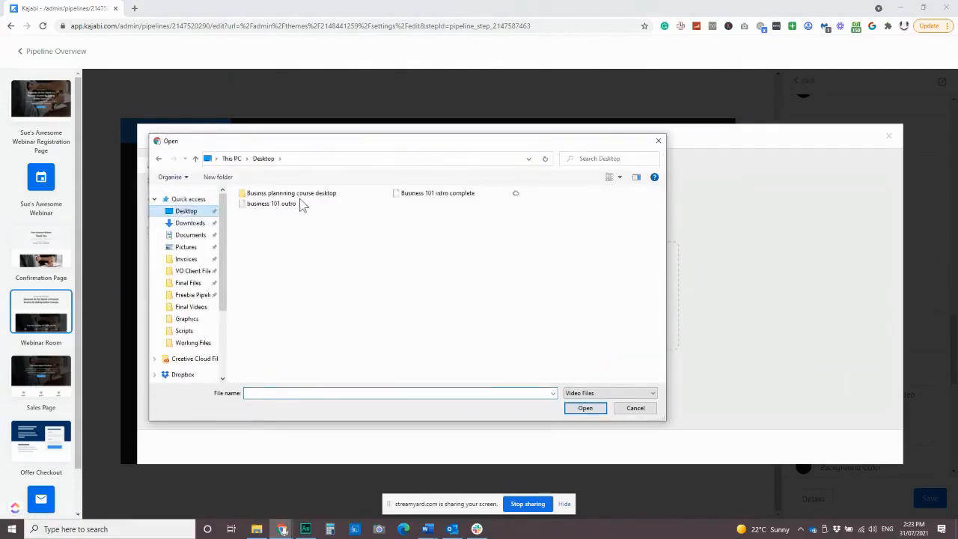
pyautogui.doubleClick(411, 196)
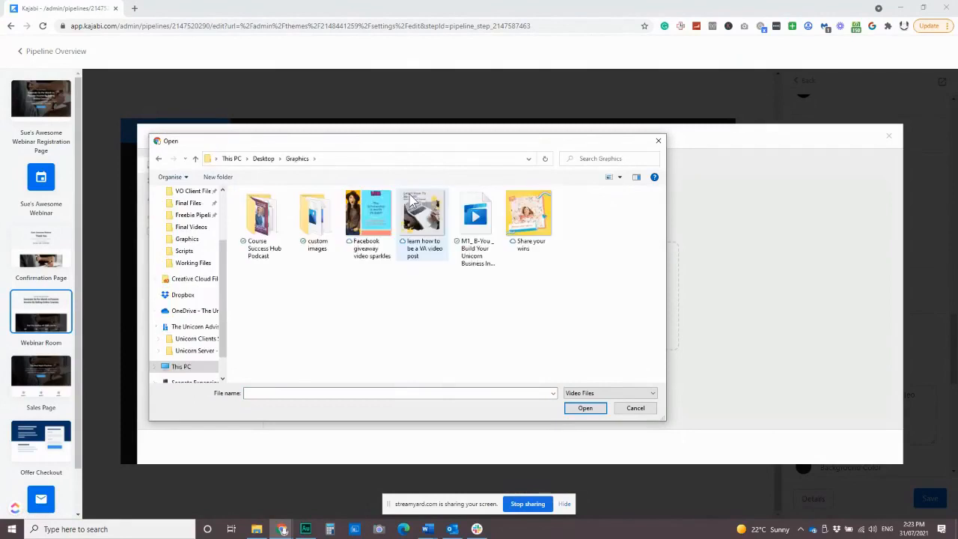
pyautogui.click(476, 218)
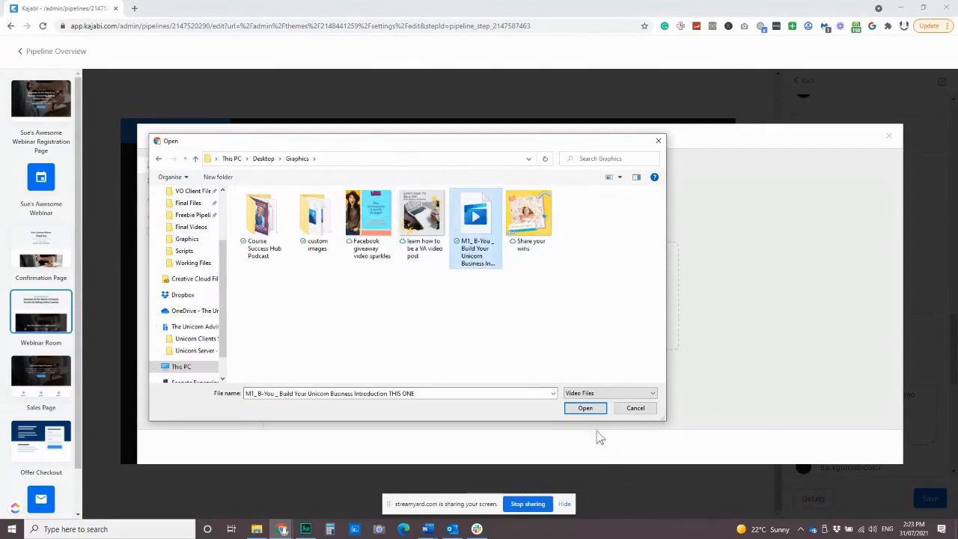
pyautogui.click(585, 408)
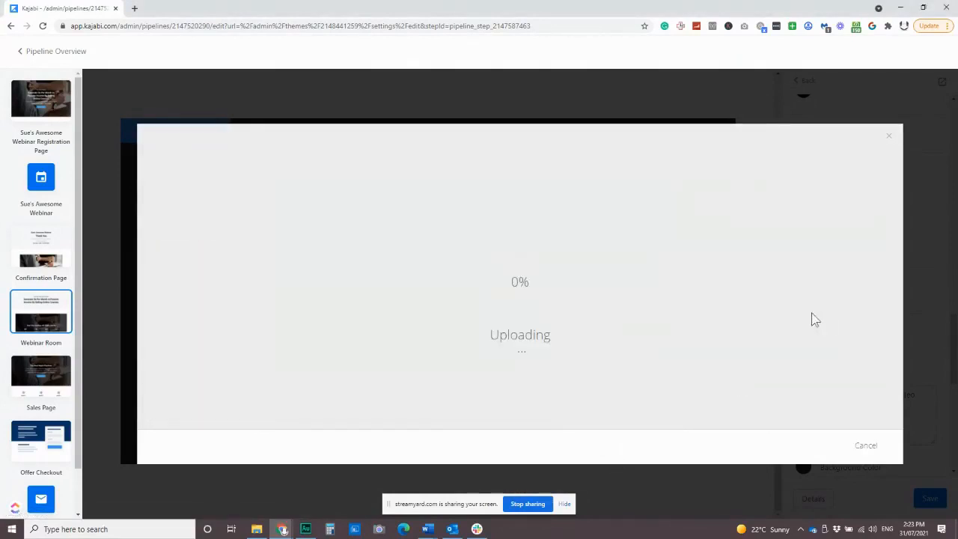
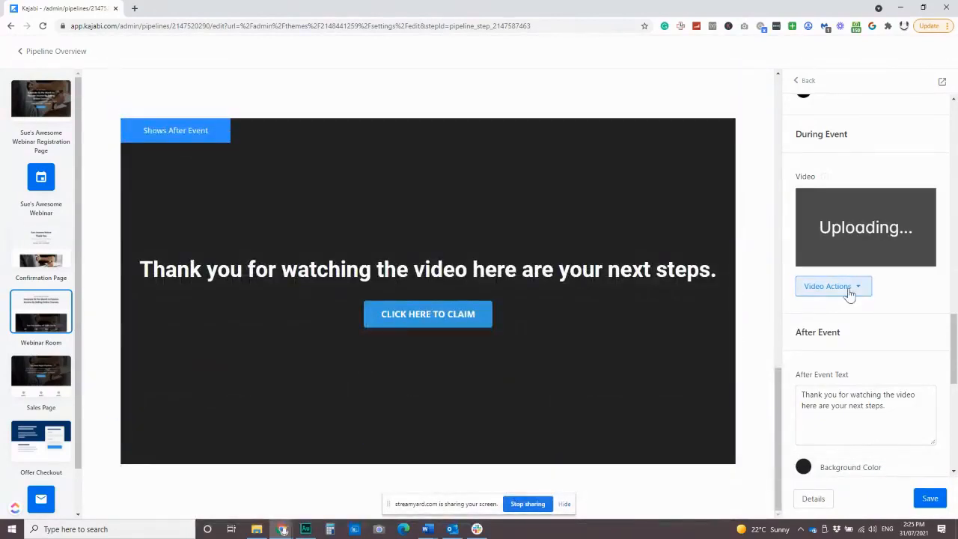
pyautogui.click(854, 287)
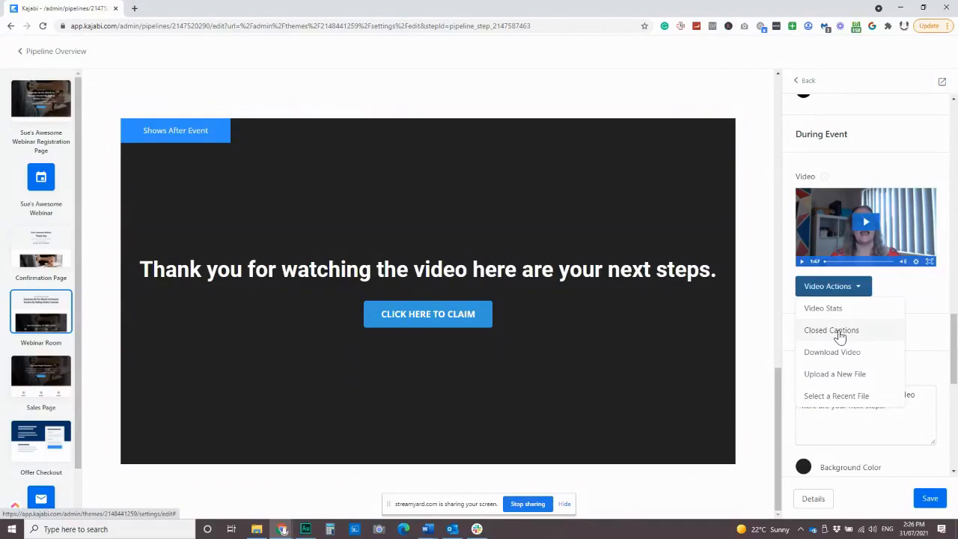
pyautogui.click(930, 298)
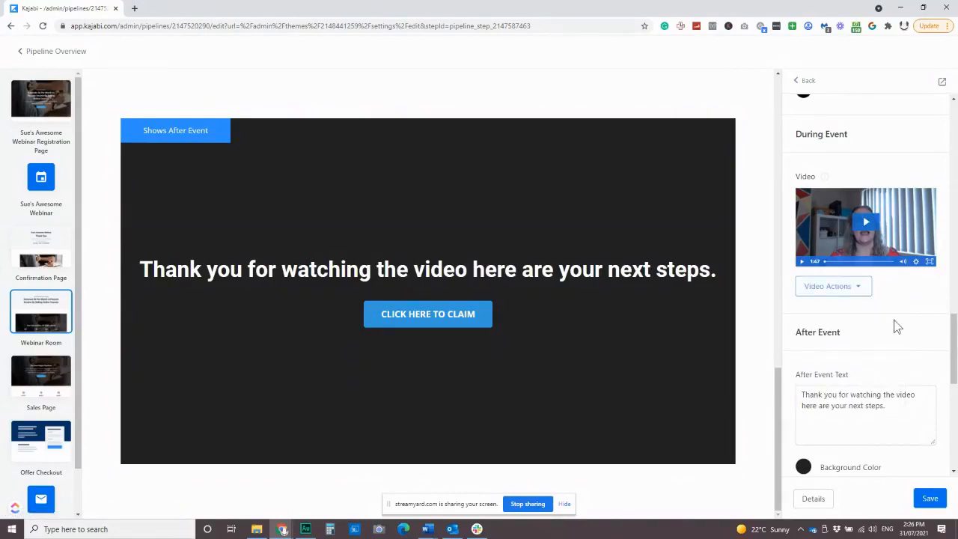
# Step: Set the After Event background colour to the custom blue #1C2FFA and check the after-event view
pyautogui.scroll(-1, 898, 327)
pyautogui.scroll(-1, 856, 230)
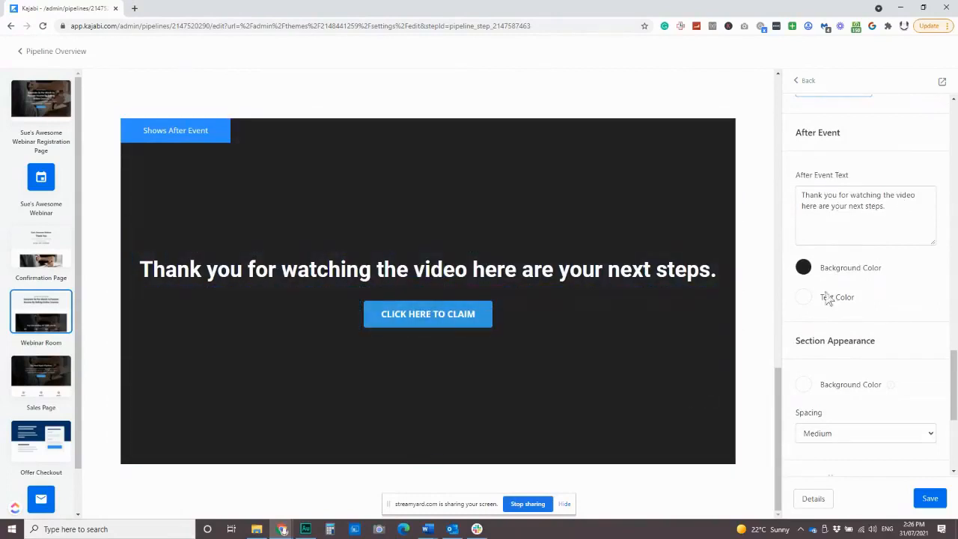
pyautogui.click(804, 270)
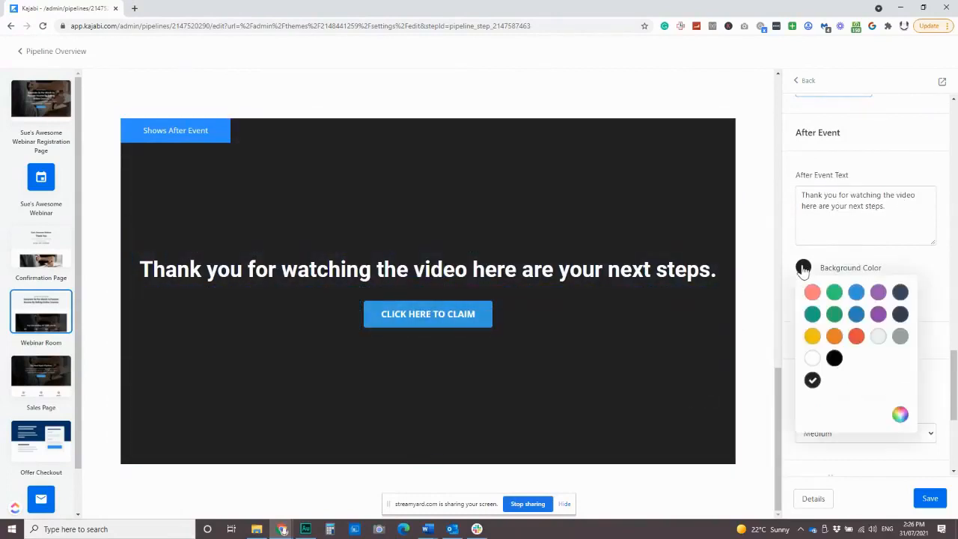
pyautogui.click(901, 415)
pyautogui.scroll(-1, 822, 442)
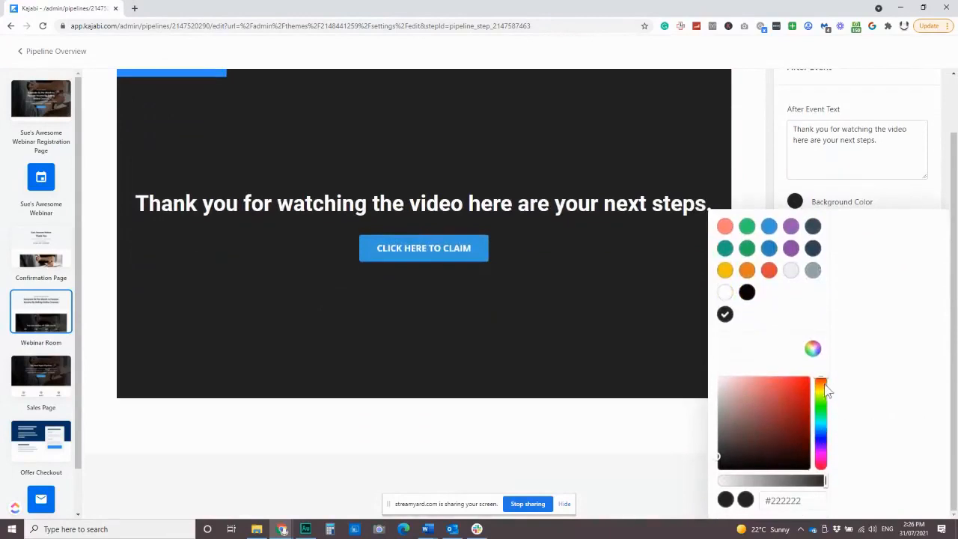
pyautogui.moveTo(822, 387); pyautogui.dragTo(826, 443)
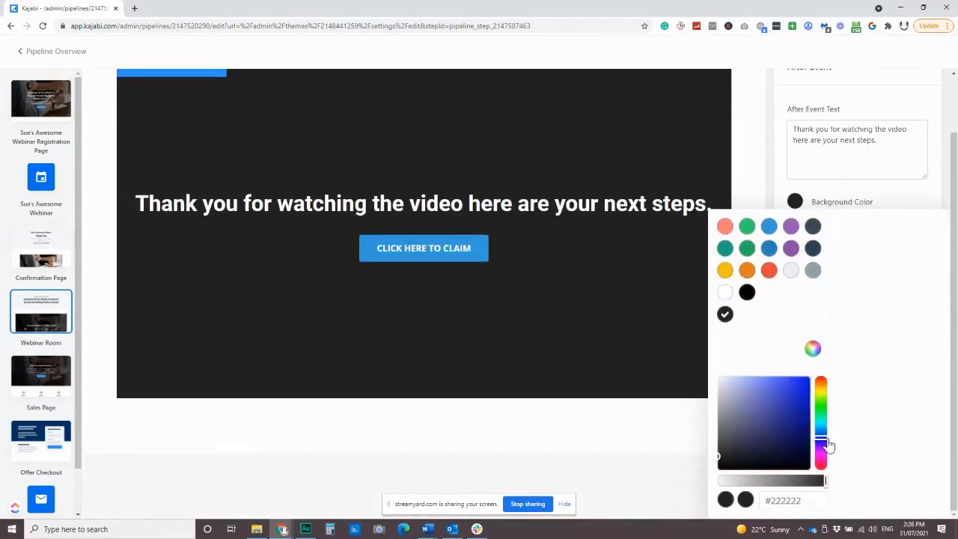
pyautogui.click(801, 378)
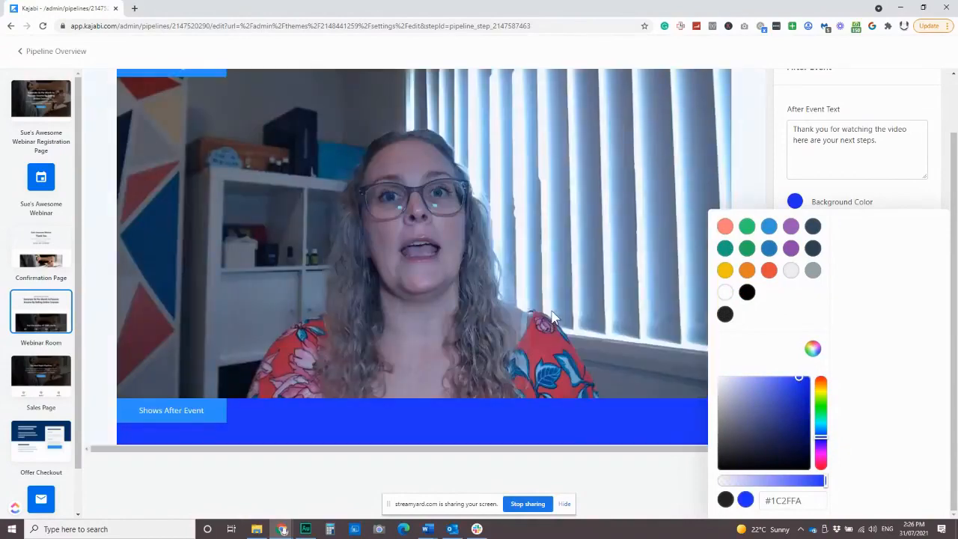
pyautogui.scroll(-3, 551, 309)
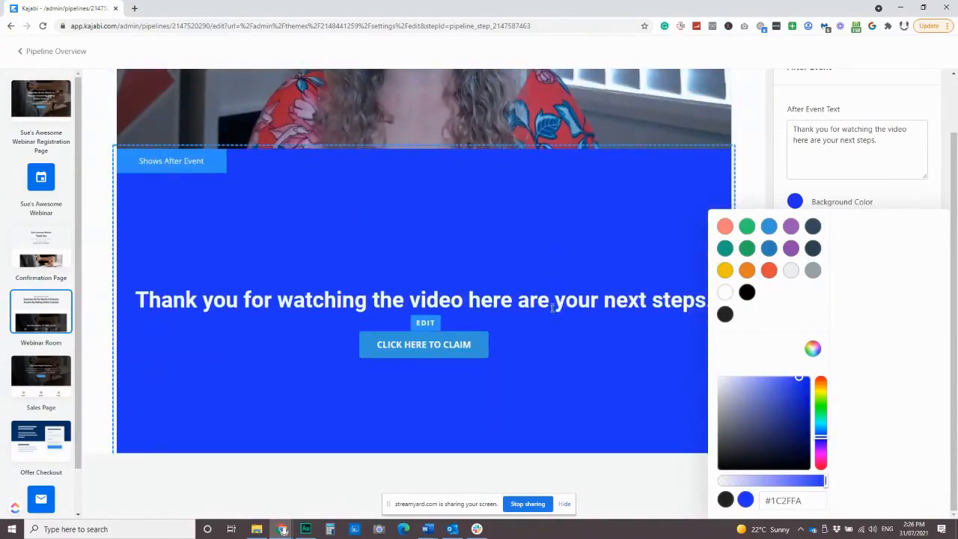
pyautogui.scroll(-1, 551, 304)
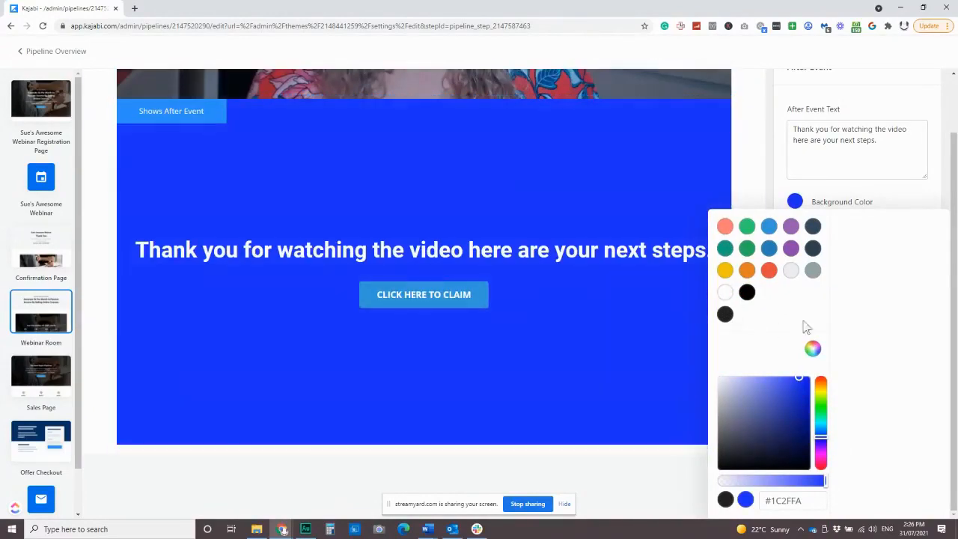
pyautogui.click(893, 200)
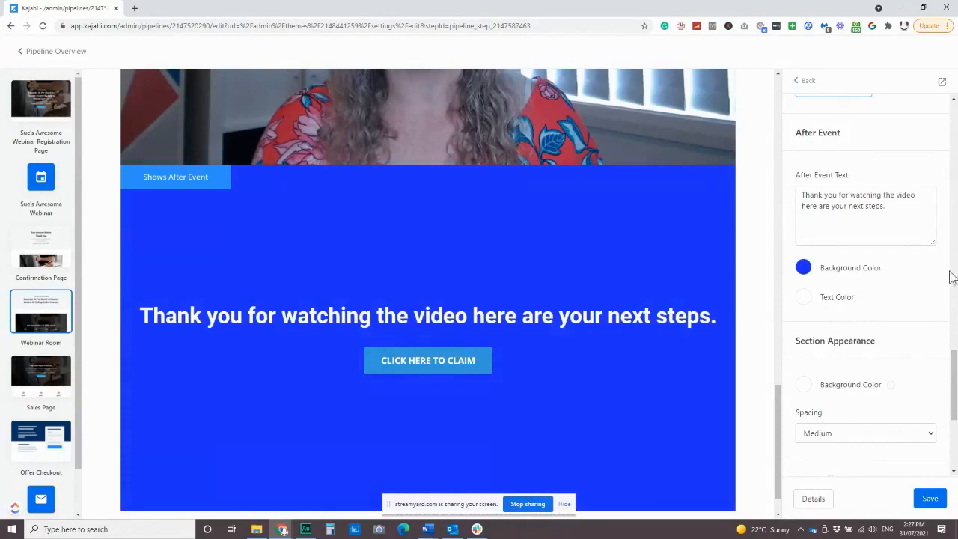
# Step: Look over the Webinar Room's after-event settings and page views, and save the page
pyautogui.scroll(-2, 879, 284)
pyautogui.scroll(3, 879, 285)
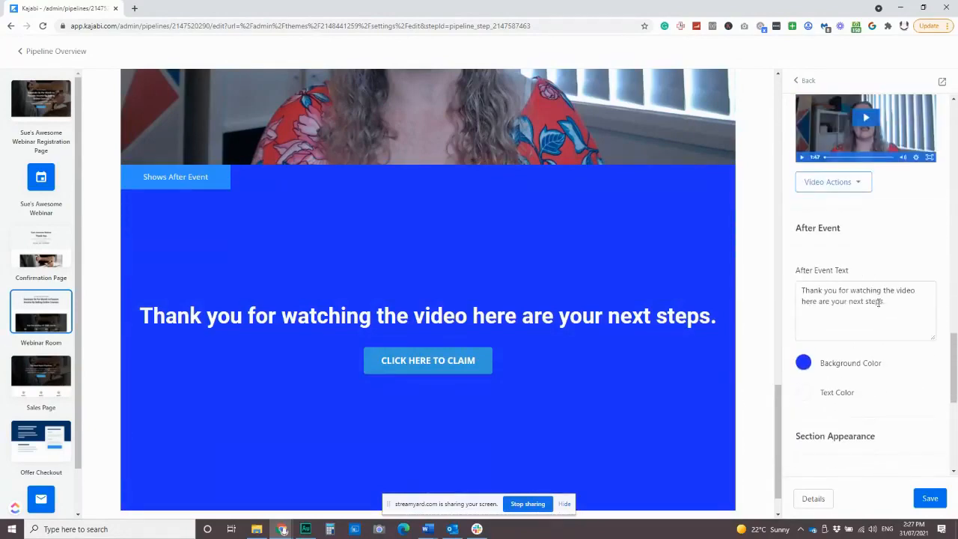
pyautogui.scroll(-1, 563, 304)
pyautogui.scroll(2, 583, 339)
pyautogui.scroll(10, 584, 339)
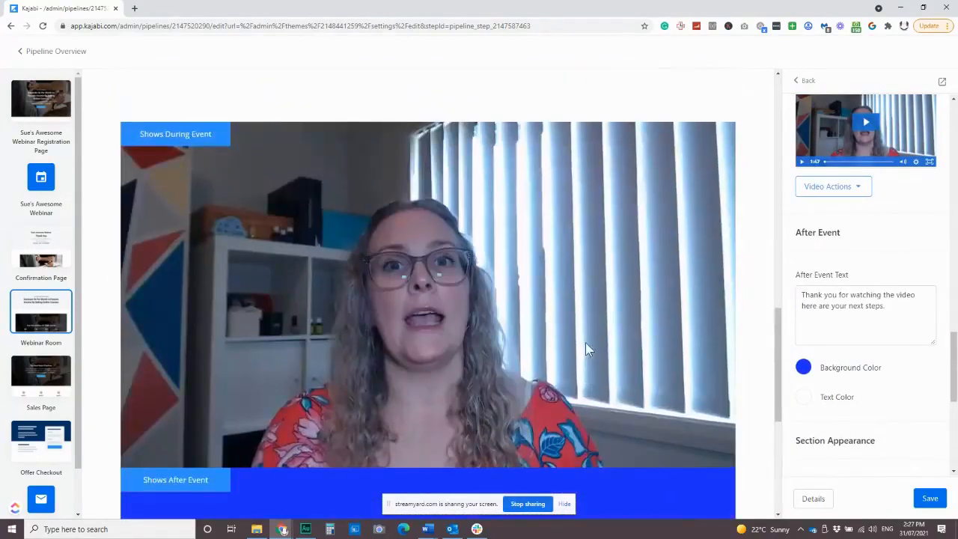
pyautogui.scroll(5, 552, 330)
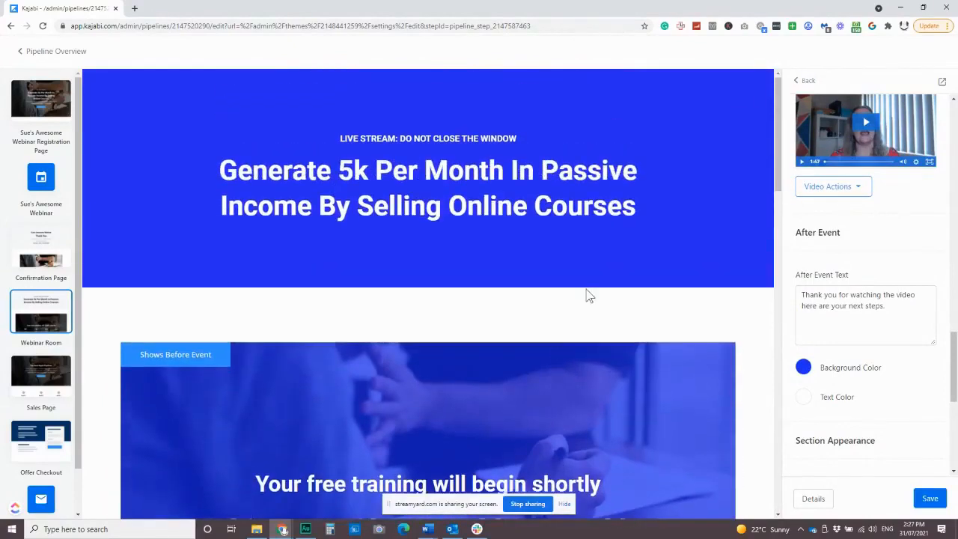
pyautogui.scroll(-3, 589, 292)
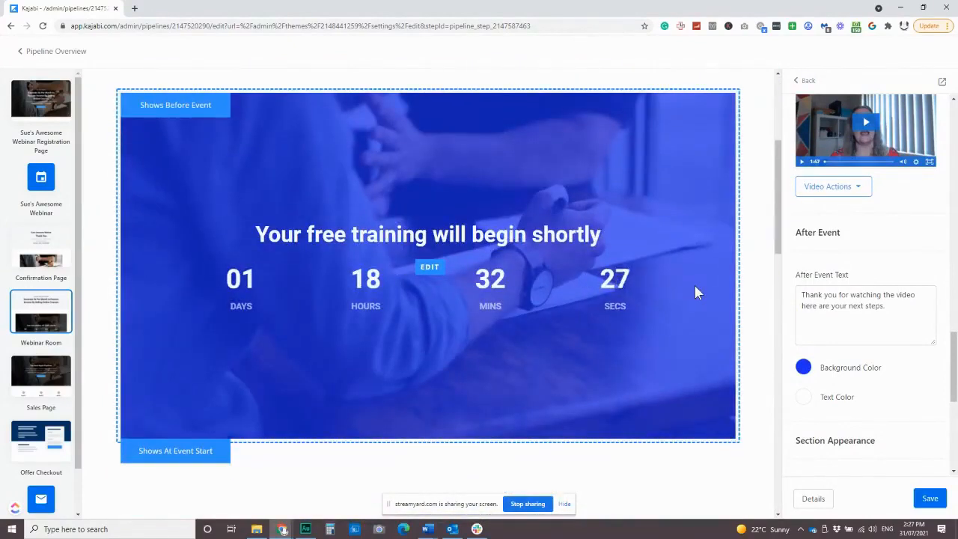
pyautogui.click(931, 500)
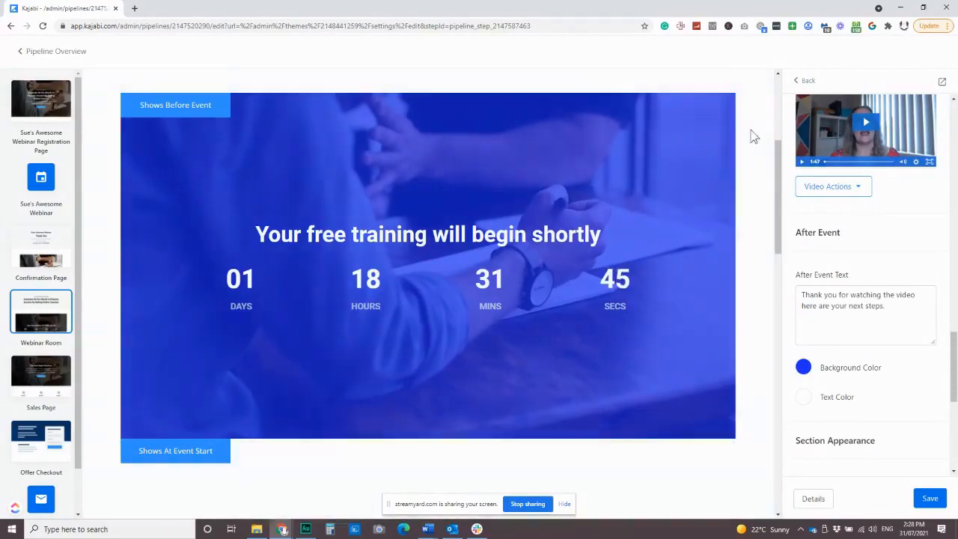
# Step: Preview the Webinar Room page in a new browser tab and look over its heading and countdown section
pyautogui.click(942, 81)
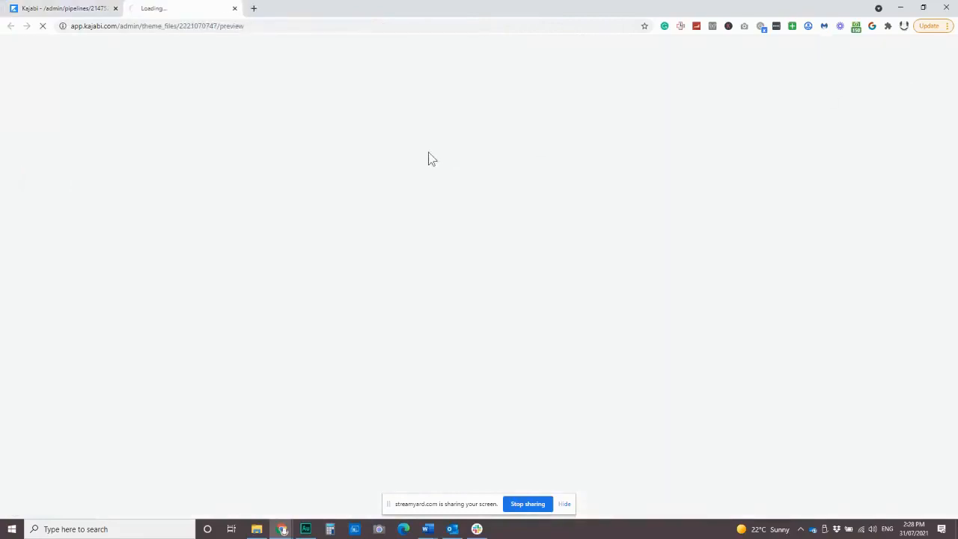
pyautogui.click(54, 12)
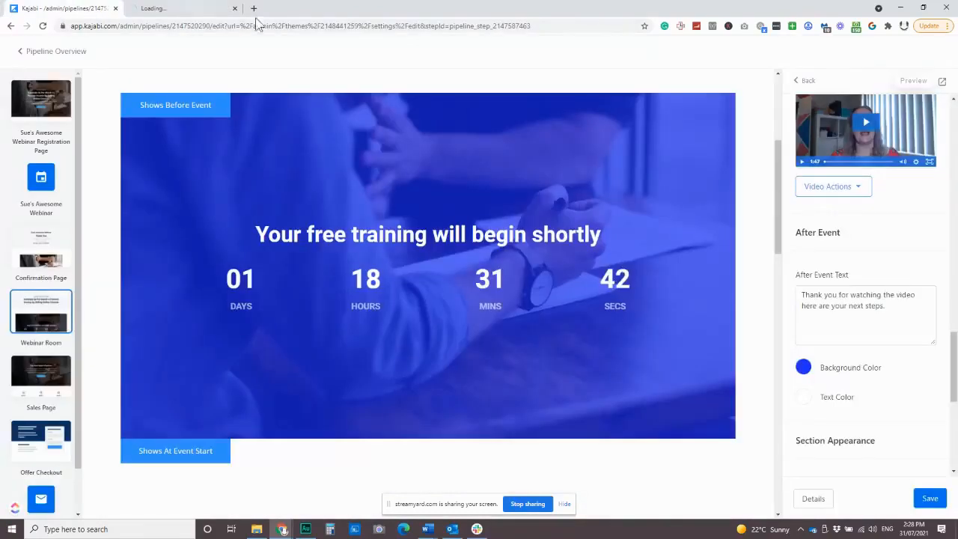
pyautogui.click(197, 10)
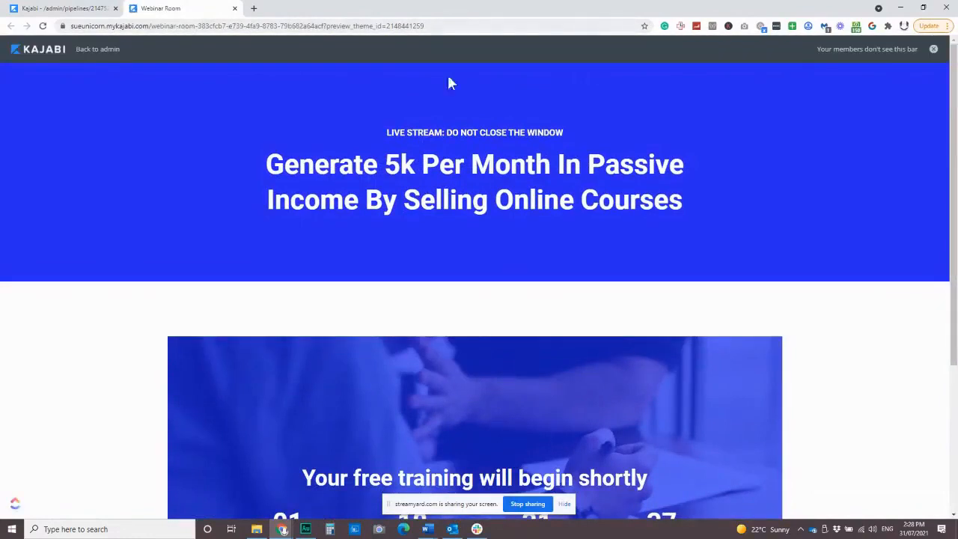
pyautogui.scroll(-2, 733, 257)
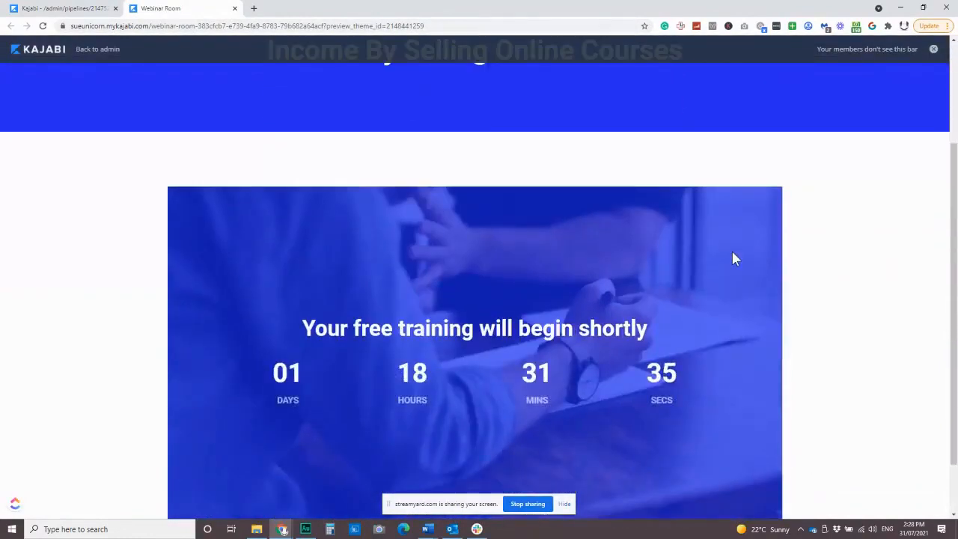
pyautogui.scroll(-1, 733, 257)
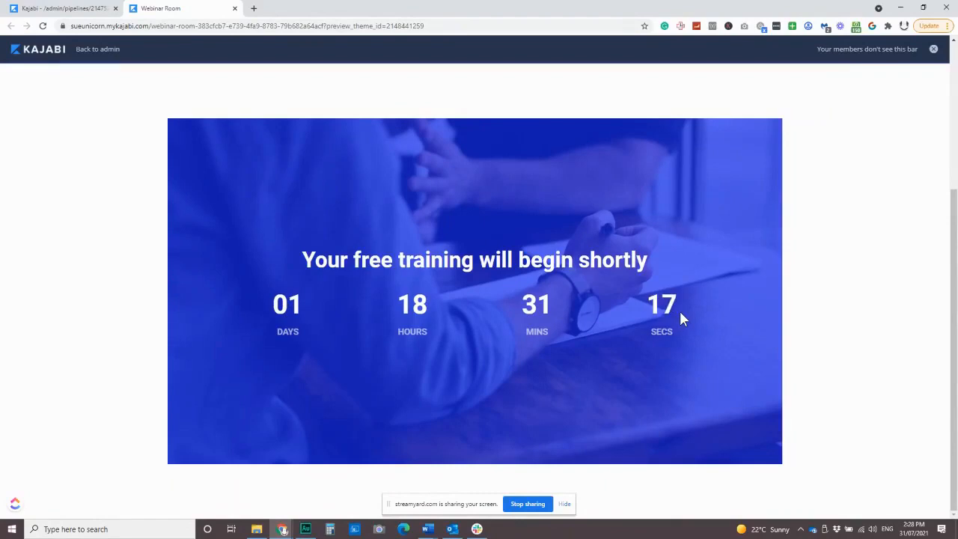
# Step: Return to the Webinar Room editor and review the before-event, event-start, during-event and after-event views
pyautogui.click(75, 9)
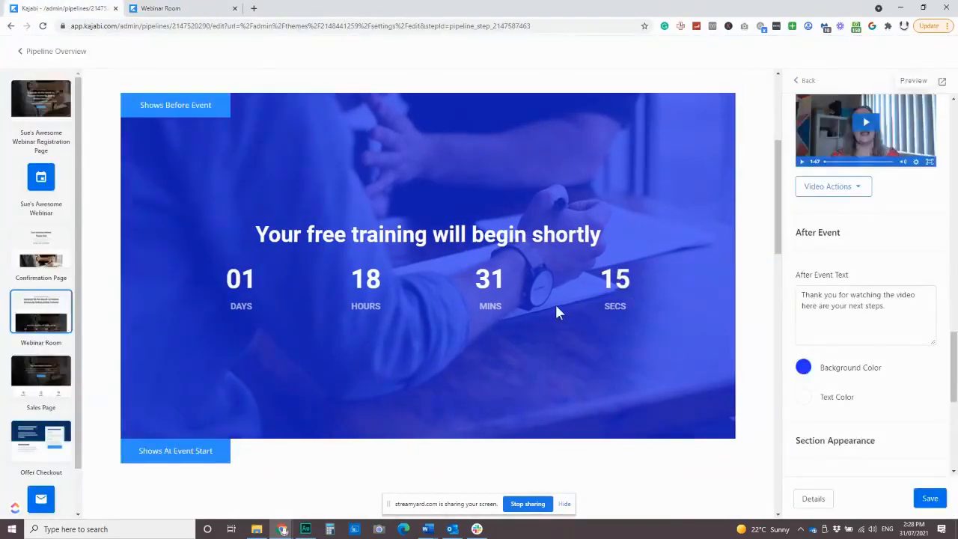
pyautogui.scroll(-5, 555, 312)
pyautogui.scroll(1, 569, 316)
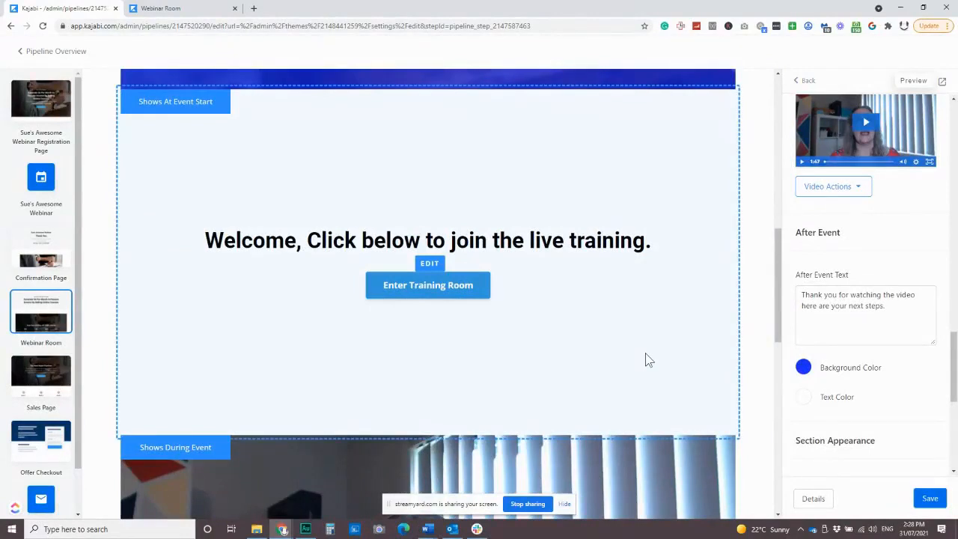
pyautogui.scroll(3, 292, 194)
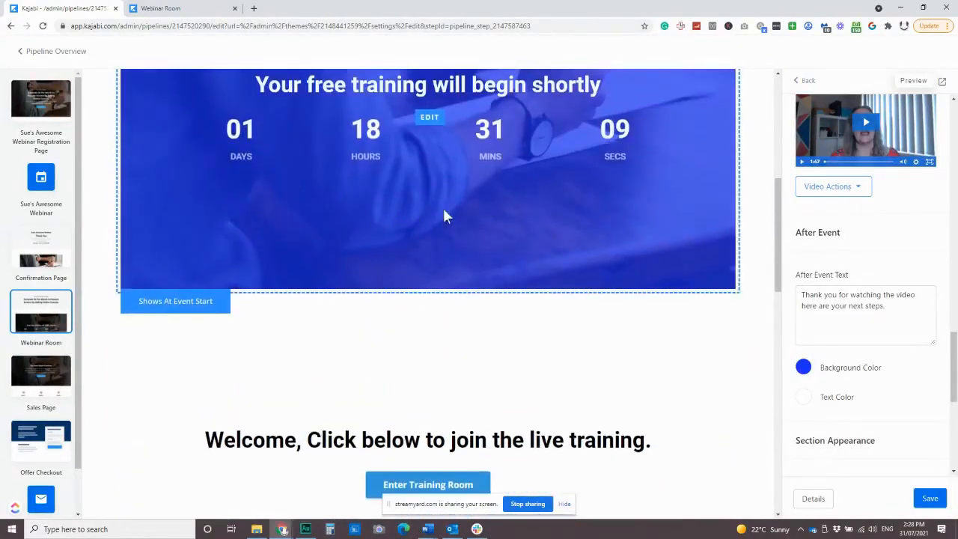
pyautogui.scroll(-3, 445, 216)
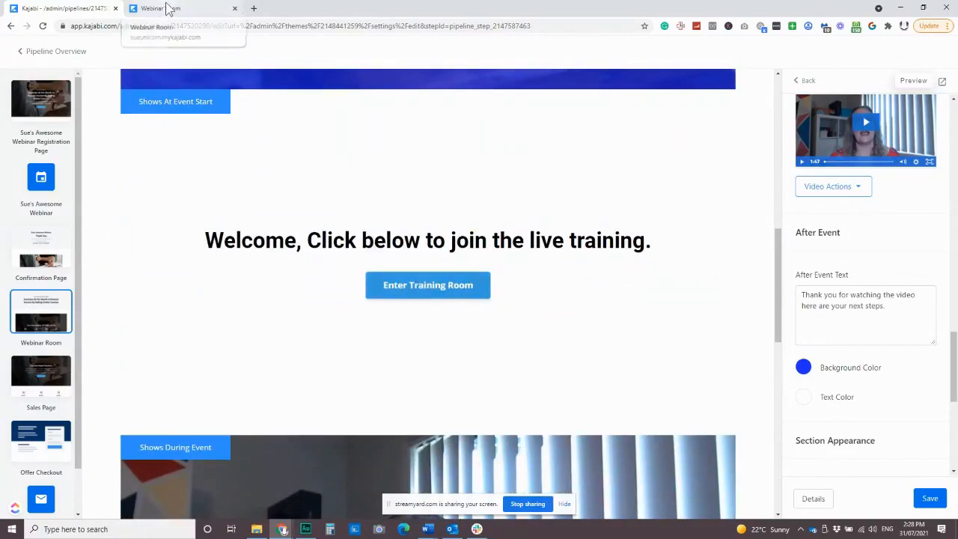
pyautogui.scroll(-4, 521, 283)
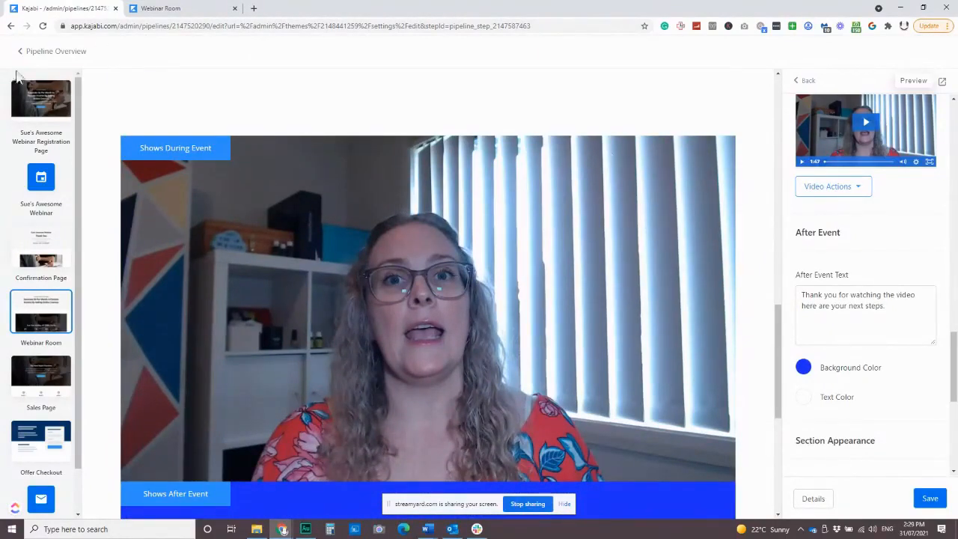
pyautogui.scroll(-1, 563, 214)
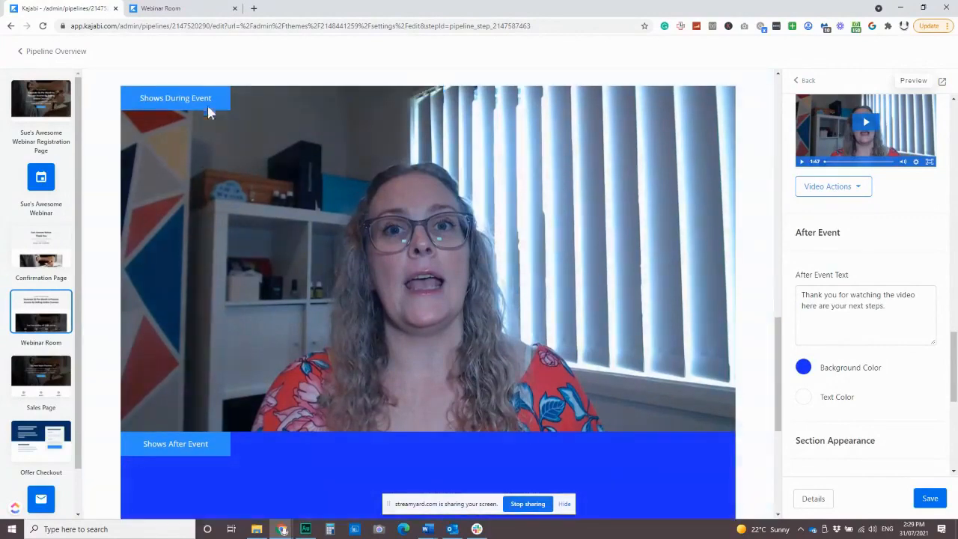
pyautogui.scroll(5, 259, 108)
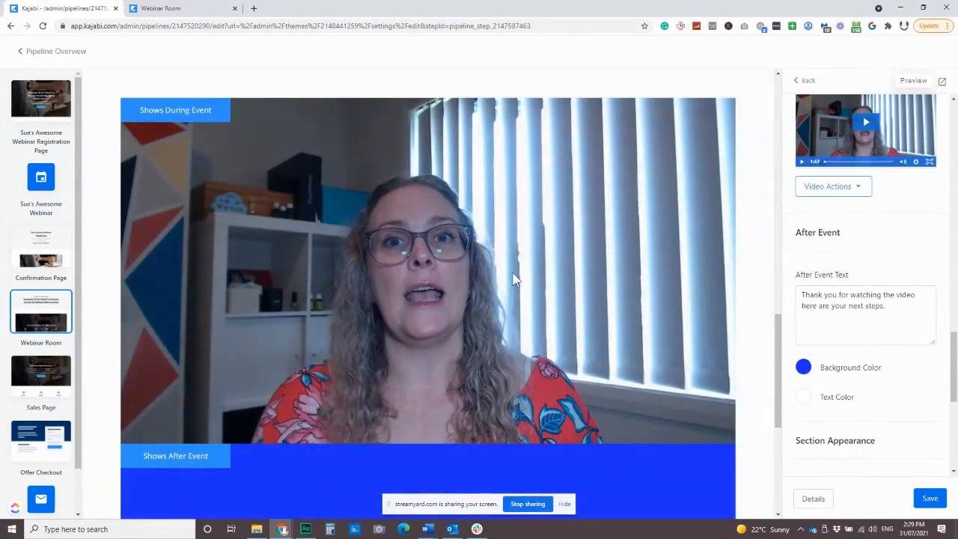
pyautogui.scroll(-5, 524, 284)
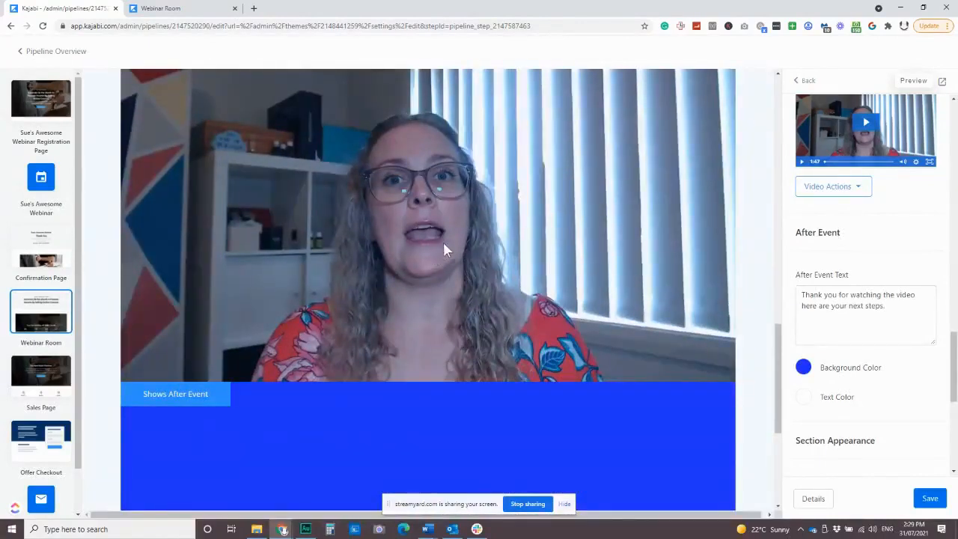
pyautogui.scroll(-4, 527, 255)
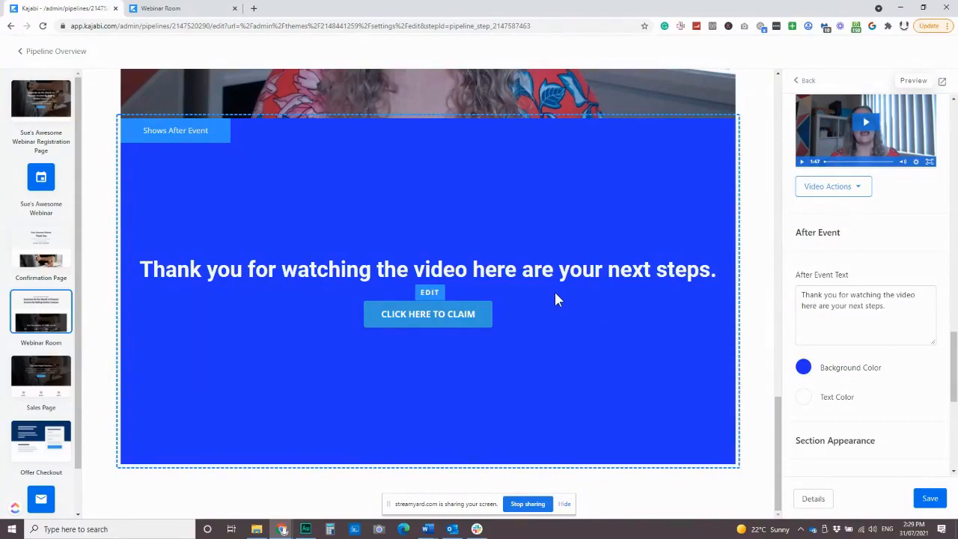
# Step: Check the call-to-action settings of the after-event CLICK HERE TO CLAIM button and save the Webinar Room page
pyautogui.click(464, 315)
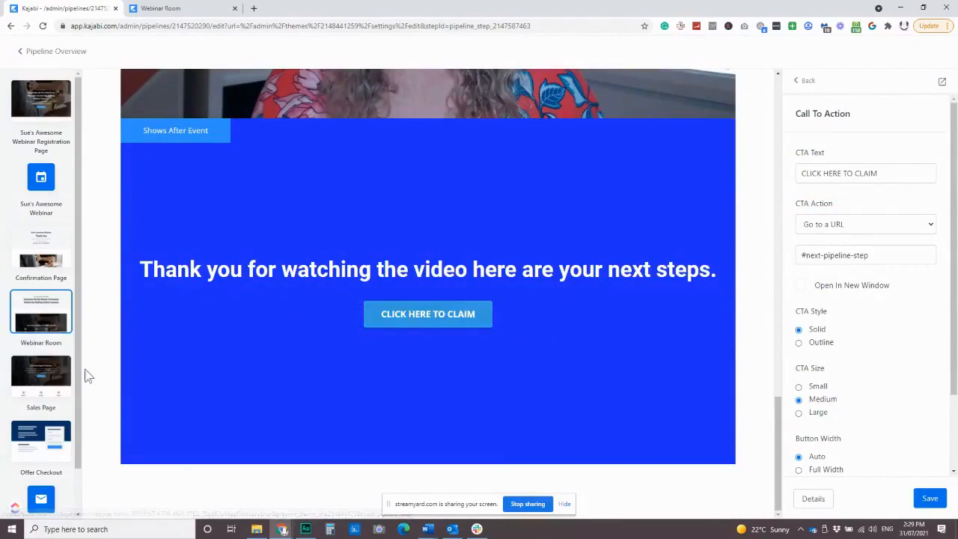
pyautogui.scroll(-1, 30, 341)
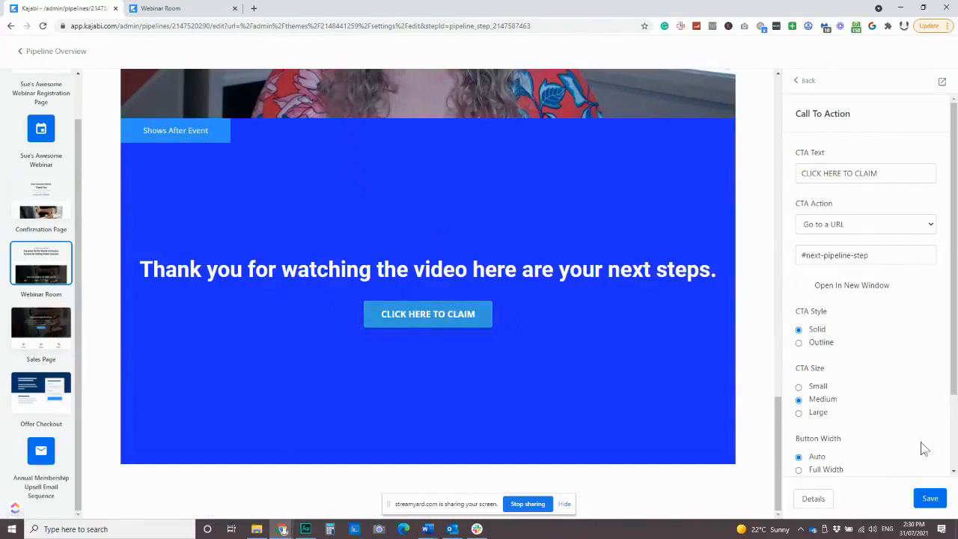
pyautogui.click(928, 499)
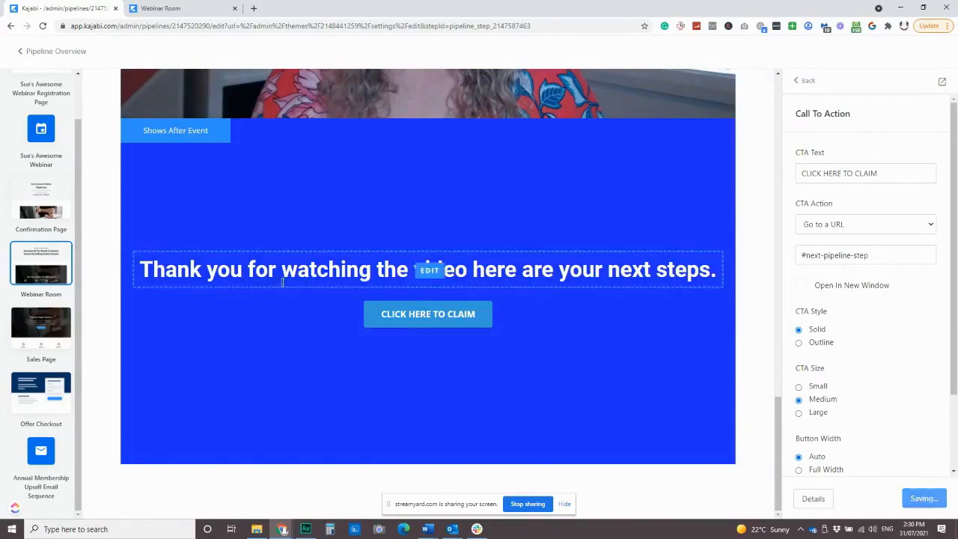
# Step: Open the Sales Page step and examine its hero, benefits, text and call-to-action sections
pyautogui.click(32, 329)
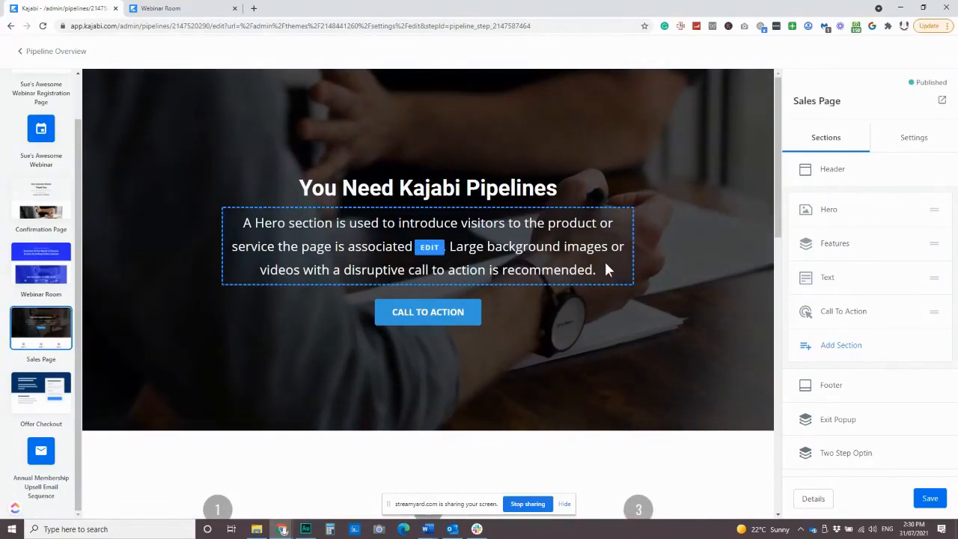
pyautogui.scroll(-3, 605, 270)
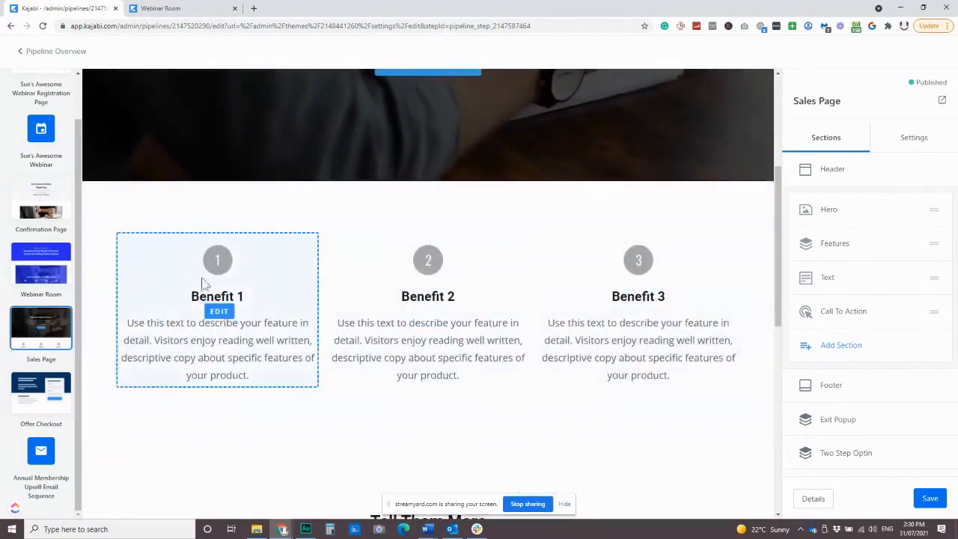
pyautogui.scroll(-6, 629, 288)
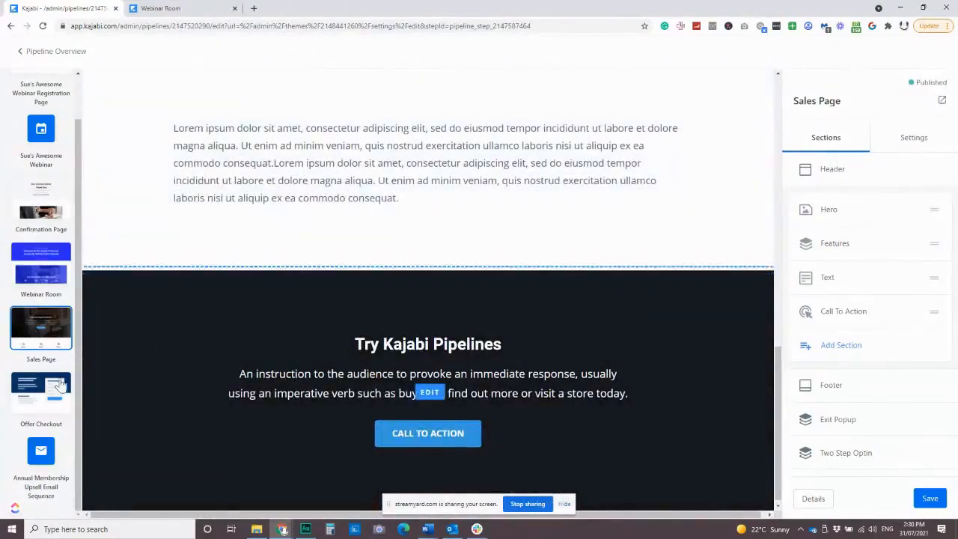
pyautogui.scroll(1, 60, 386)
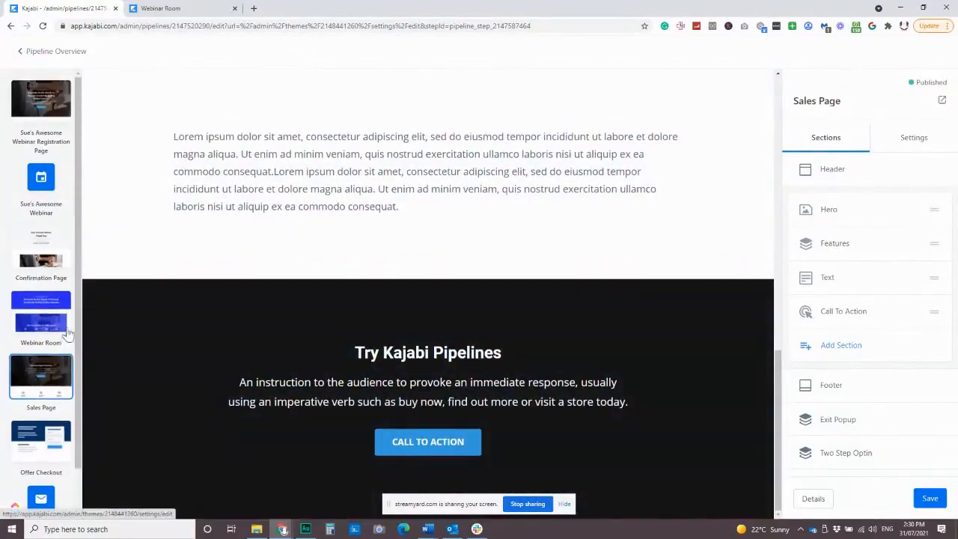
pyautogui.click(60, 383)
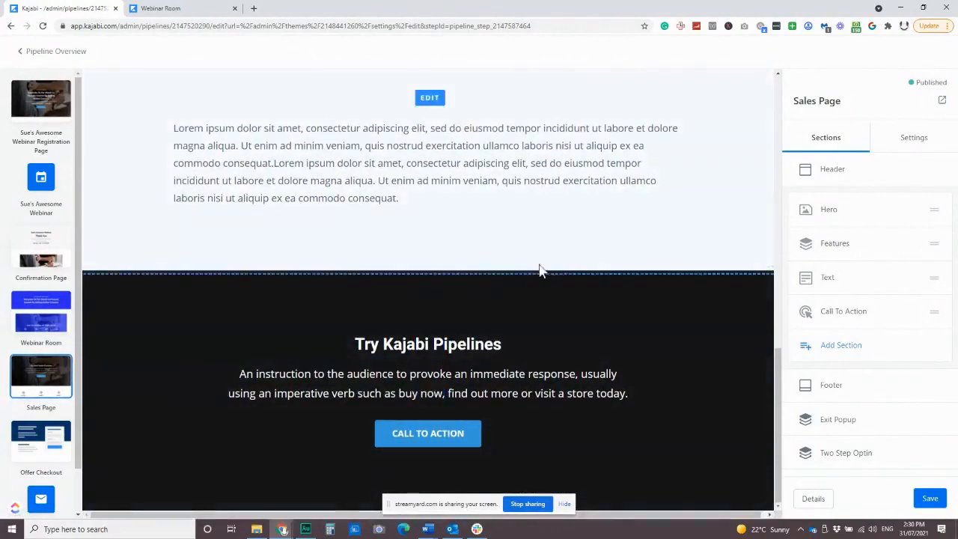
pyautogui.scroll(5, 633, 363)
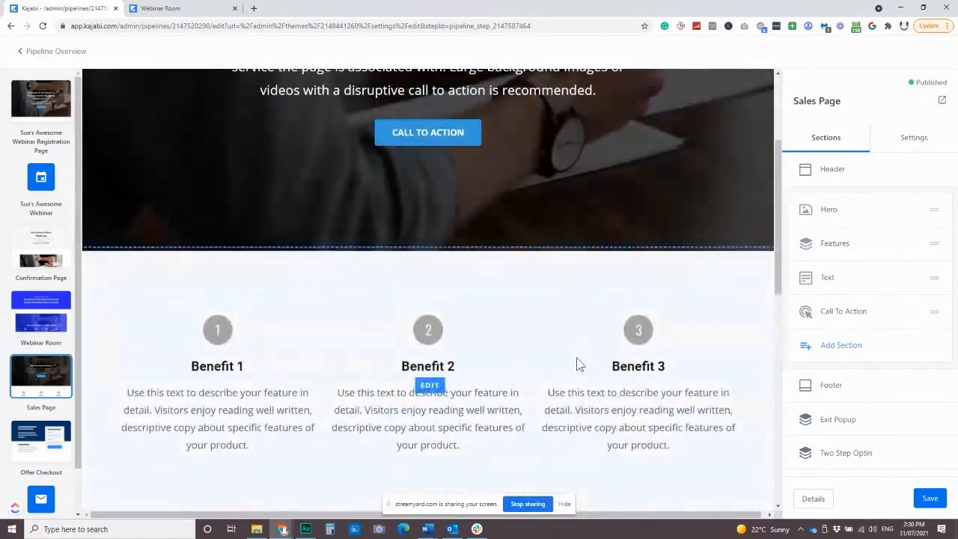
pyautogui.scroll(3, 578, 365)
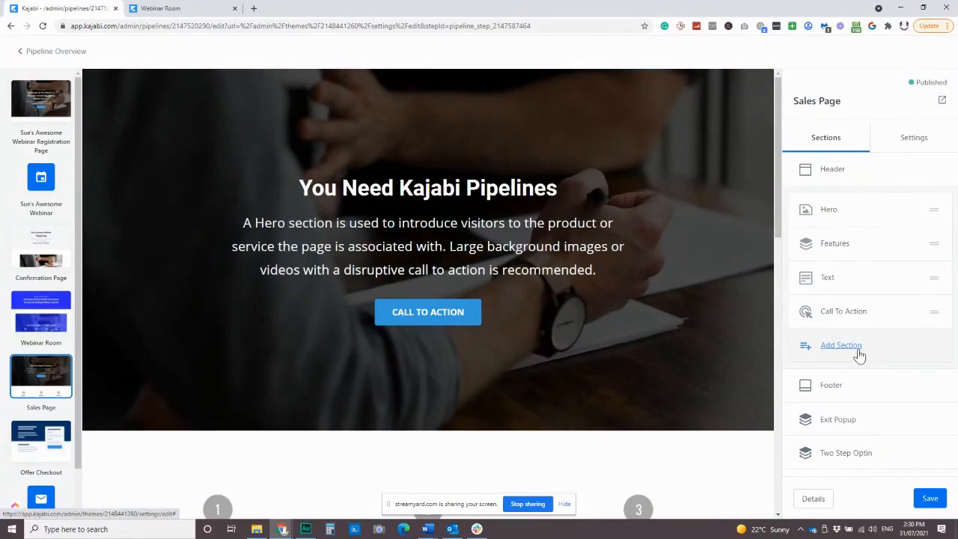
pyautogui.scroll(-3, 522, 358)
pyautogui.scroll(2, 479, 292)
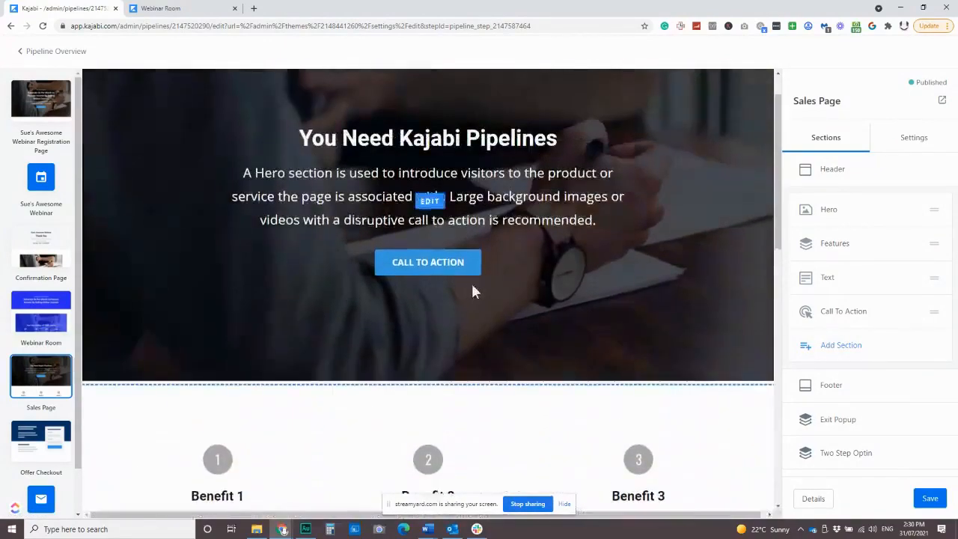
# Step: Check the hero button's call-to-action settings, then preview the Sales Page and follow that button to examine the Annual Membership checkout
pyautogui.click(436, 265)
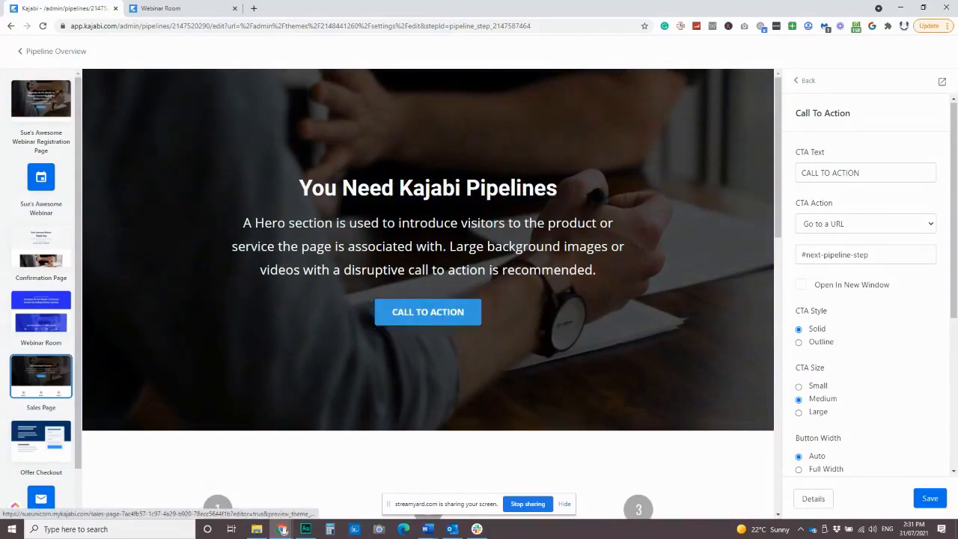
pyautogui.click(942, 82)
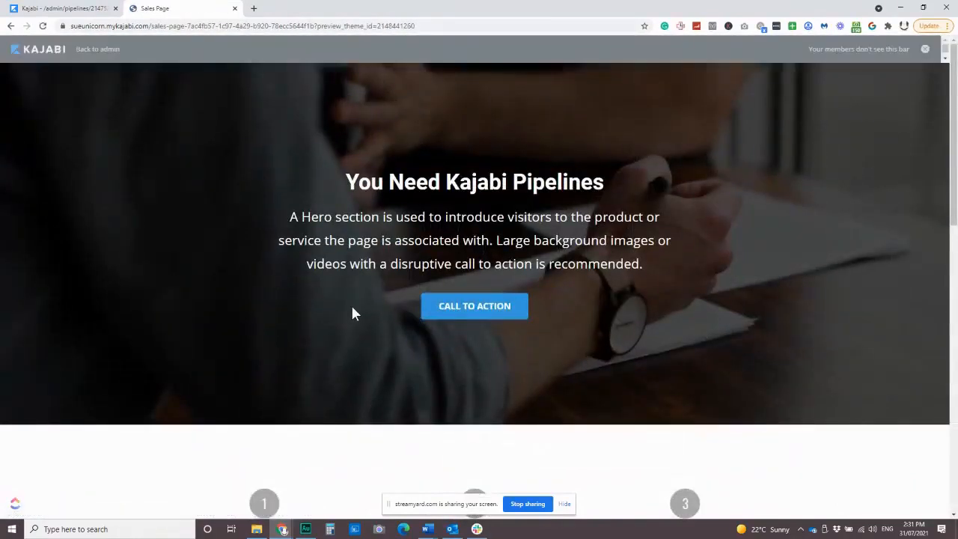
pyautogui.click(519, 308)
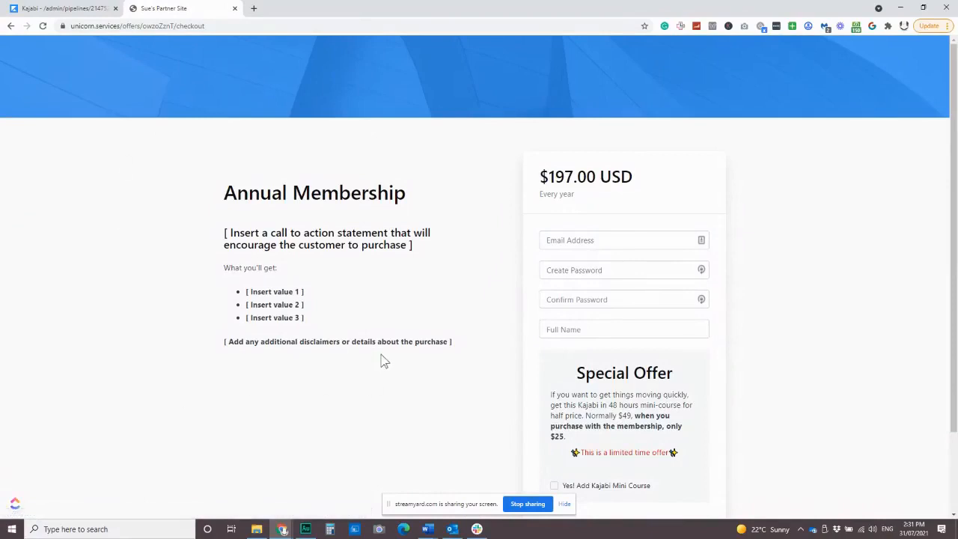
pyautogui.scroll(-2, 410, 295)
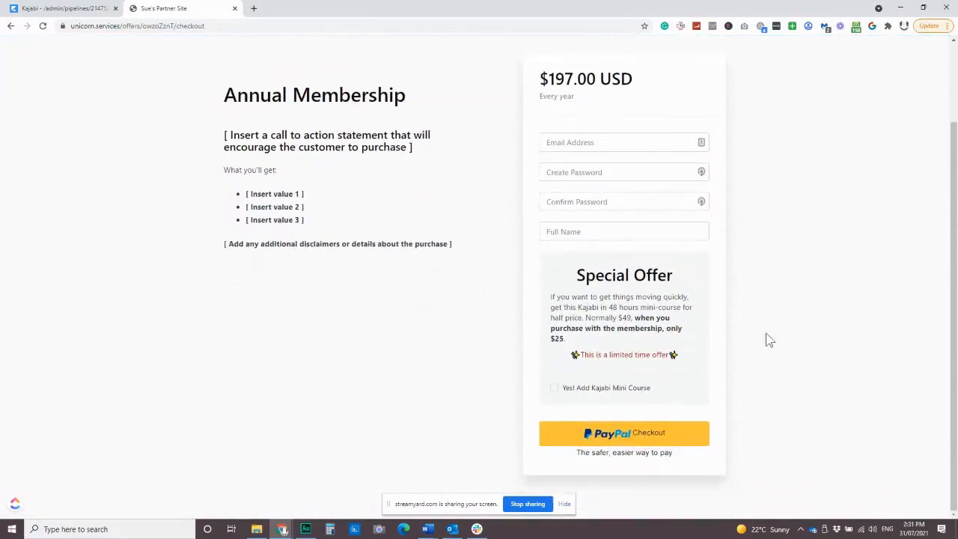
pyautogui.scroll(2, 169, 152)
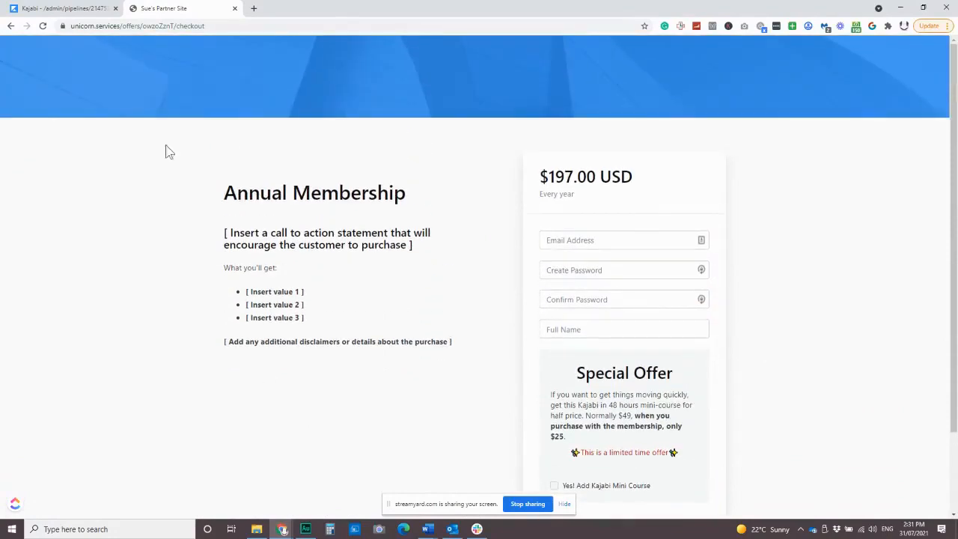
# Step: Compare the Sales Page in the editor with the previewed Annual Membership checkout, and look over the page's hero and benefits sections
pyautogui.click(35, 8)
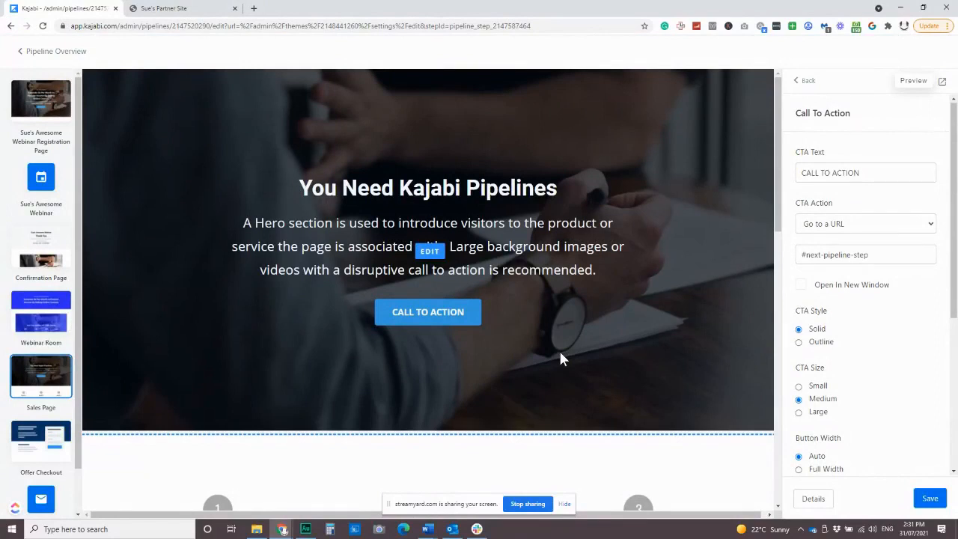
pyautogui.click(190, 13)
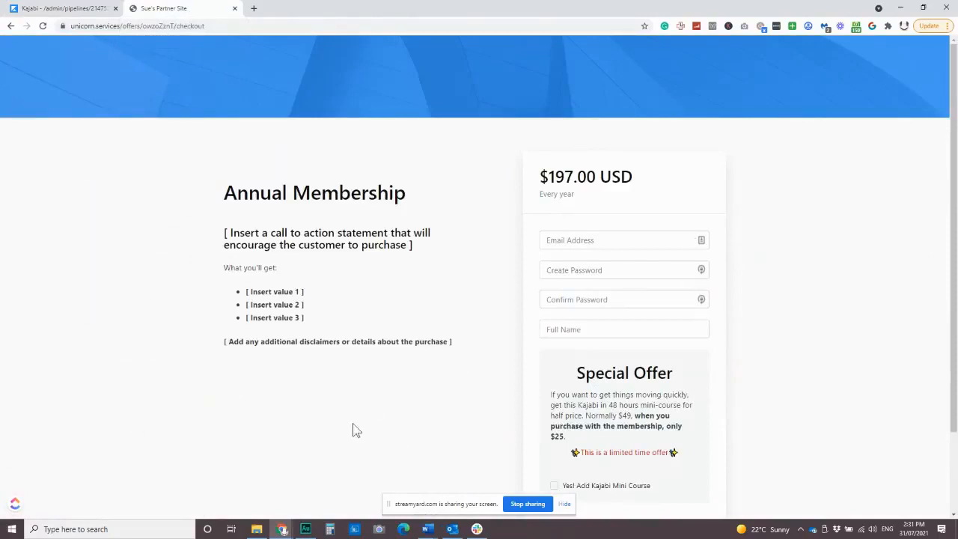
pyautogui.click(60, 9)
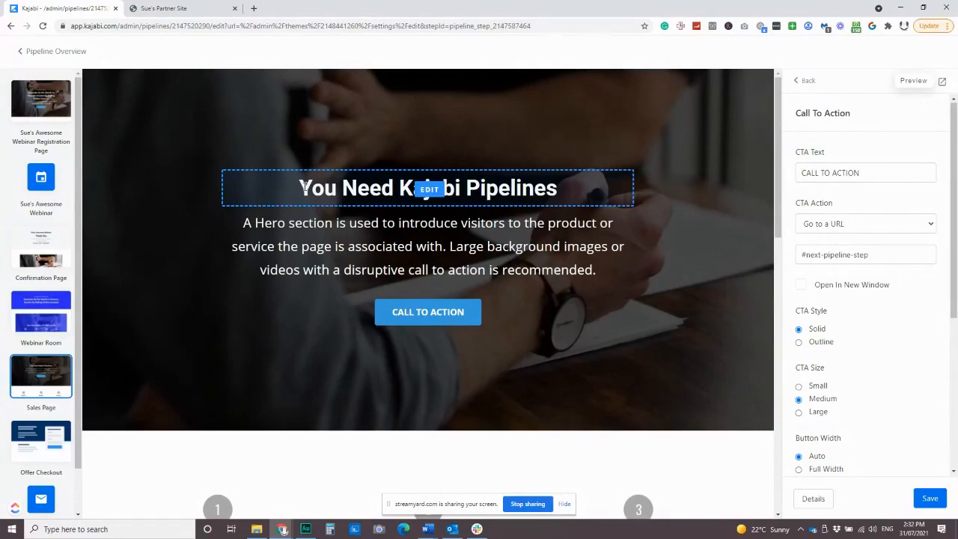
pyautogui.scroll(-3, 295, 404)
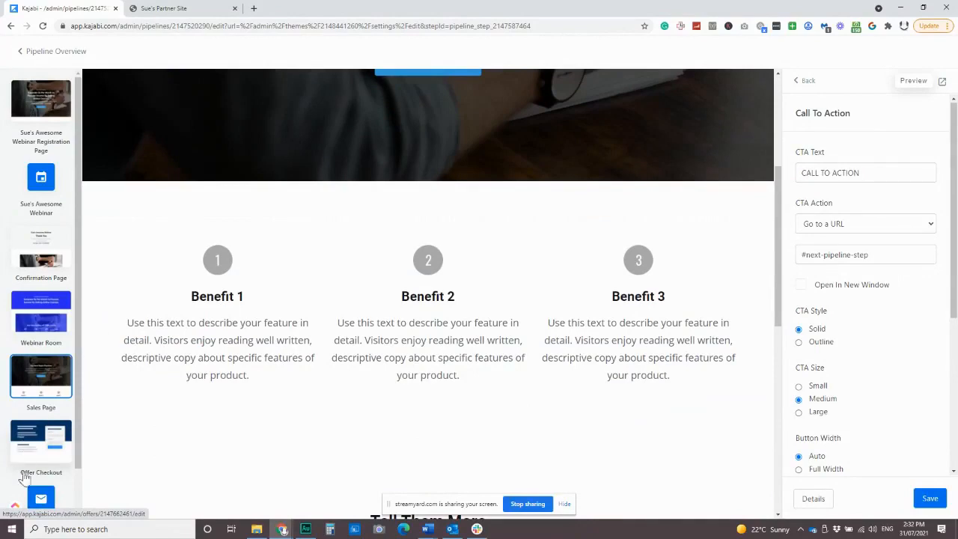
pyautogui.scroll(-1, 319, 458)
pyautogui.scroll(4, 318, 456)
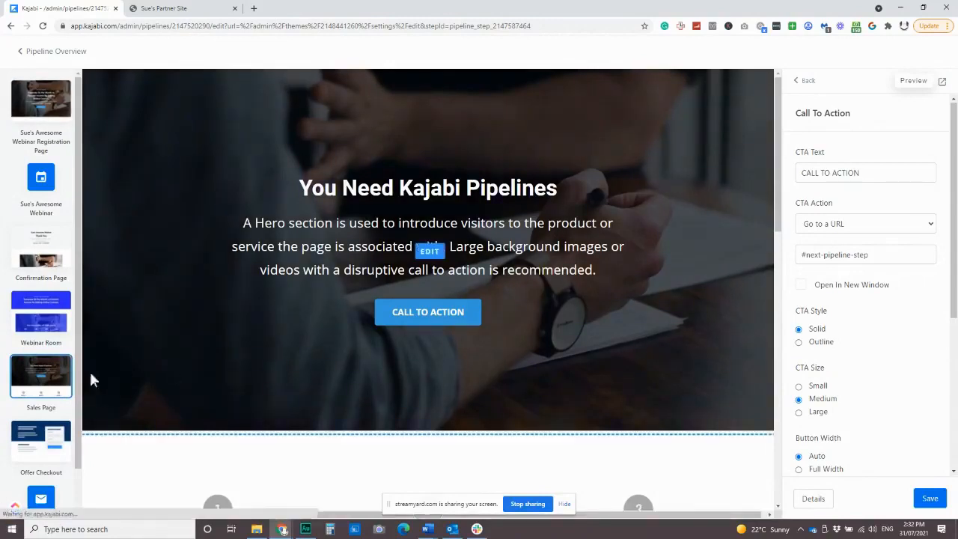
# Step: Open the pipeline's Offer Checkout step and examine the Annual Membership offer's details, status and pricing
pyautogui.scroll(-1, 77, 408)
pyautogui.scroll(-1, 77, 408)
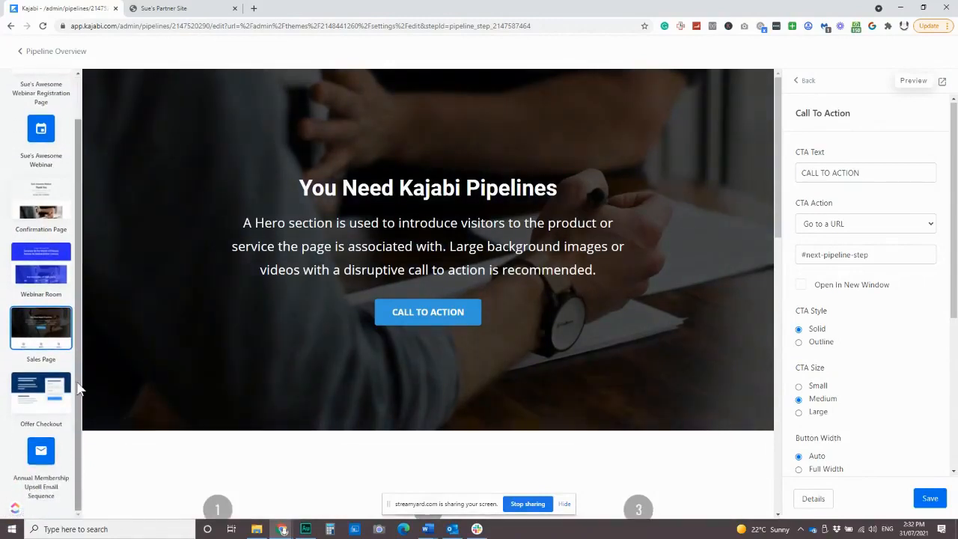
pyautogui.click(36, 400)
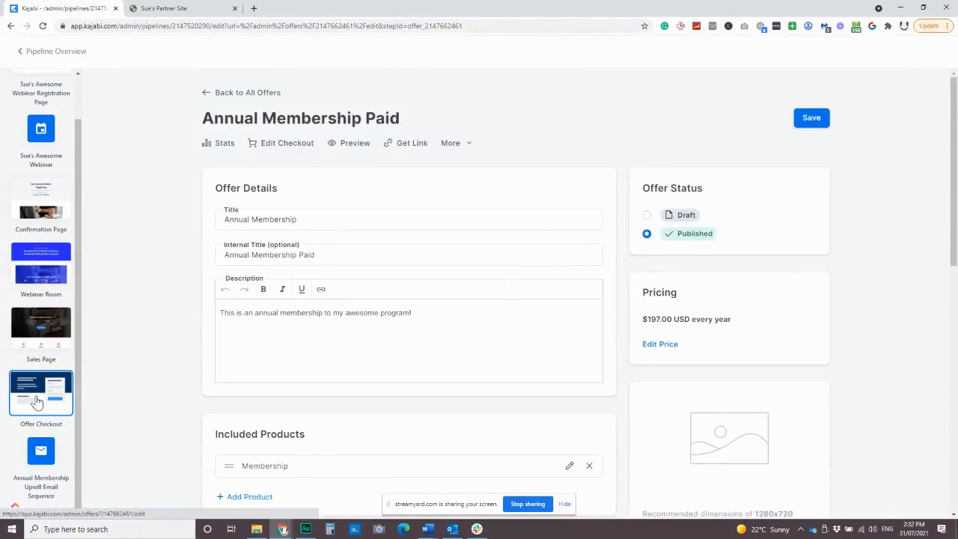
# Step: Revisit the webinar registration page, the Webinar Room with its after-event section, and the Sales Page to review the pipeline's flow
pyautogui.scroll(1, 64, 124)
pyautogui.click(51, 99)
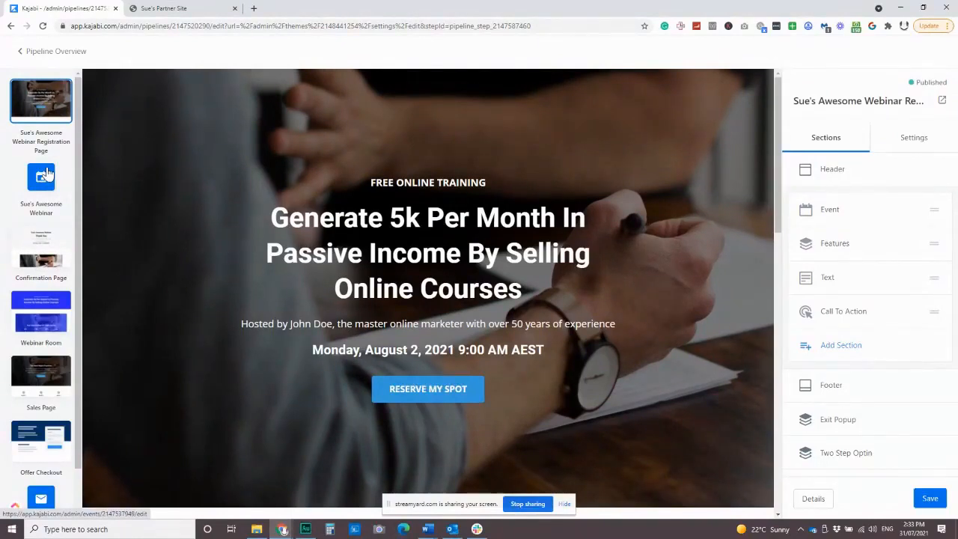
pyautogui.click(38, 312)
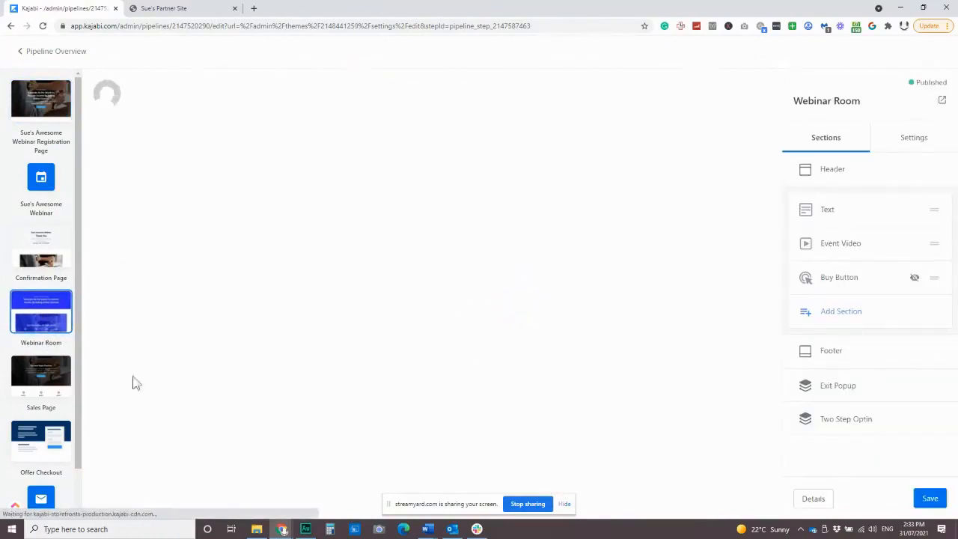
pyautogui.scroll(-10, 517, 329)
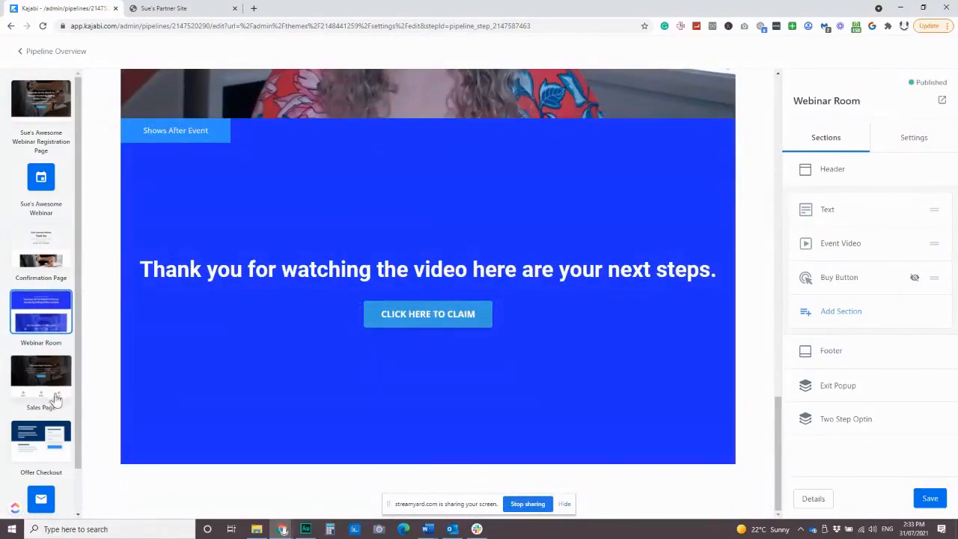
pyautogui.click(30, 378)
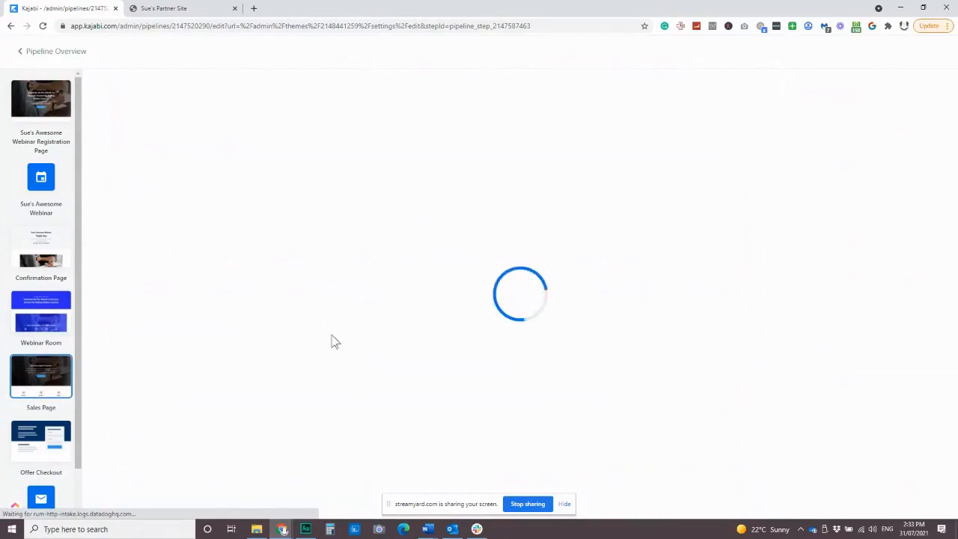
pyautogui.scroll(-2, 43, 342)
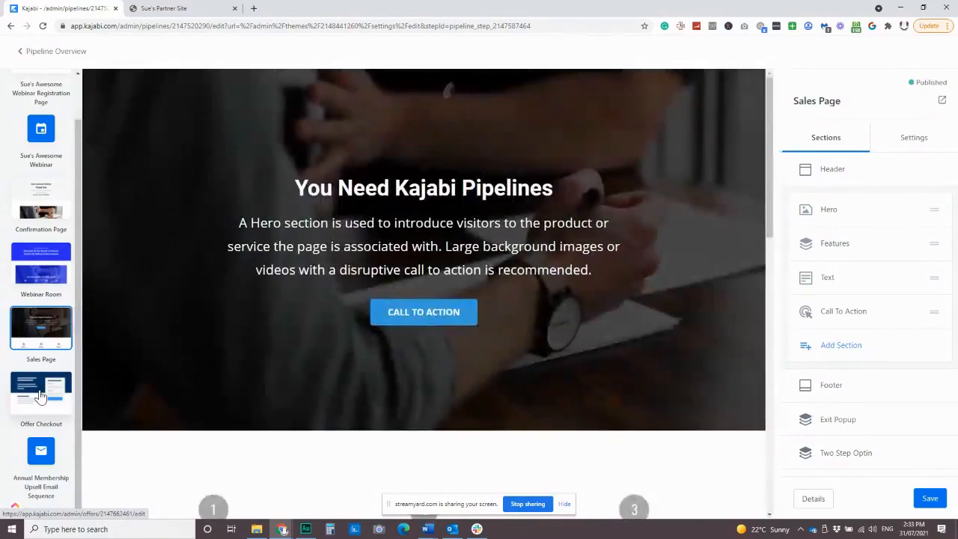
# Step: Reopen the Offer Checkout step and examine the Annual Membership offer's included products, upsell and cart abandonment settings
pyautogui.click(42, 397)
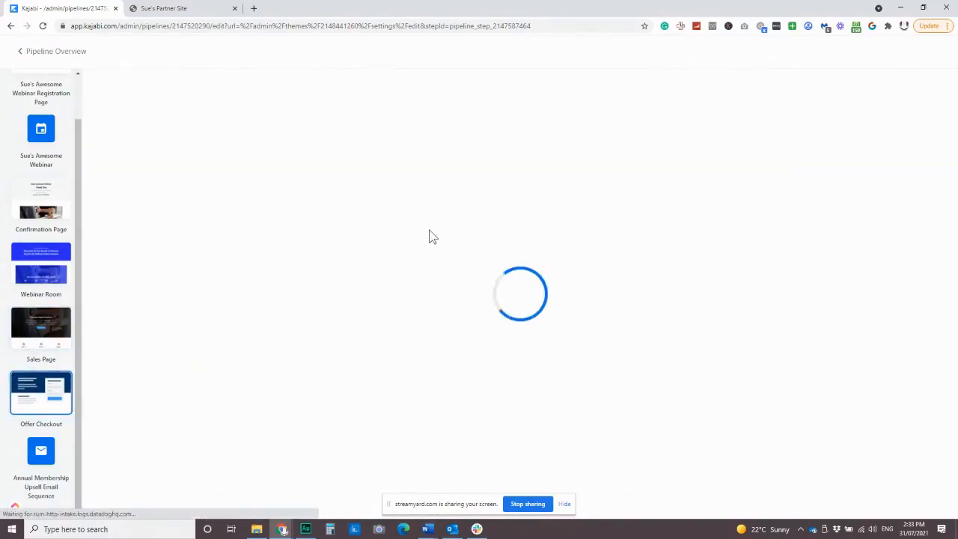
pyautogui.scroll(-4, 440, 264)
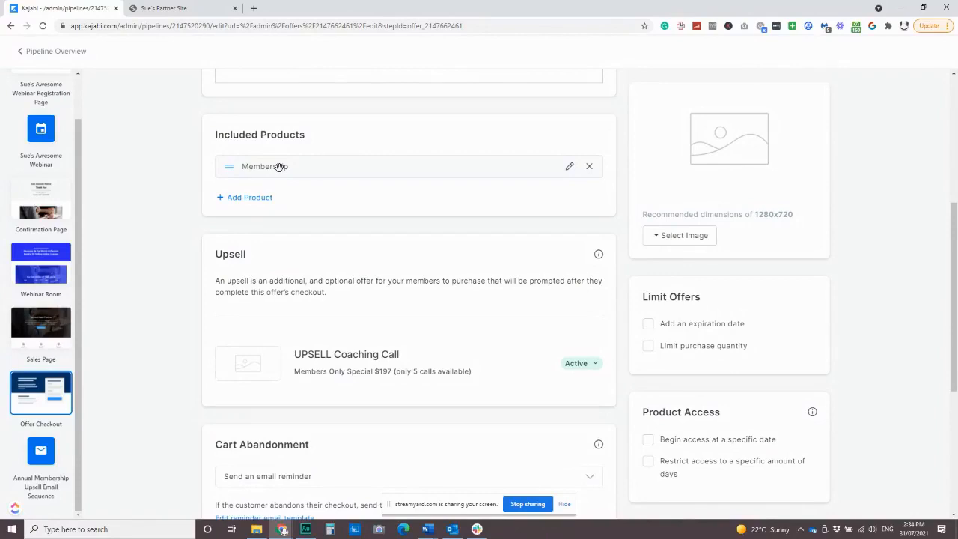
pyautogui.scroll(4, 159, 309)
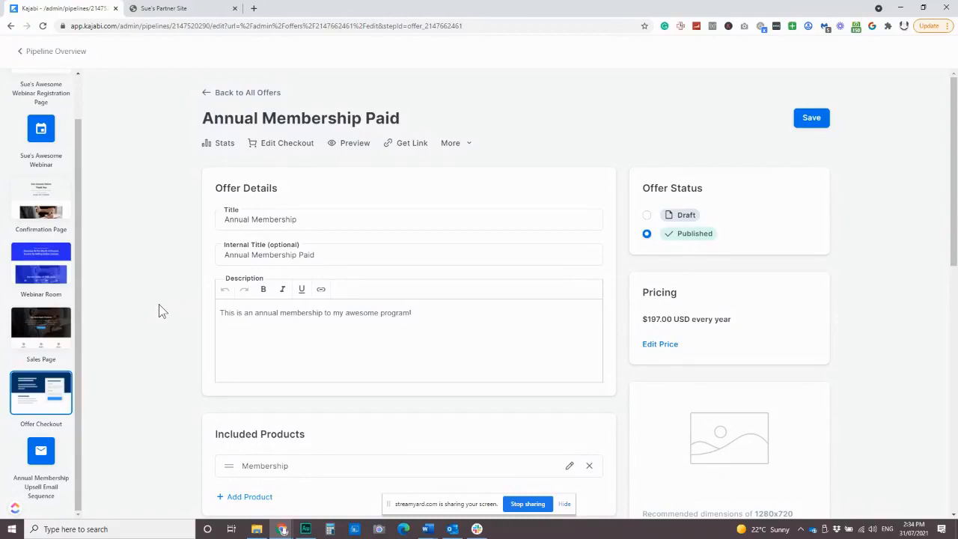
# Step: Leave the webinar pipeline for the Pipelines list, start a new pipeline and look through the available blueprints, including the legacy ones
pyautogui.click(41, 52)
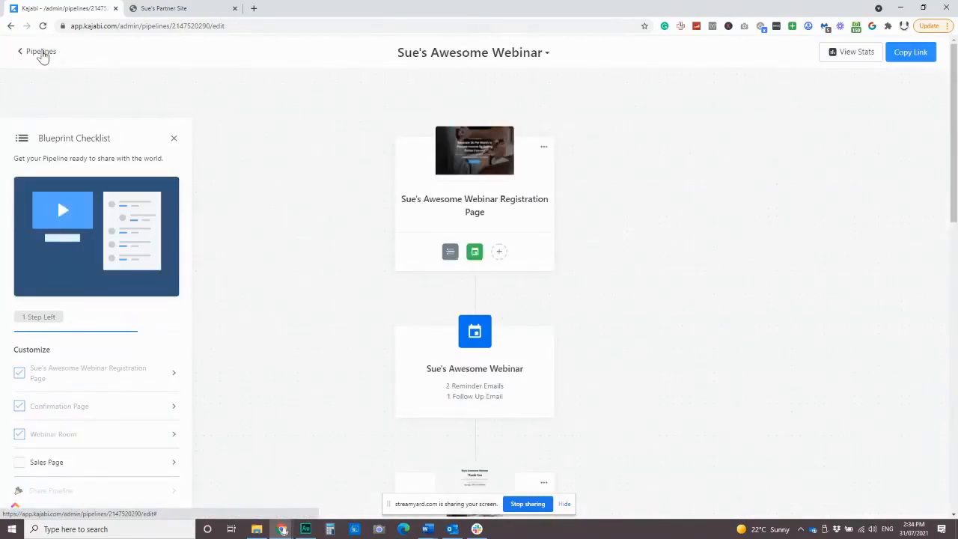
pyautogui.click(41, 52)
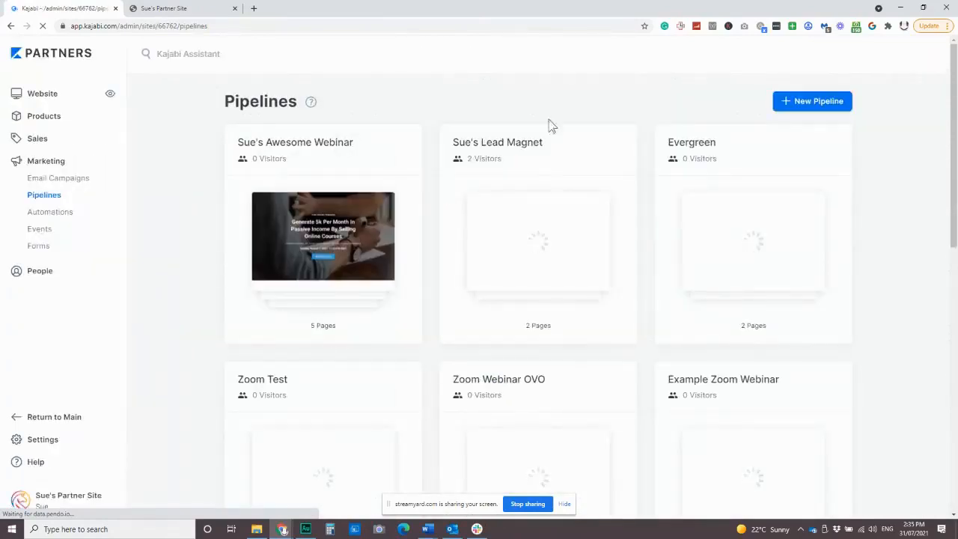
pyautogui.click(812, 111)
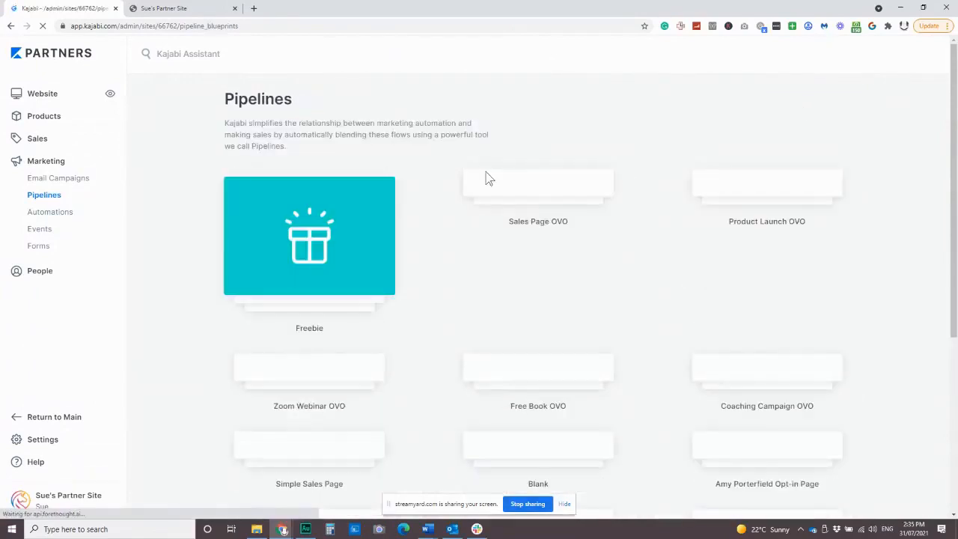
pyautogui.scroll(-2, 440, 272)
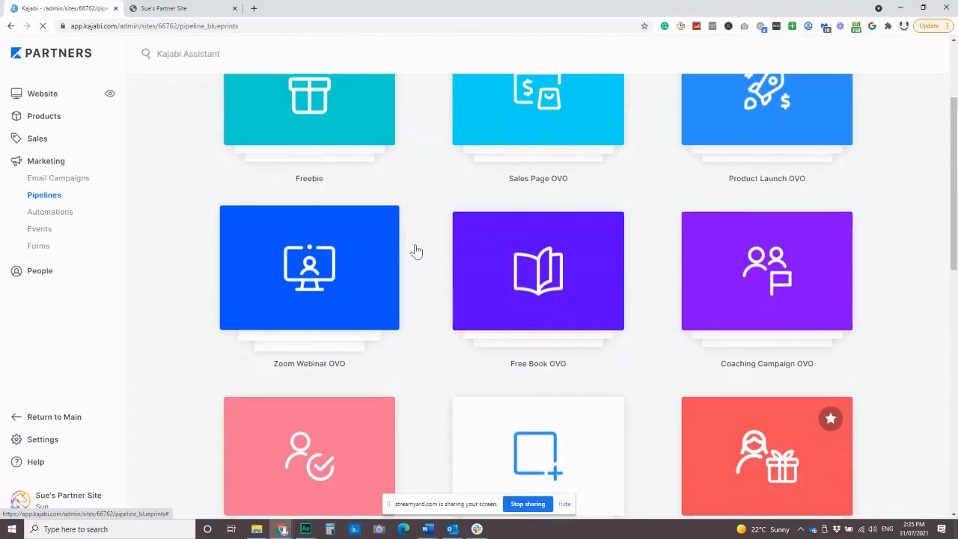
pyautogui.scroll(-3, 430, 251)
pyautogui.scroll(-5, 433, 251)
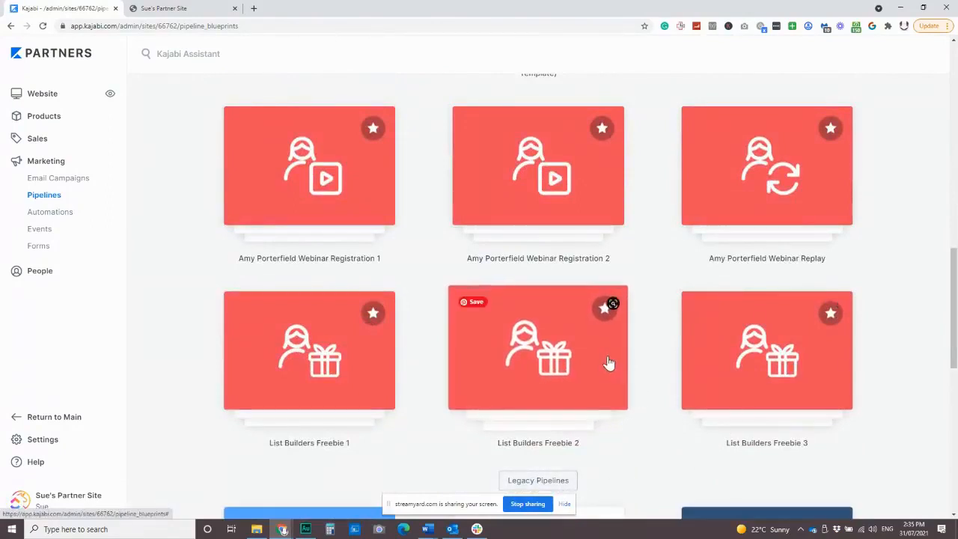
pyautogui.scroll(-6, 614, 355)
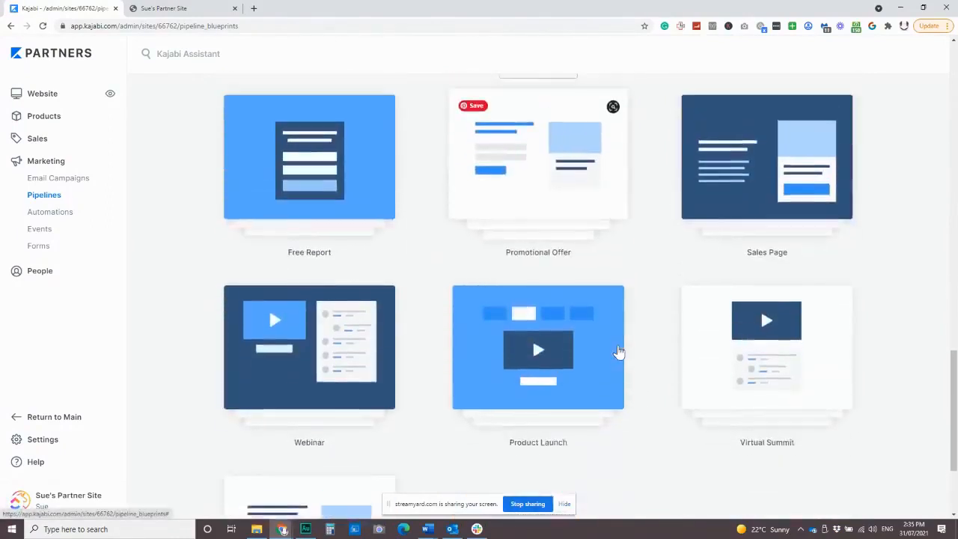